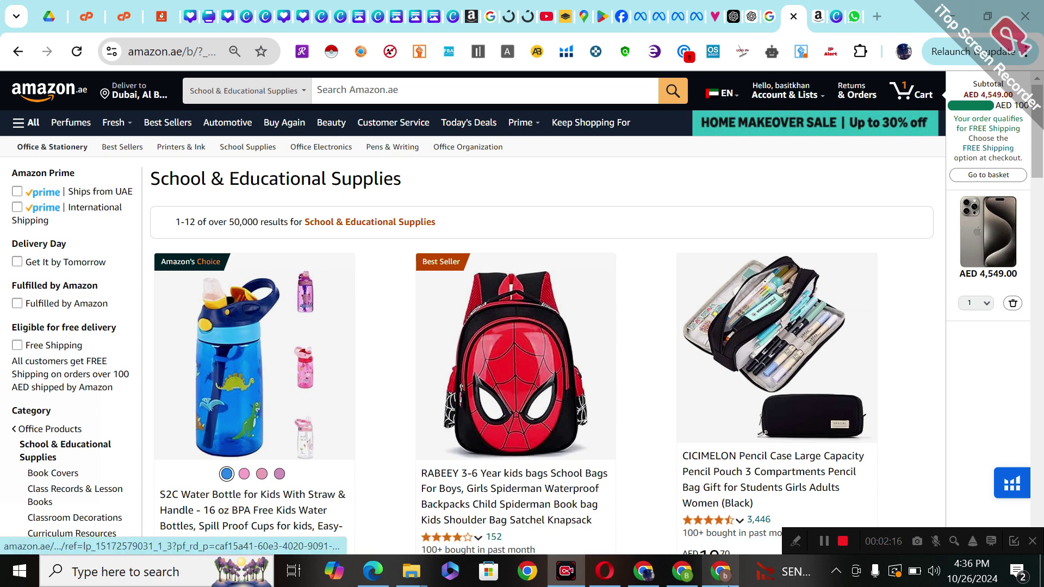
Step: Switch to the browser window showing Amazon Seller Central and open a new blank tab there
click(685, 577)
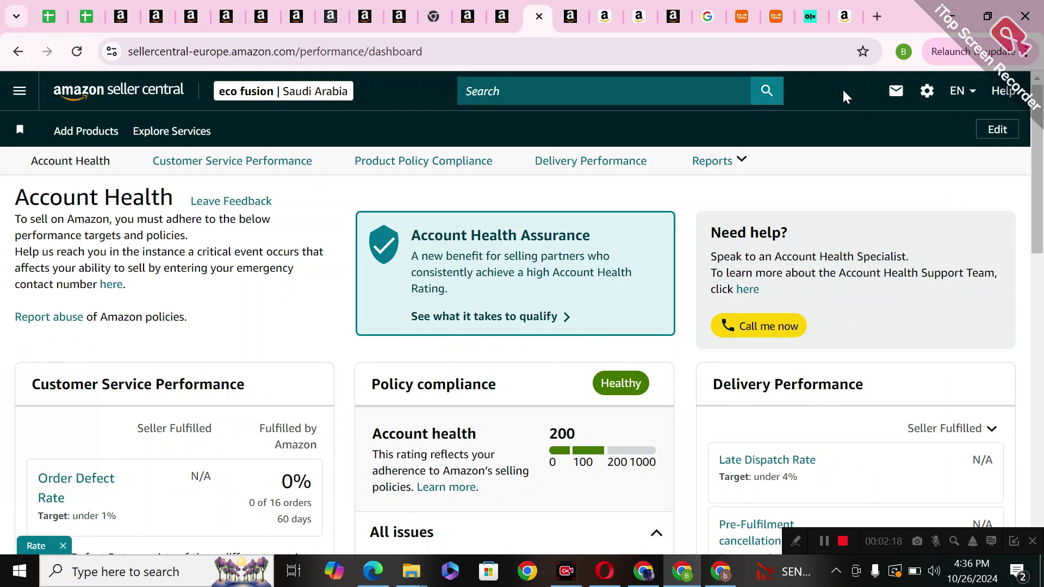
click(878, 14)
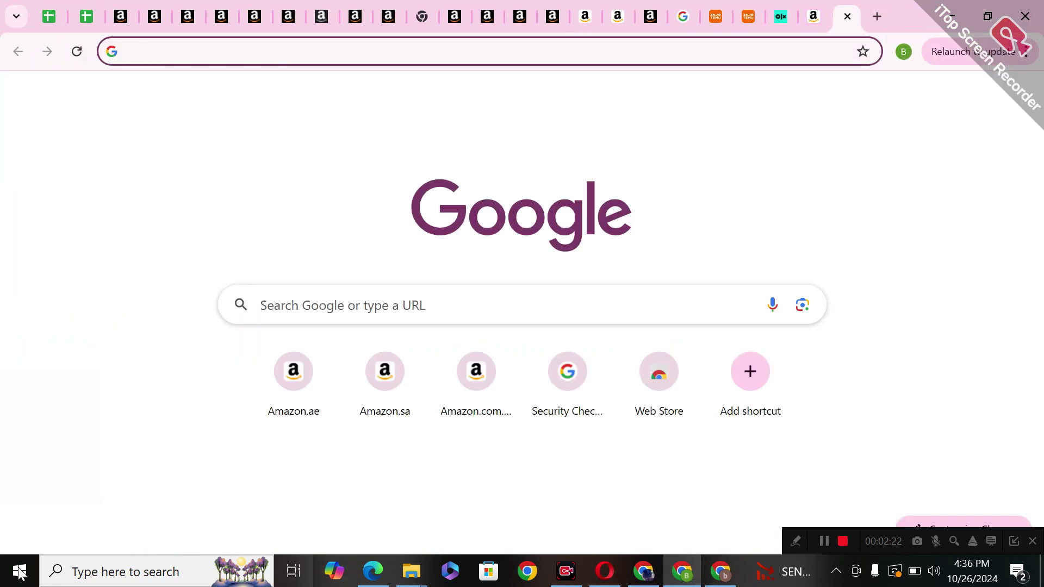
Step: Start Microsoft Word, create a blank document and dismiss the genuine Office licence notice
click(3, 581)
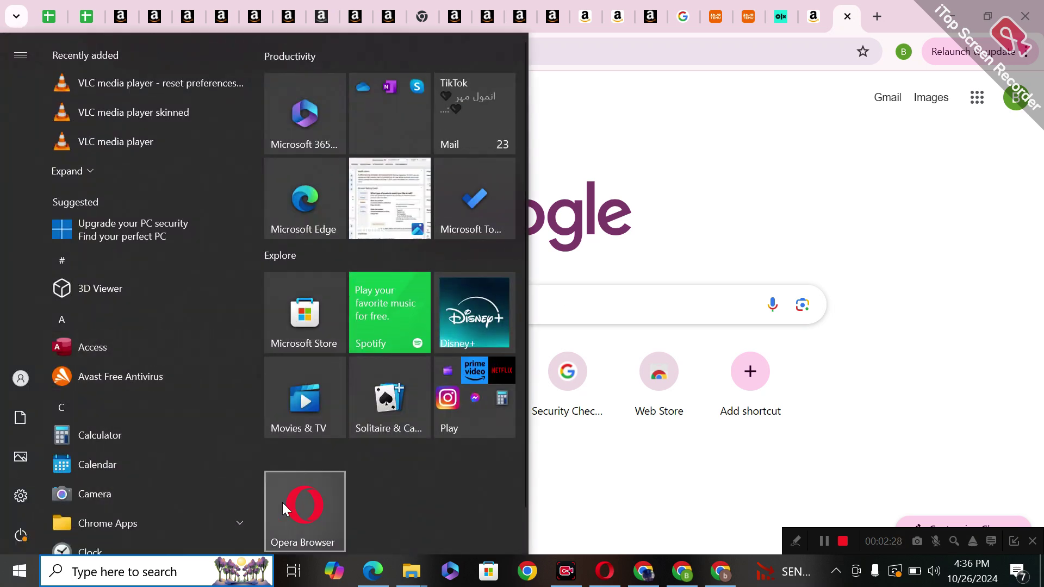
text(word)
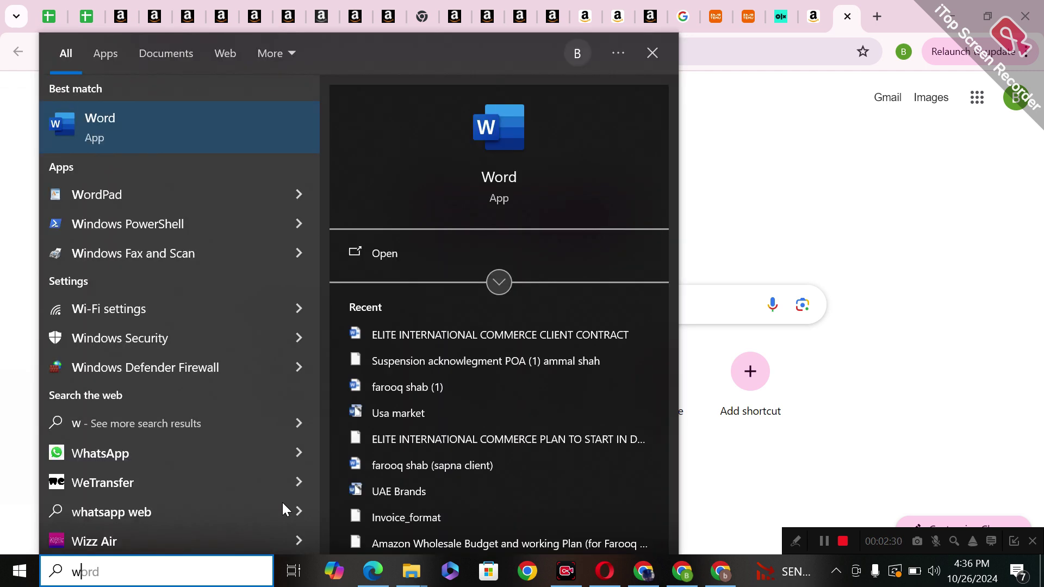
click(238, 123)
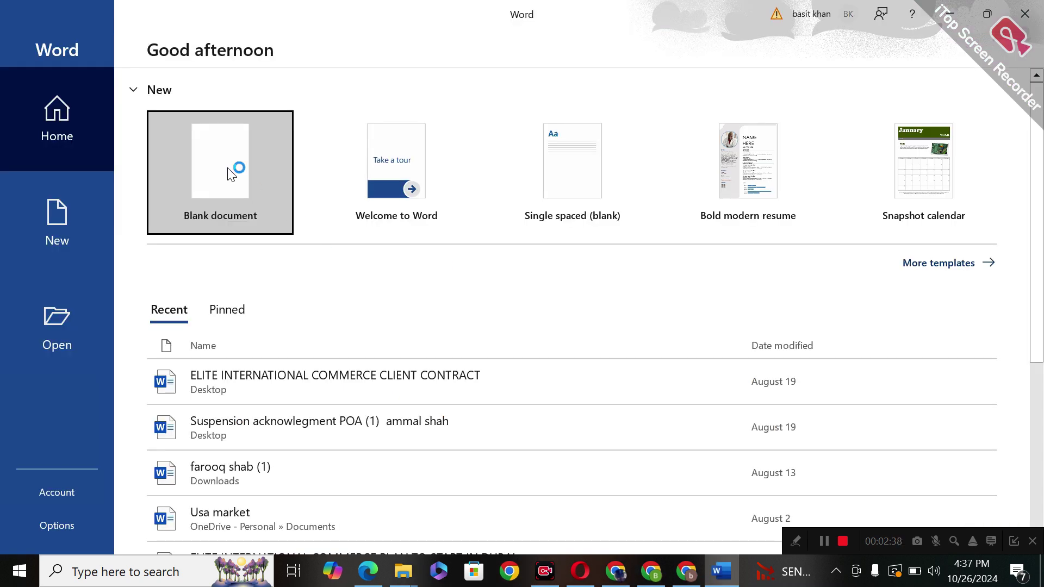
click(231, 173)
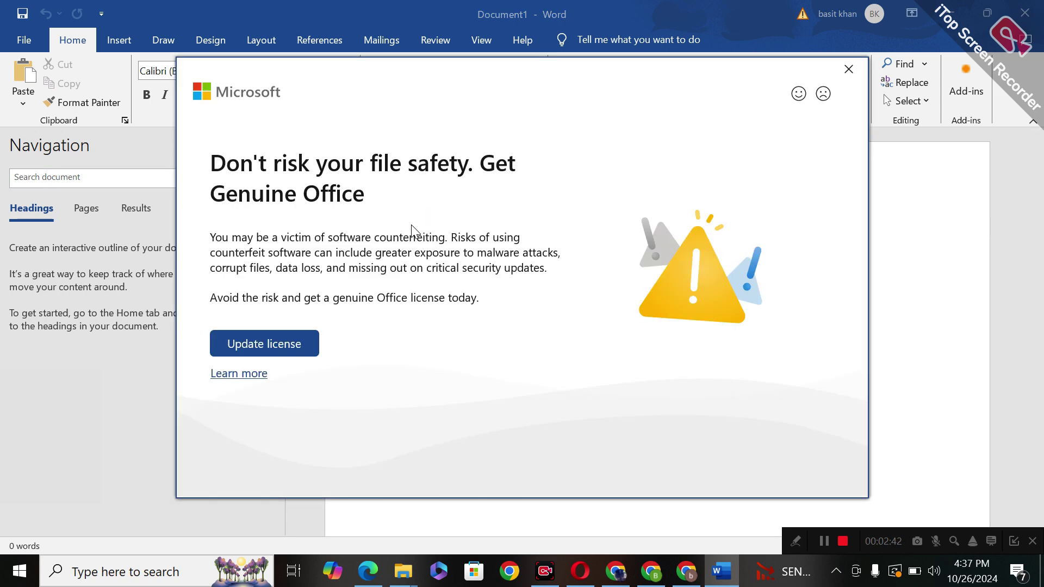
click(848, 69)
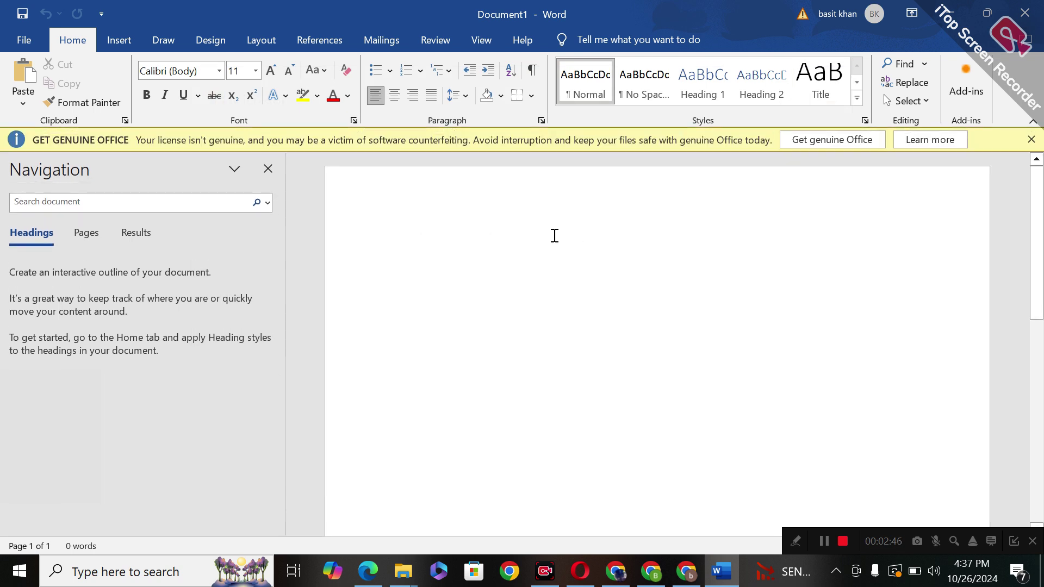
Step: Write the lines "Amazon usa", "Amazon.com", "Amazon dubai" and "Amazon.ae" at the start of the blank document
text(amazon usa)
key(Return)
text(amazon.com)
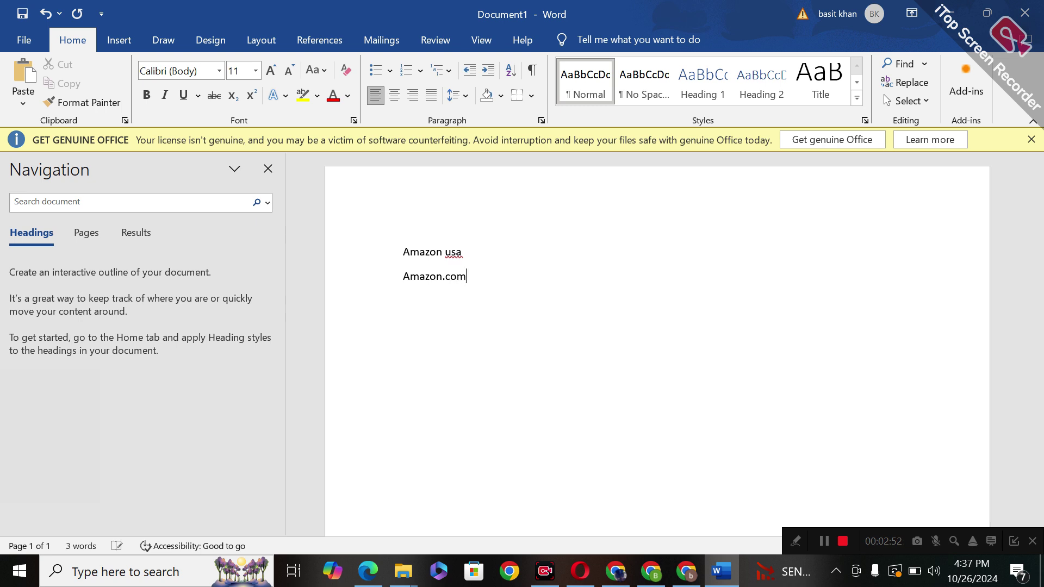
key(Return)
text(amazon dun)
key(BackSpace)
text(bai)
key(Return)
text(a)
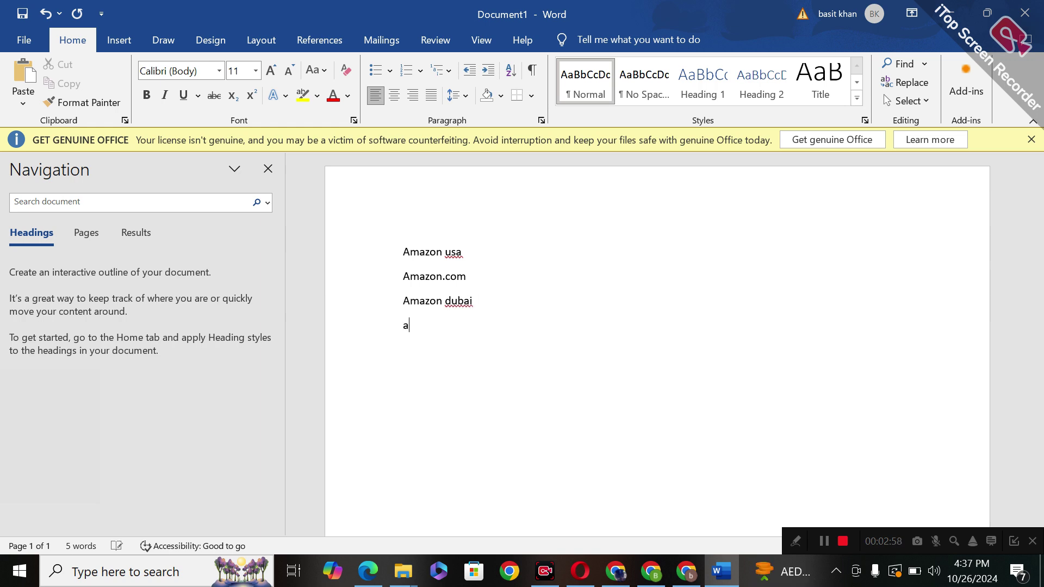
text(mazon.ae)
Step: Add the lines "Amazon Saudi" and "Amazon.sa" below the Dubai entry
key(Return)
text(amazon Saudi)
key(Return)
text(amaon)
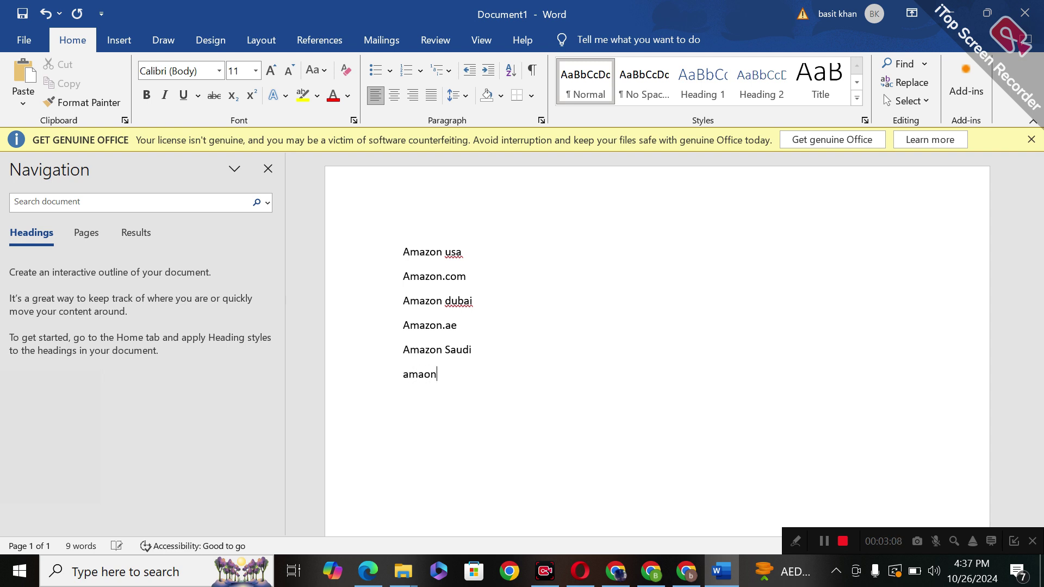
key(BackSpace)
key(BackSpace)
text(zon.sa)
Step: Add the lines "India" and "Amazon.in" below the Saudi entry
key(Return)
text(ind)
key(BackSpace)
text(ia)
key(Return)
text(amazo)
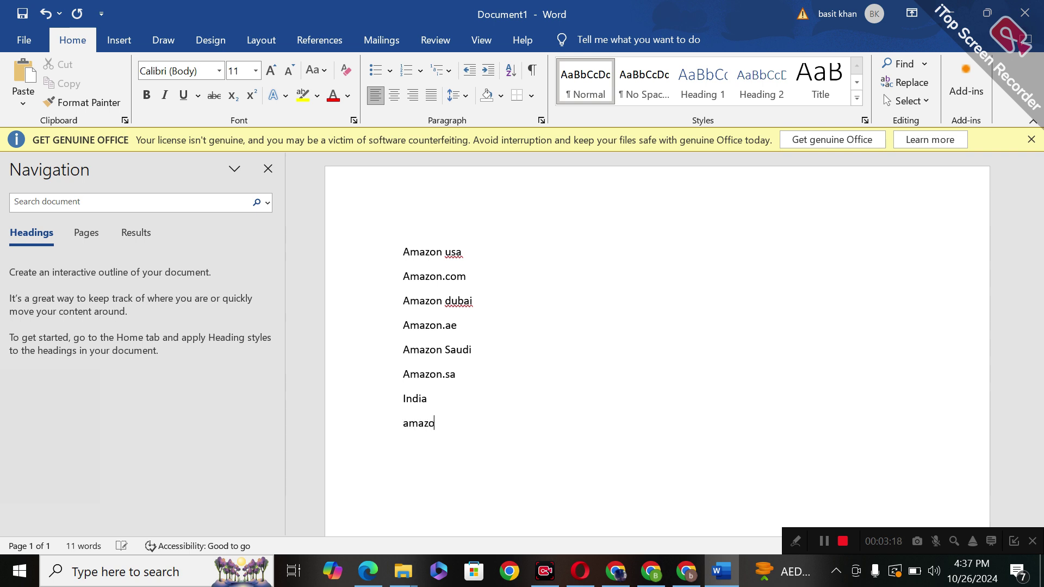
text(n.in)
Step: Add the lines "Uk", "Amazon.co.uk" and "Amazon.fr" at the end of the marketplace list
key(Return)
text(uk)
key(Return)
text(amazon)
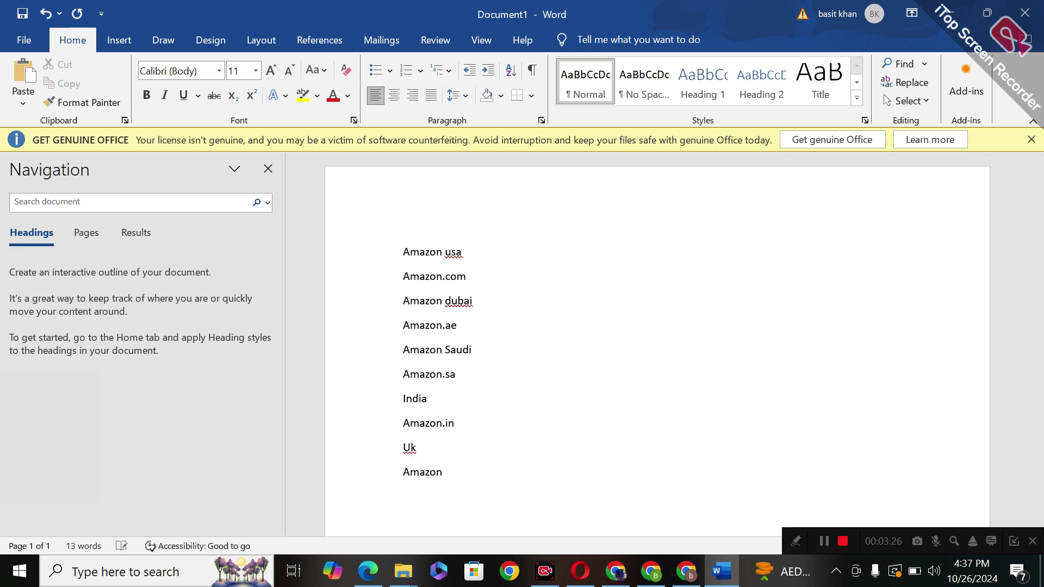
key(BackSpace)
text(.co)
text(.uk)
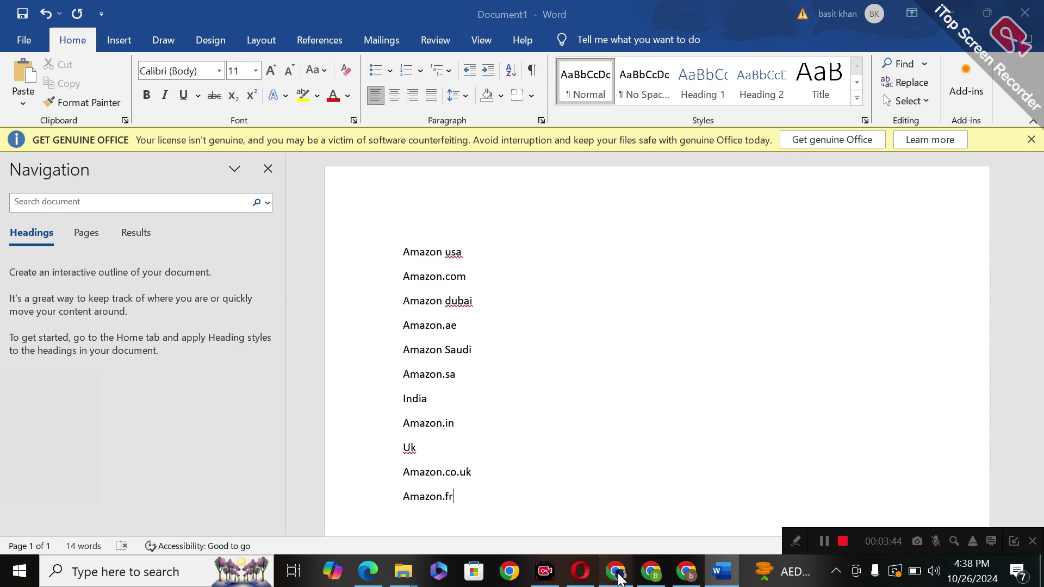
Step: Switch to the browser window with the empty Google tab and load amazon.ae in it
click(617, 573)
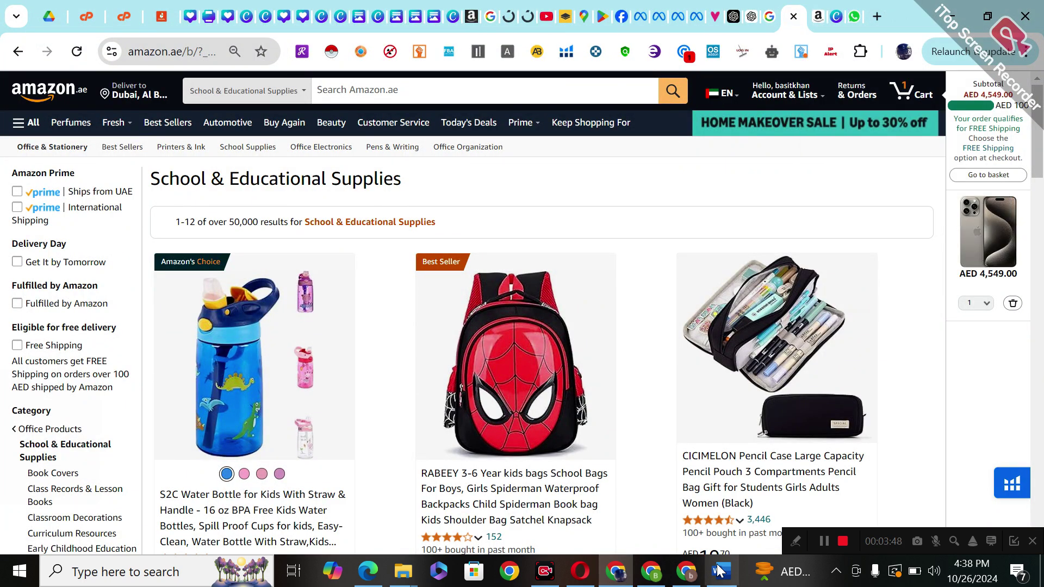
click(651, 572)
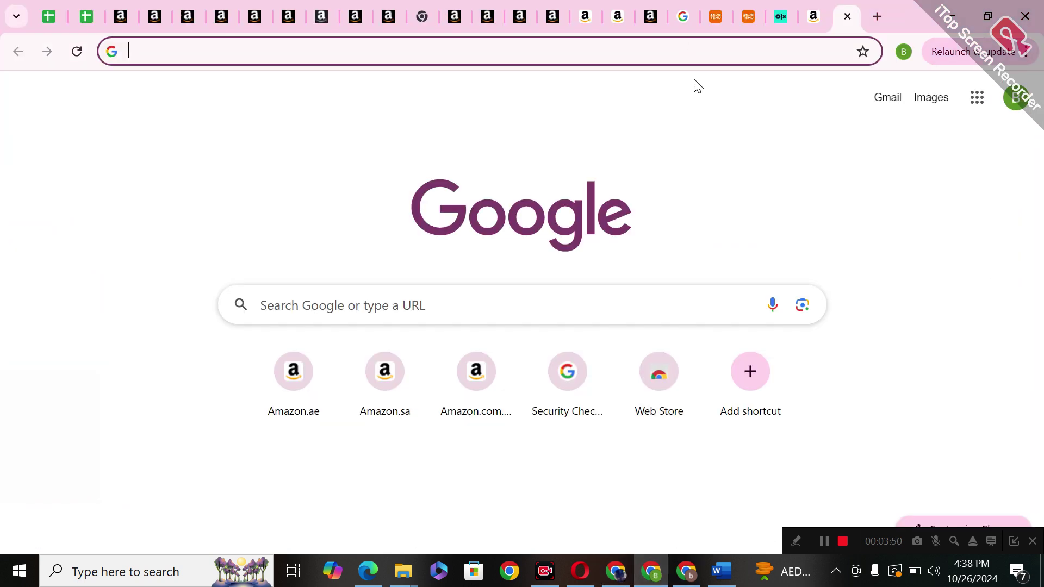
click(541, 289)
text(amazon.a)
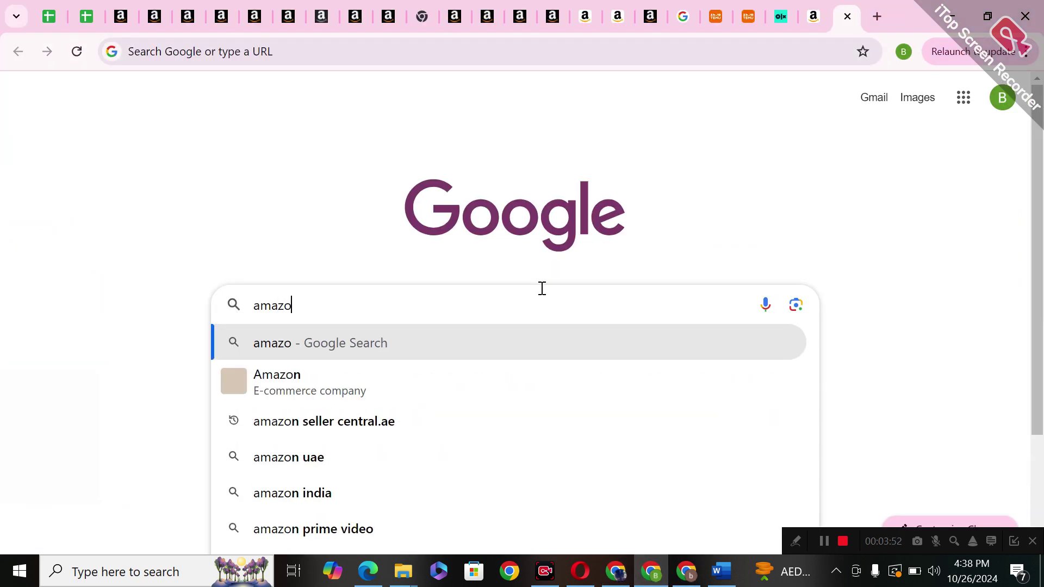
text(e)
key(Return)
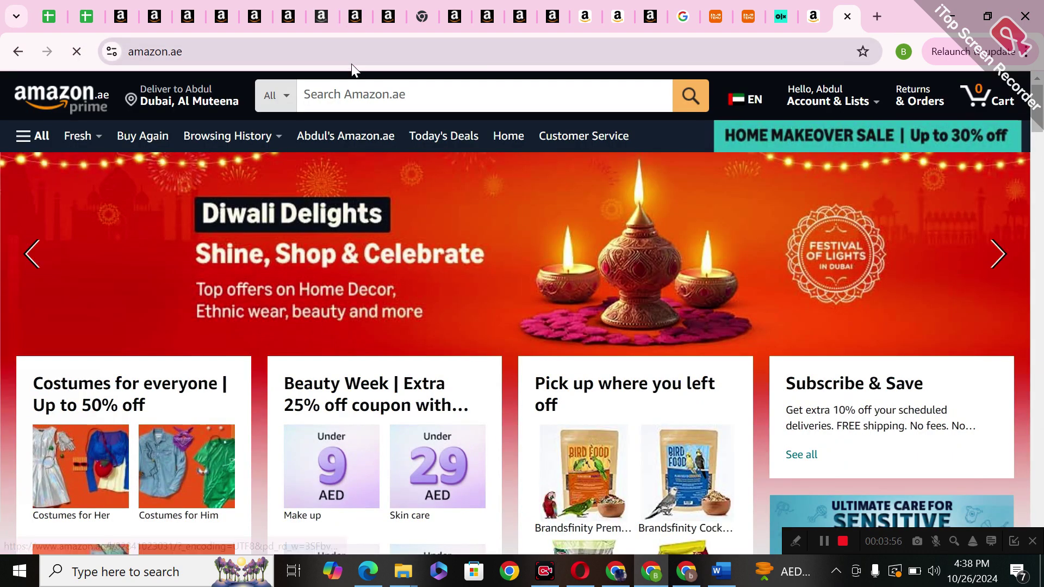
Step: Load the Saudi marketplace amazon.sa in the same browser tab
click(345, 48)
text(amaz)
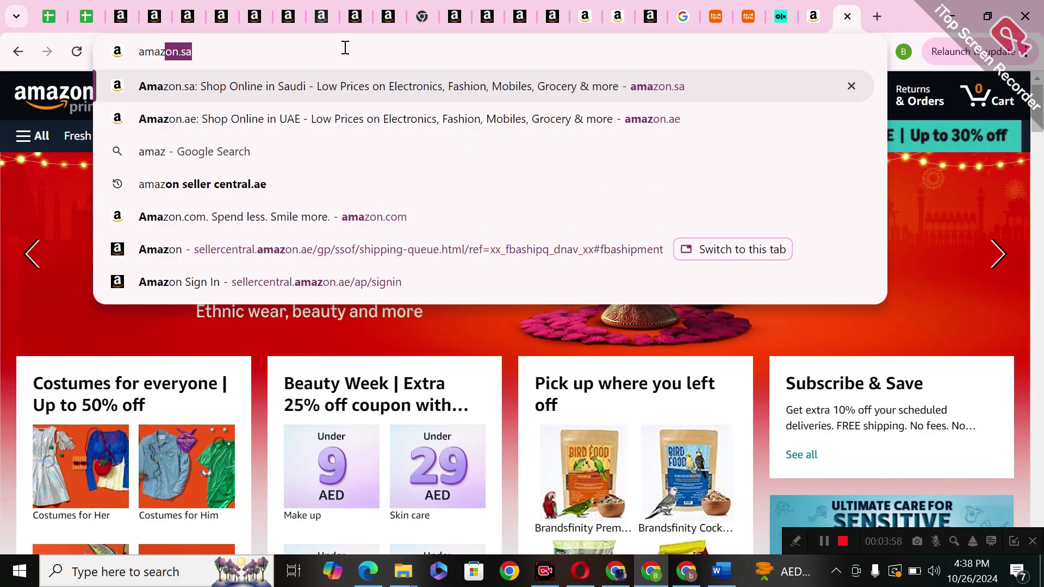
text(on.sa)
key(Return)
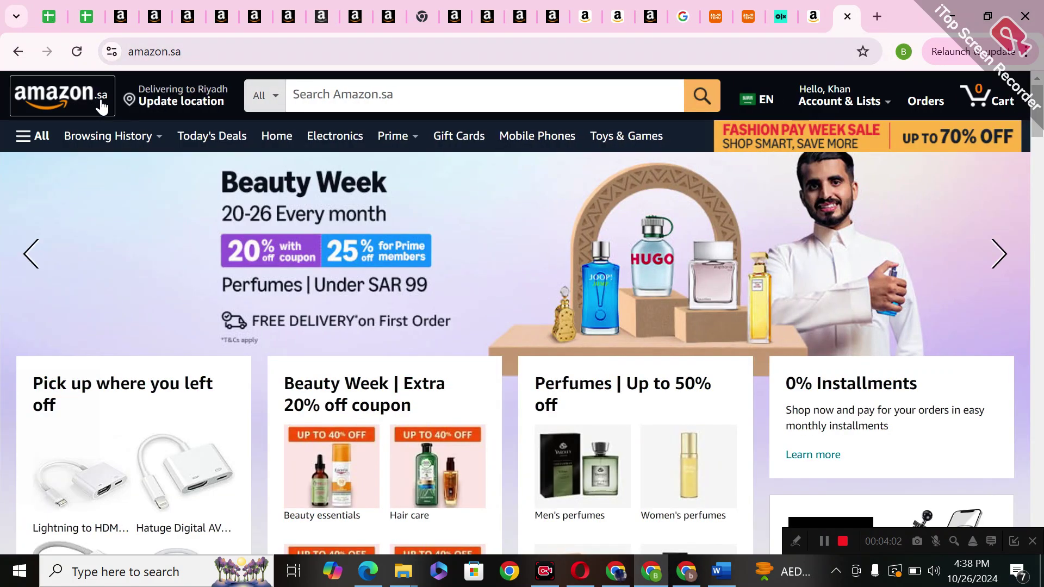
click(356, 94)
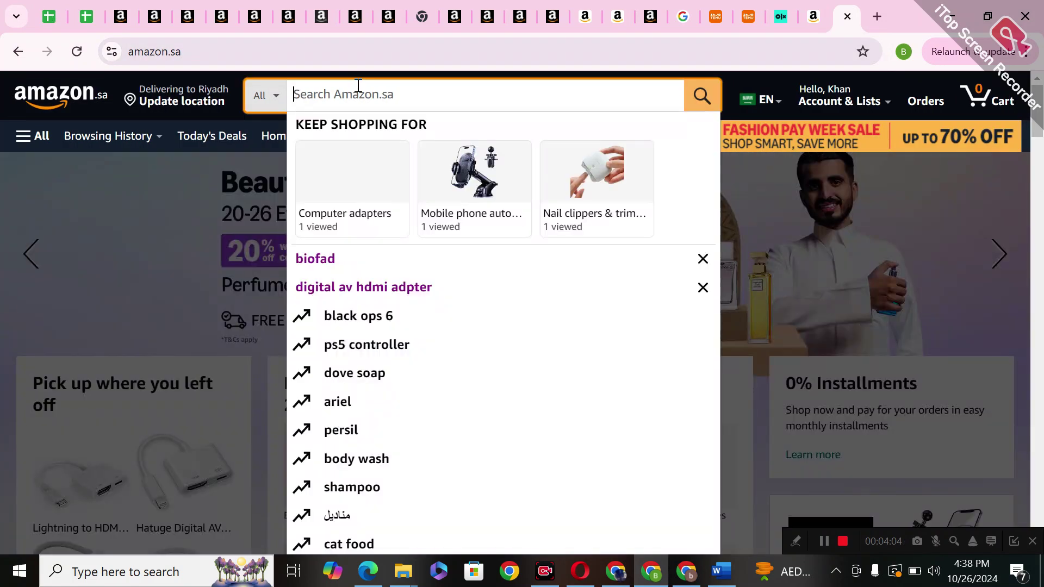
text(zmz)
key(super)
text(on)
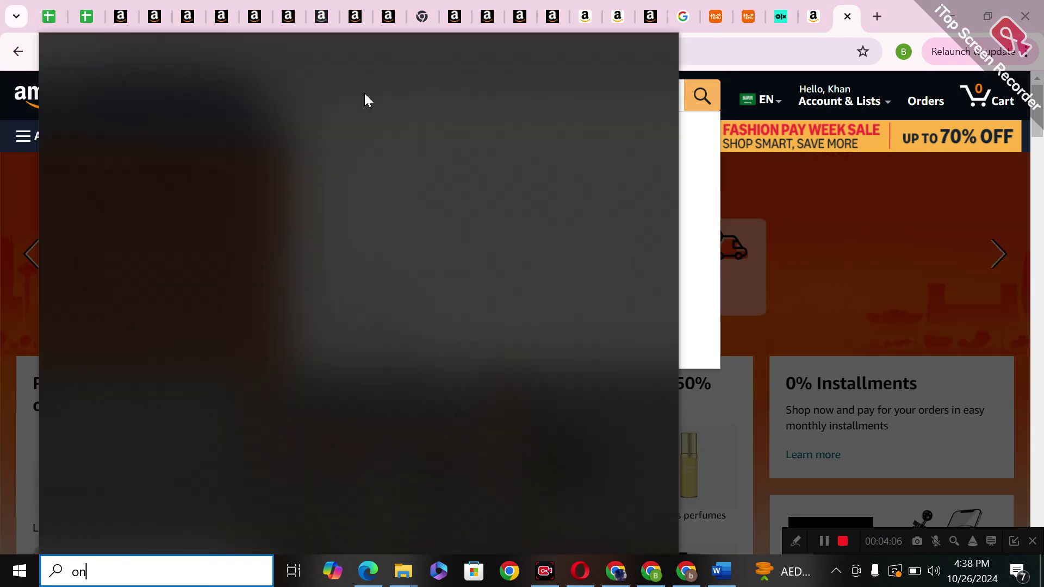
click(653, 53)
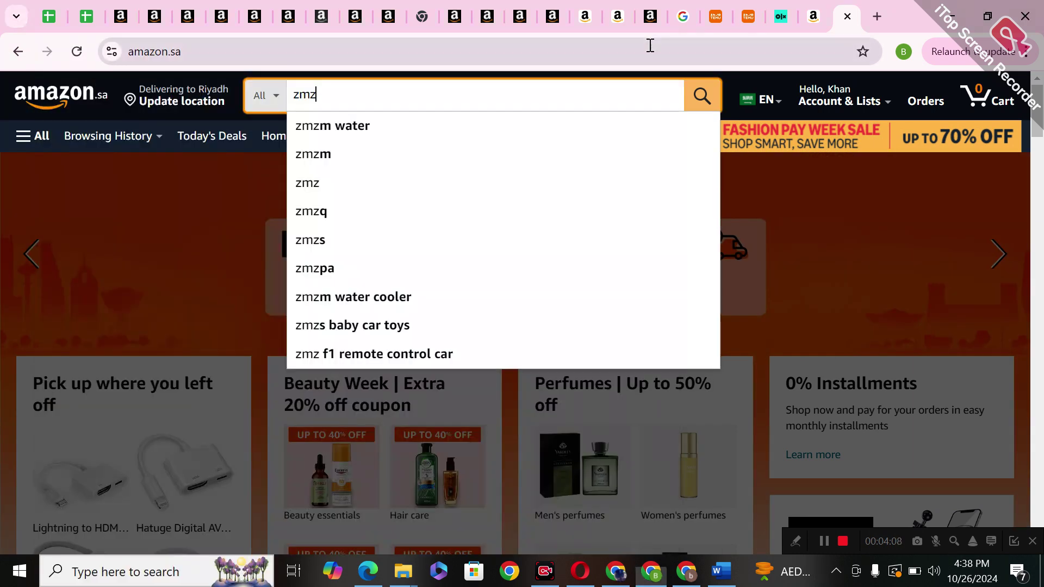
Step: Load amazon.com in the same browser tab and close the marketplace suggestion pop-up
click(478, 45)
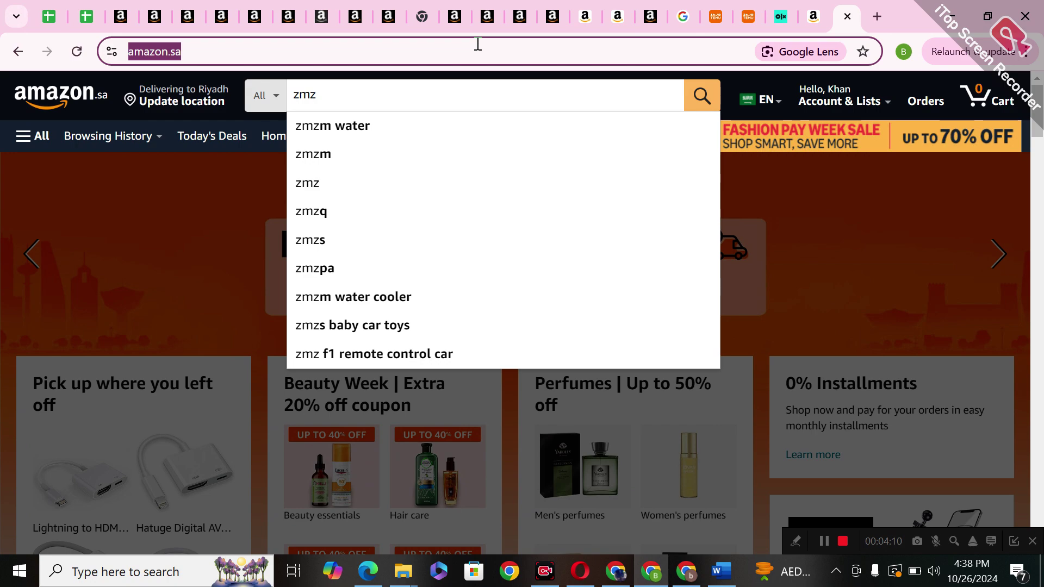
text(amazon.com)
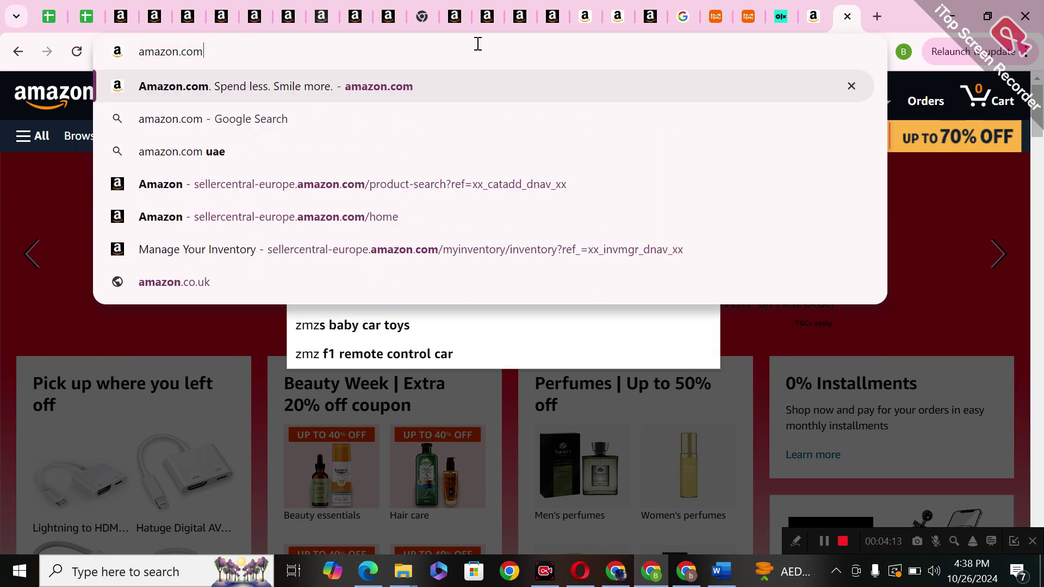
key(Return)
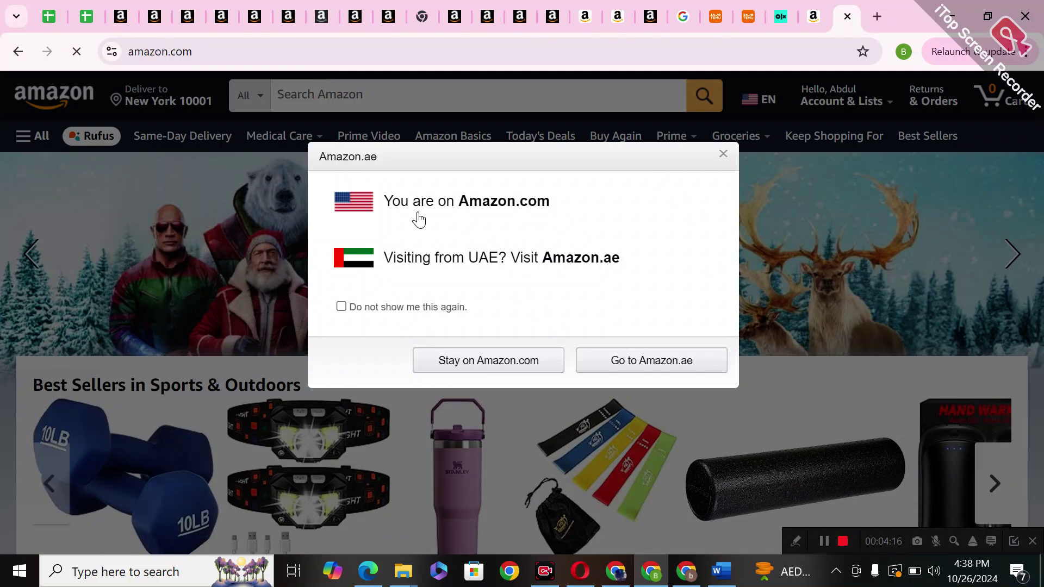
click(722, 155)
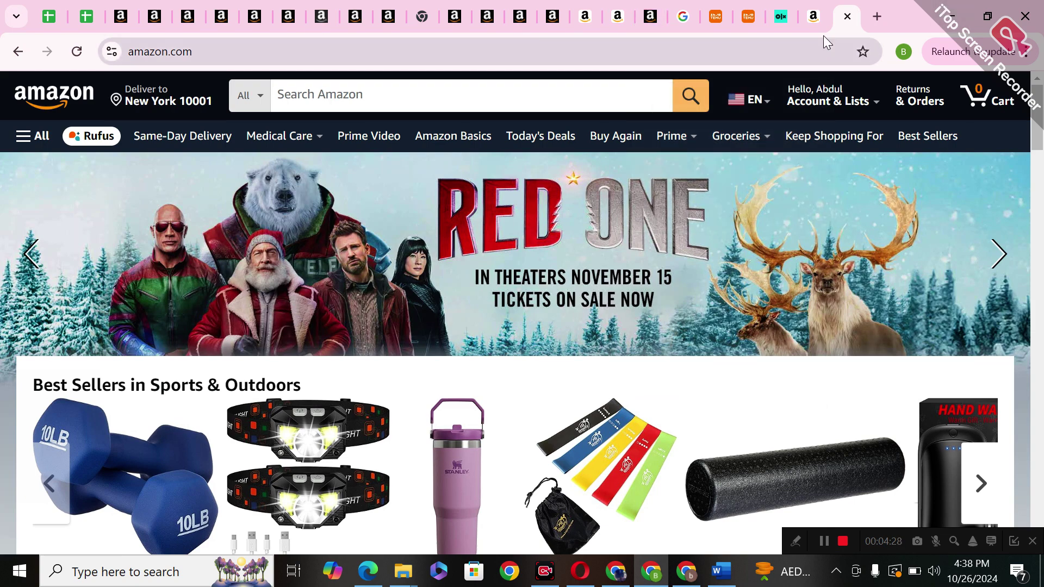
Step: Switch to the Word document and add a dashed separator line across the page below "Amazon.fr"
click(721, 571)
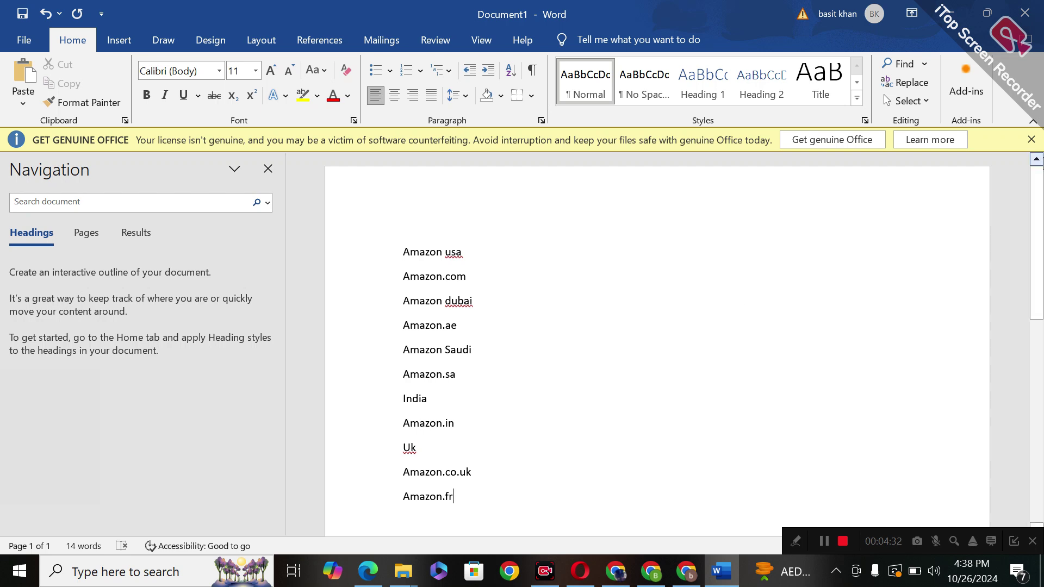
scroll(649, 265, down, 3)
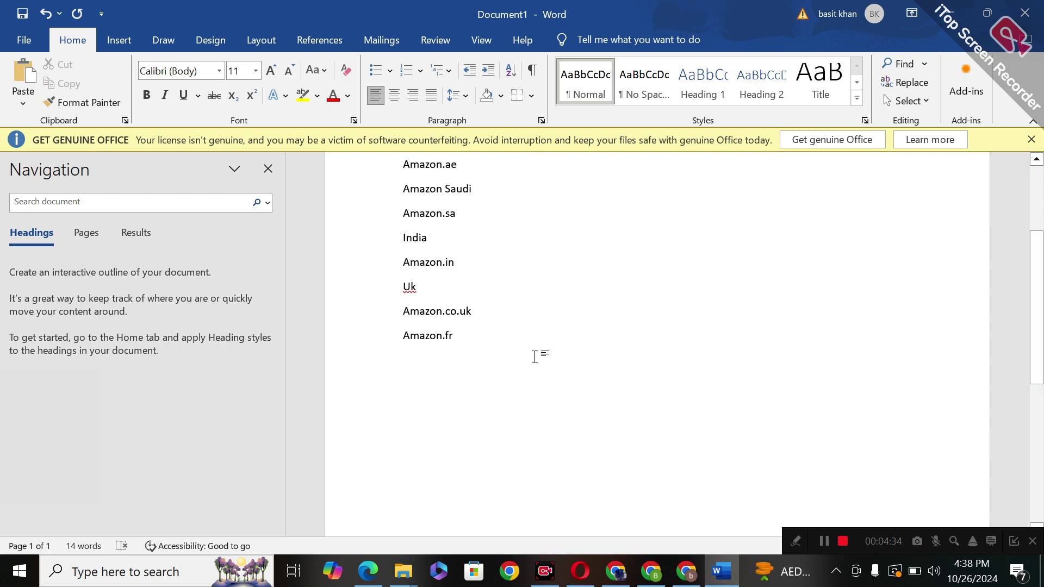
key(Return)
text(--------------------------------------------------------------------------)
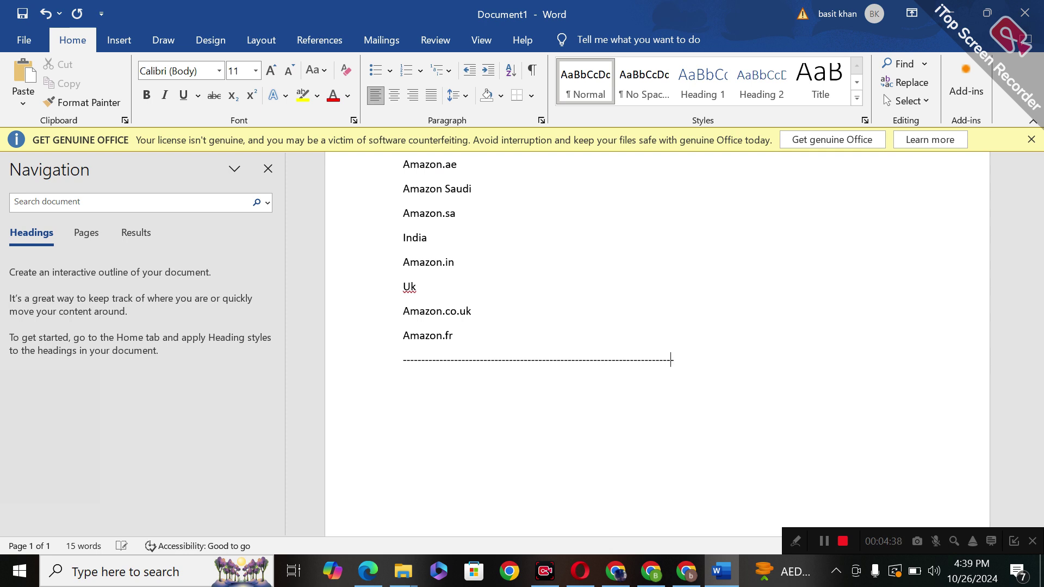
text(-----------------------------------------------)
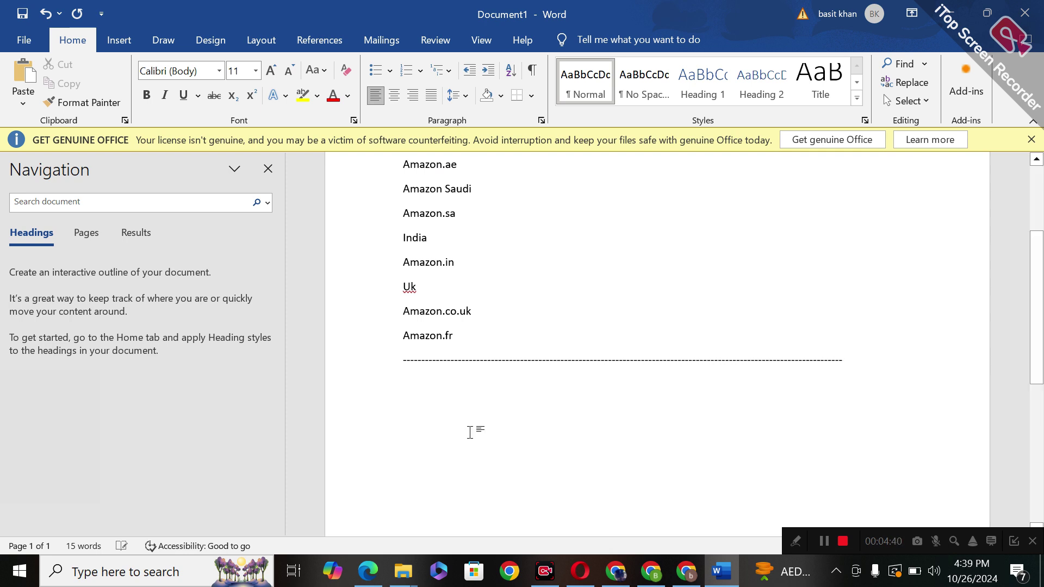
Step: Switch to amazon.com in the browser and view the Stanley Quencher tumbler's product page from Best Sellers in Kitchen & Dining
click(666, 577)
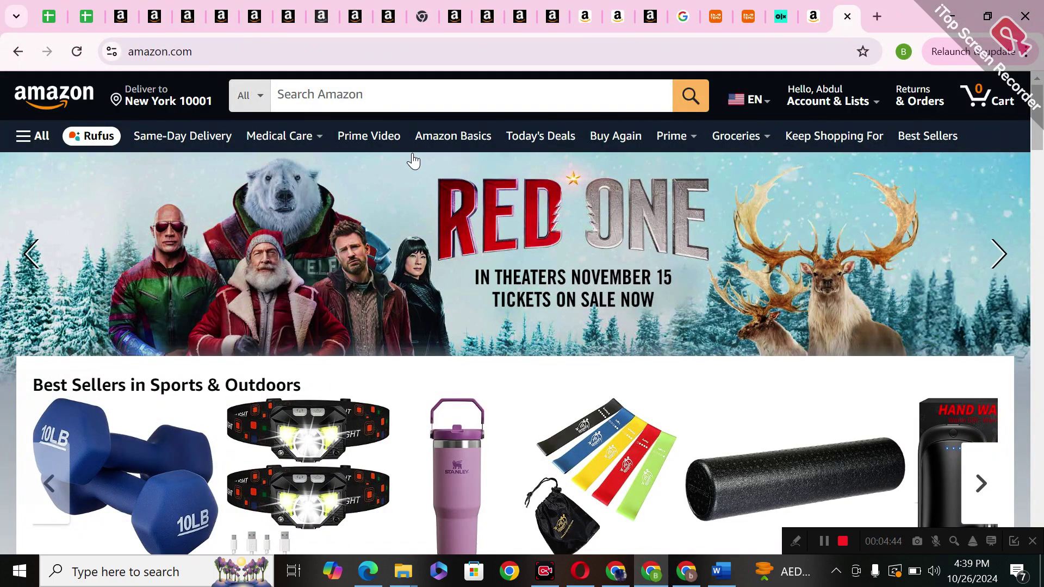
scroll(730, 161, down, 10)
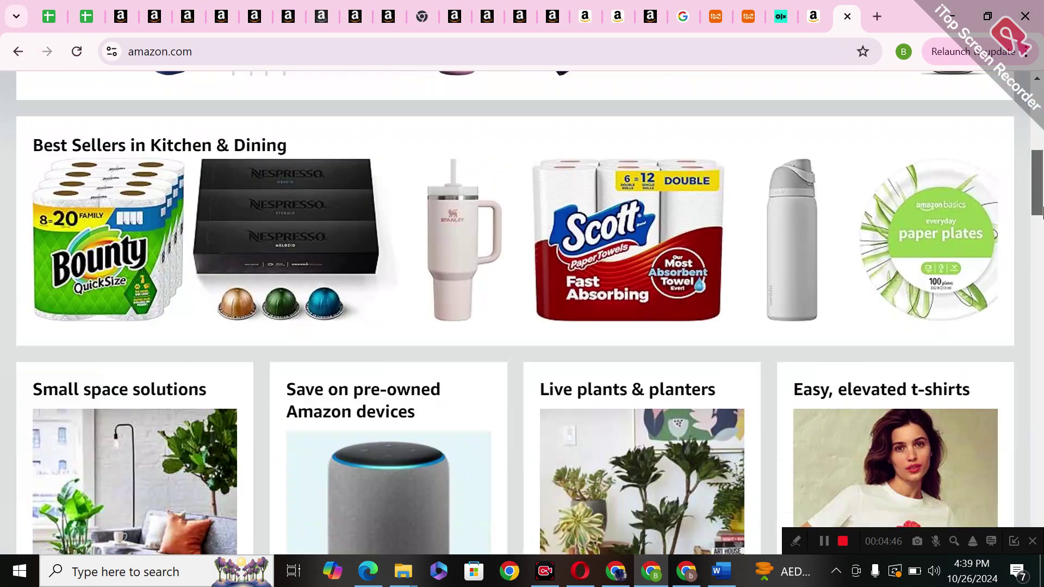
scroll(731, 161, up, 1)
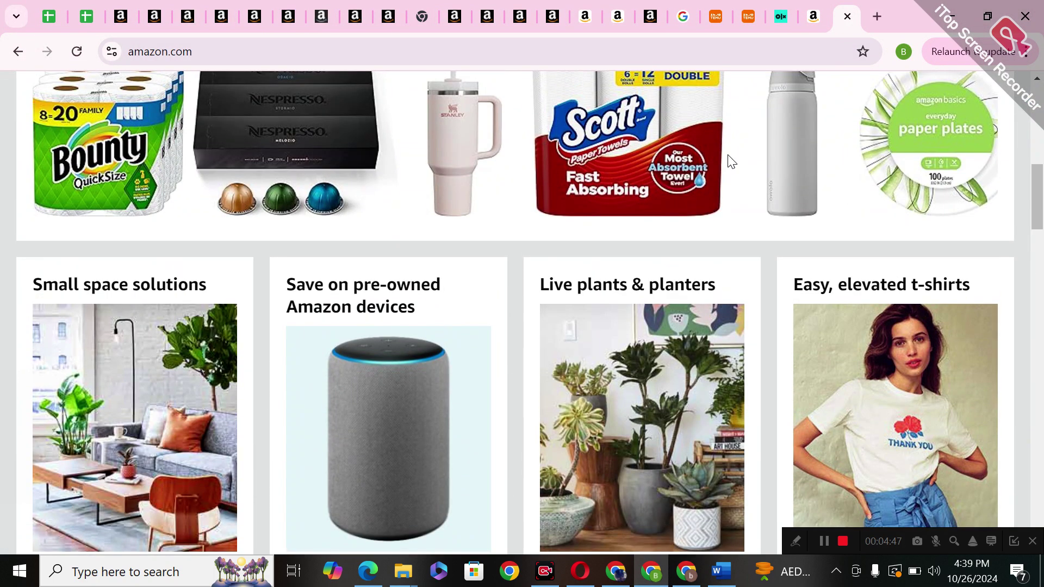
click(503, 155)
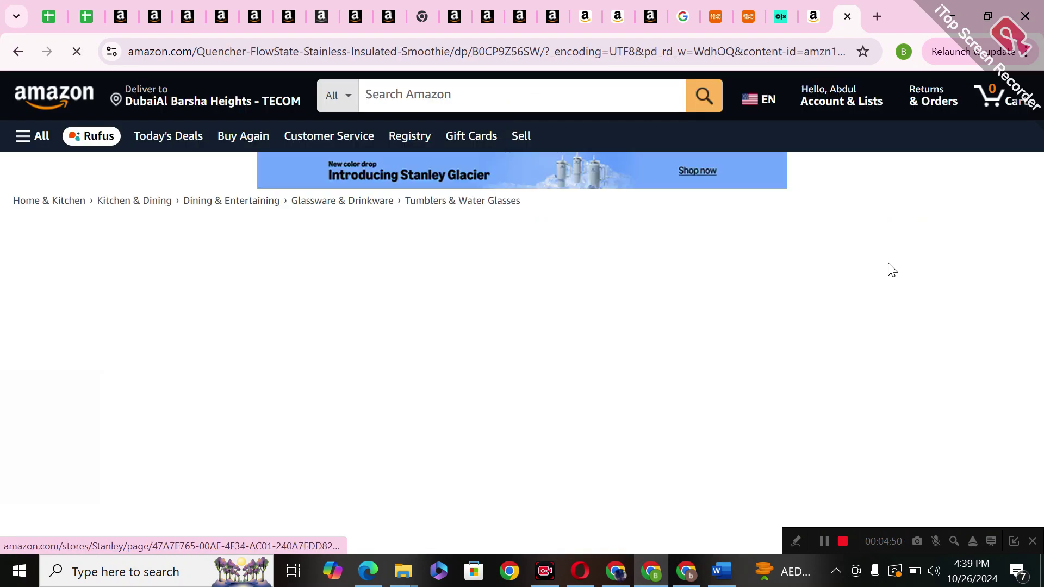
scroll(1043, 163, down, 2)
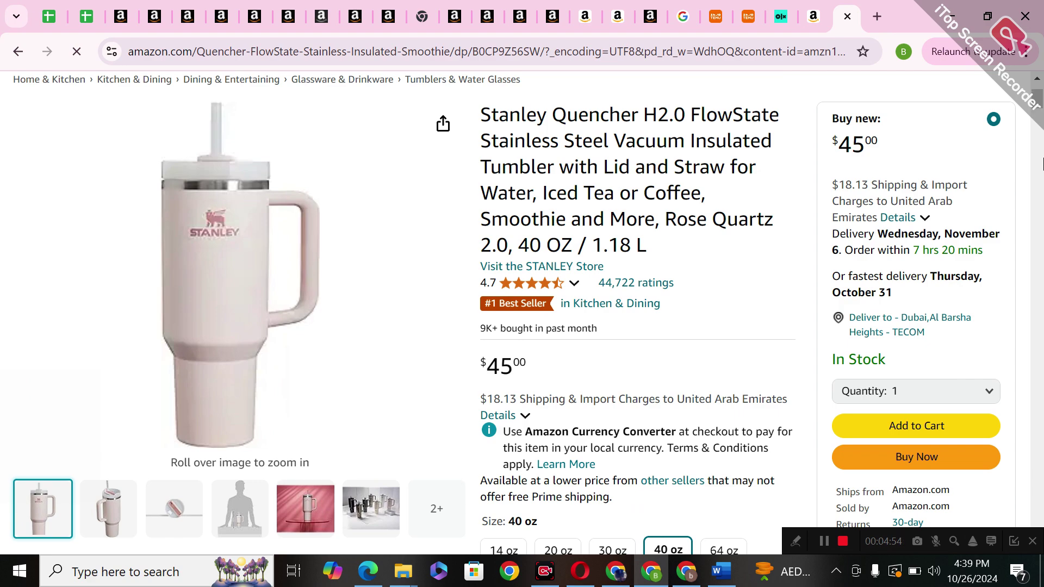
Step: Look over the Stanley tumbler's product page, switch to the Chrome window showing amazon.ae and examine its list of installed extensions
scroll(1043, 163, down, 15)
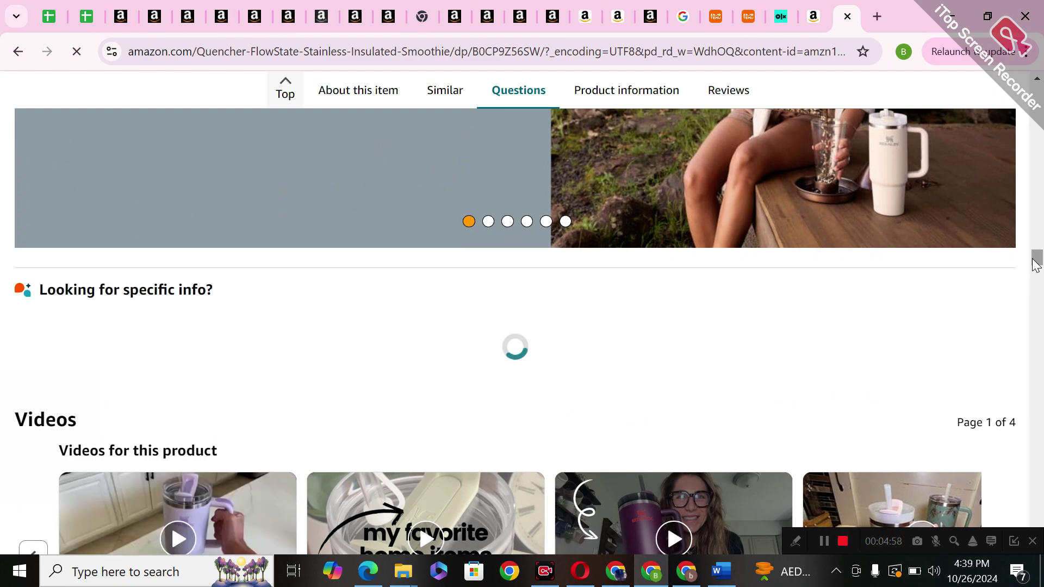
scroll(1035, 254, up, 5)
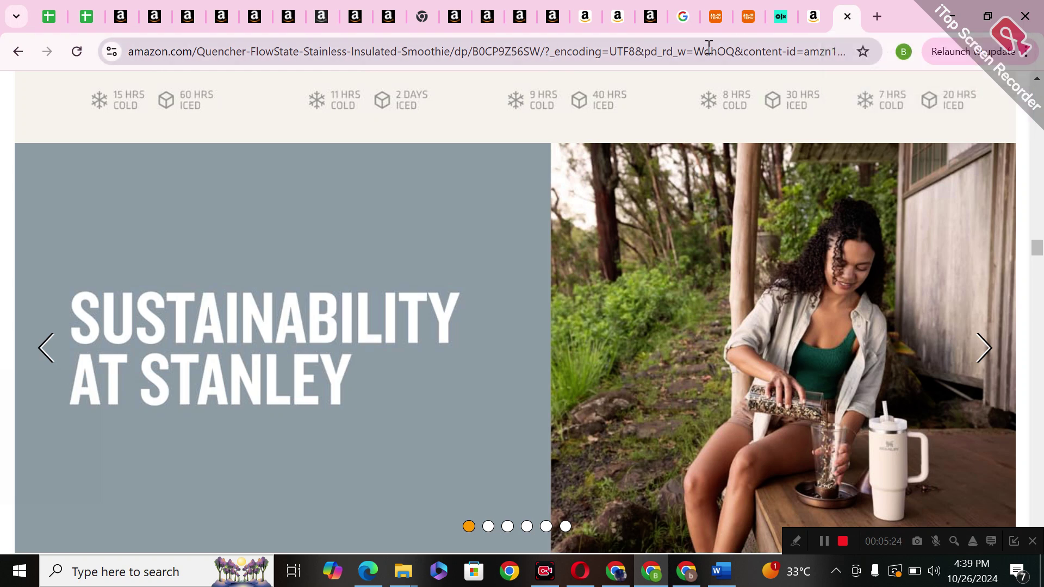
click(617, 571)
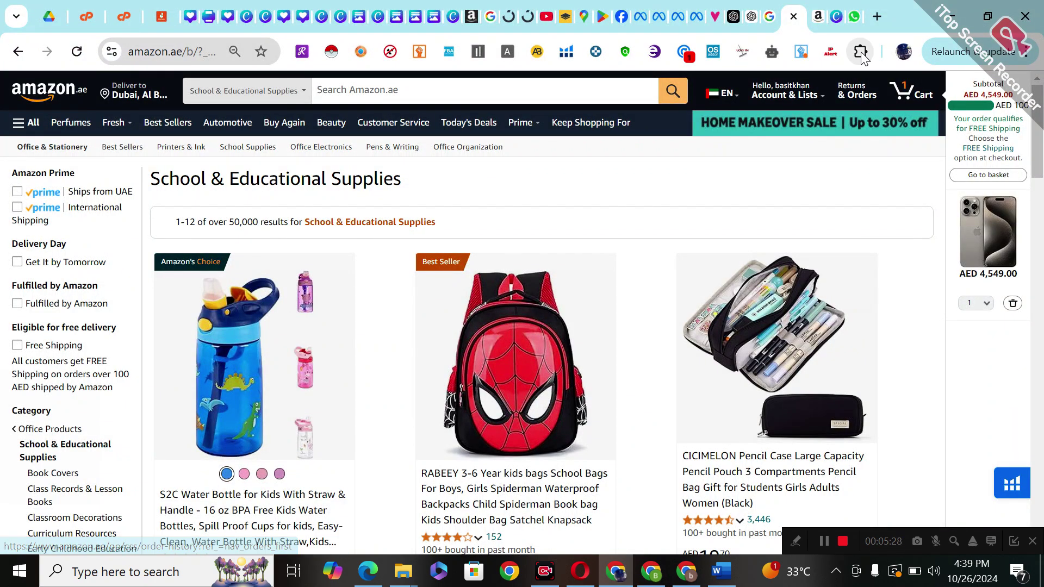
click(860, 51)
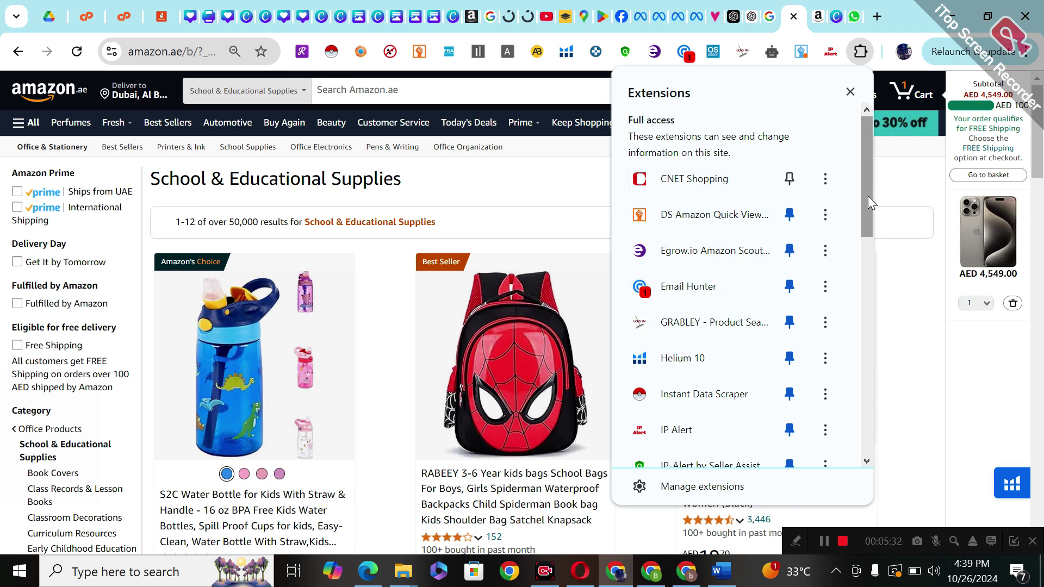
drag(868, 195, 884, 266)
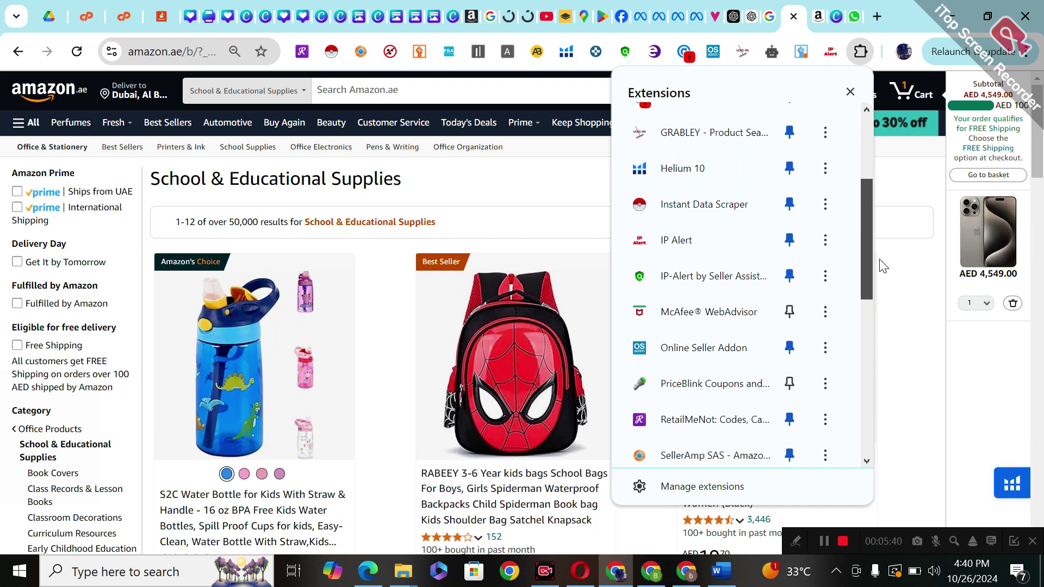
scroll(817, 429, down, 1)
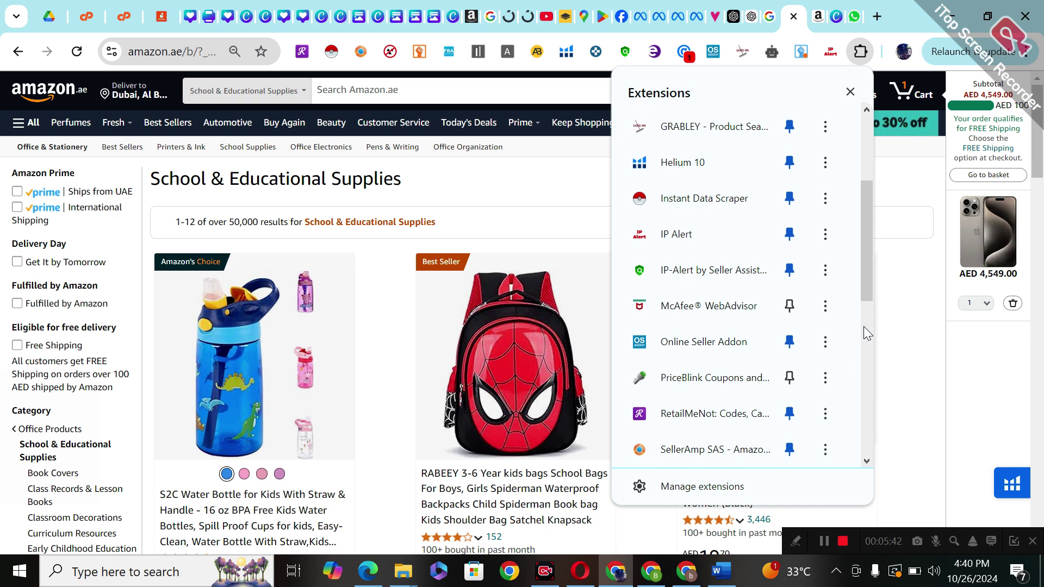
drag(865, 280, 865, 403)
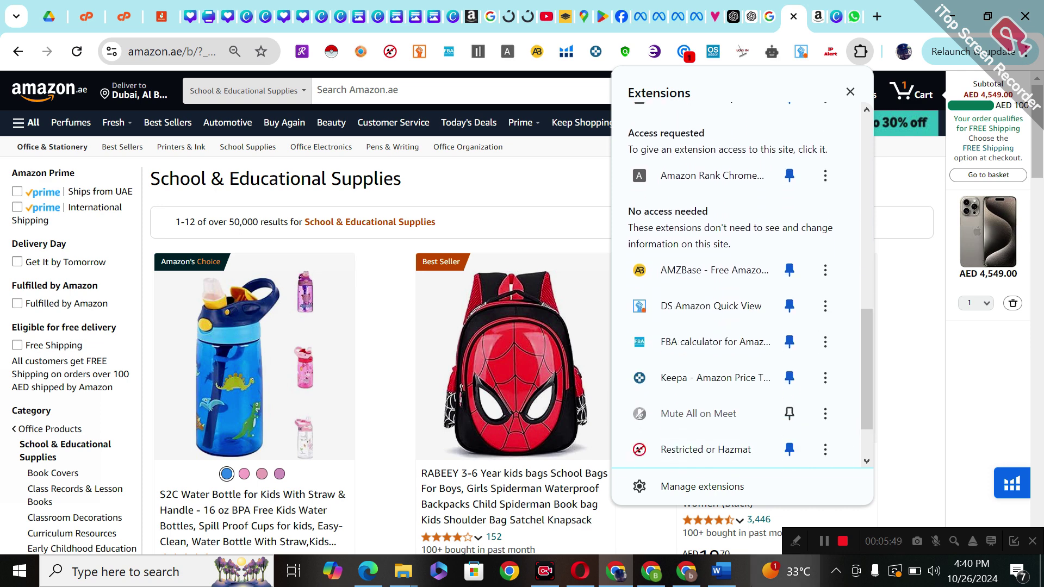
Step: Return to the Chrome window with the tumbler page and search Google for "os addon chrome extension" in the same tab
click(689, 575)
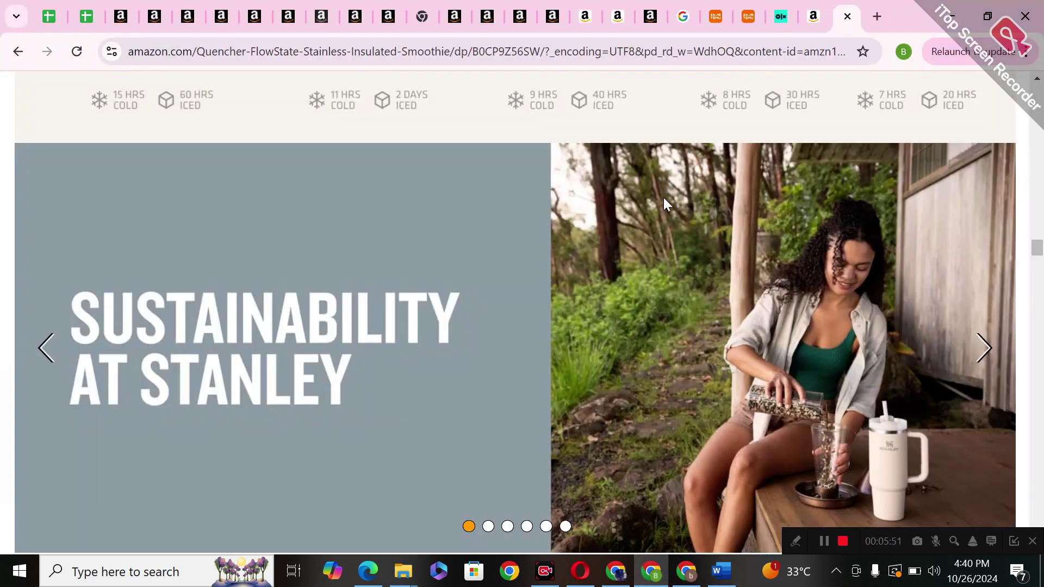
click(552, 49)
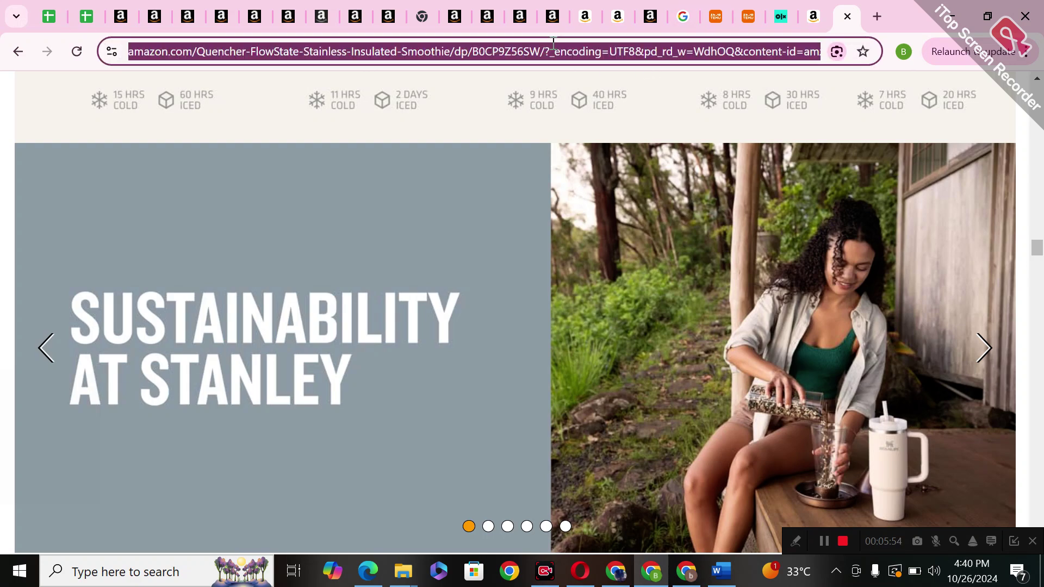
text(os)
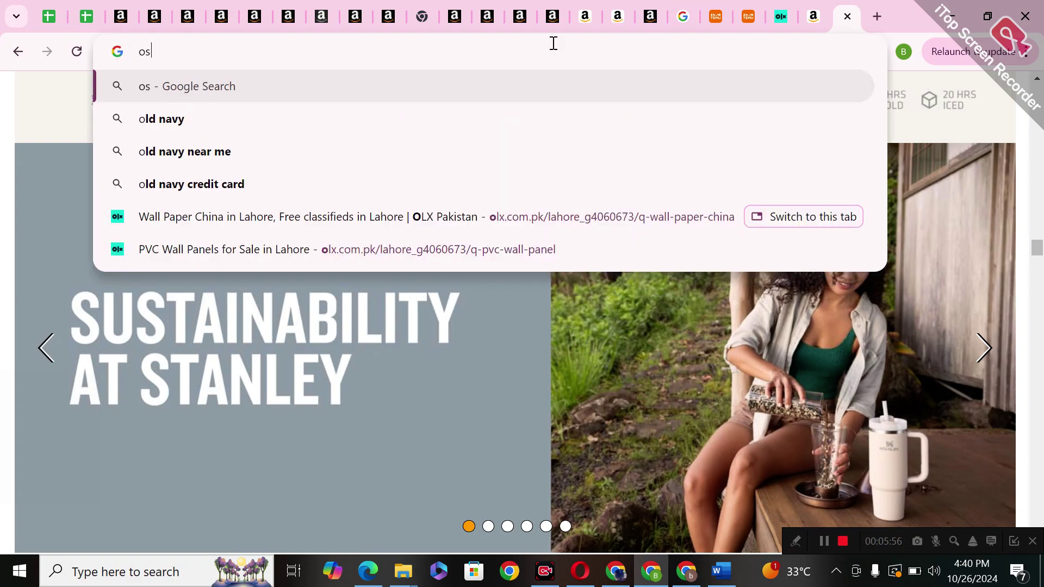
text( addon )
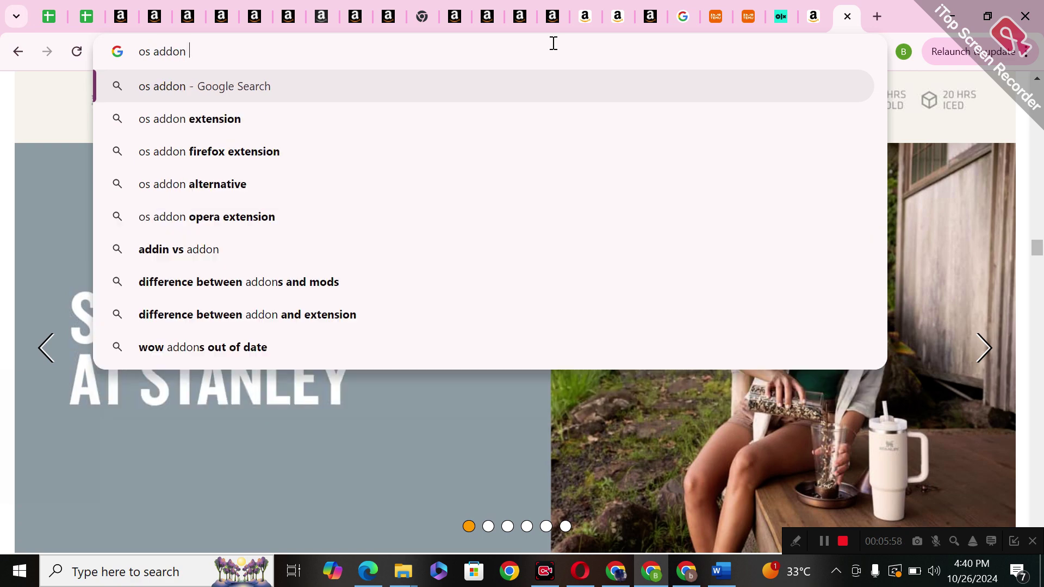
text(chrome exten)
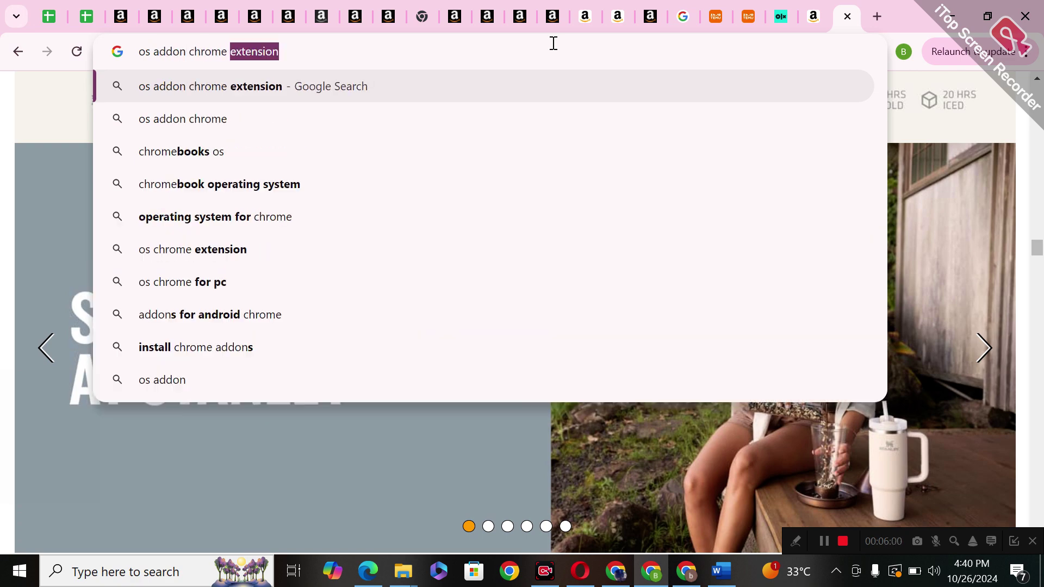
text(sion)
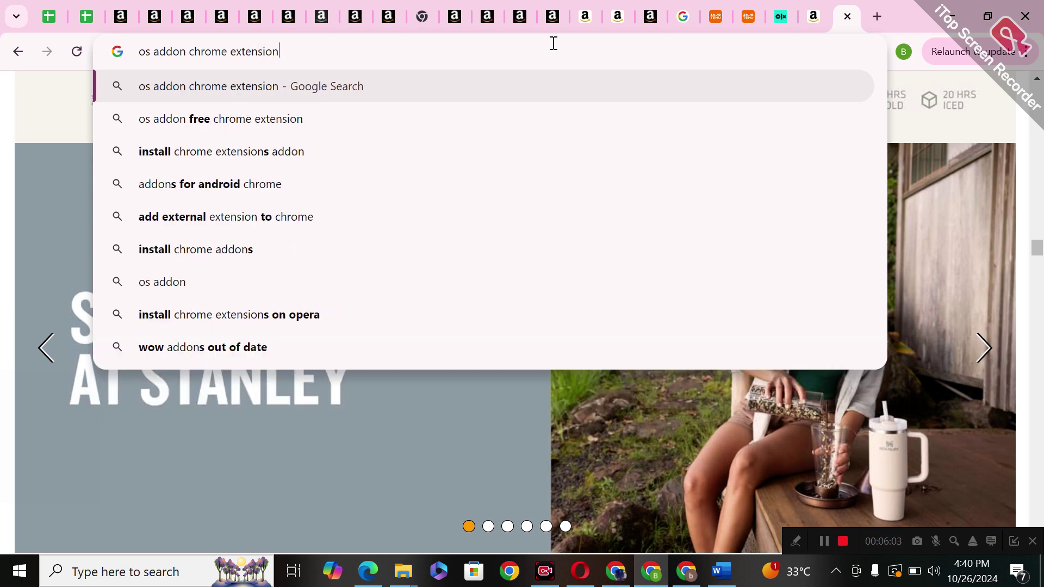
key(Return)
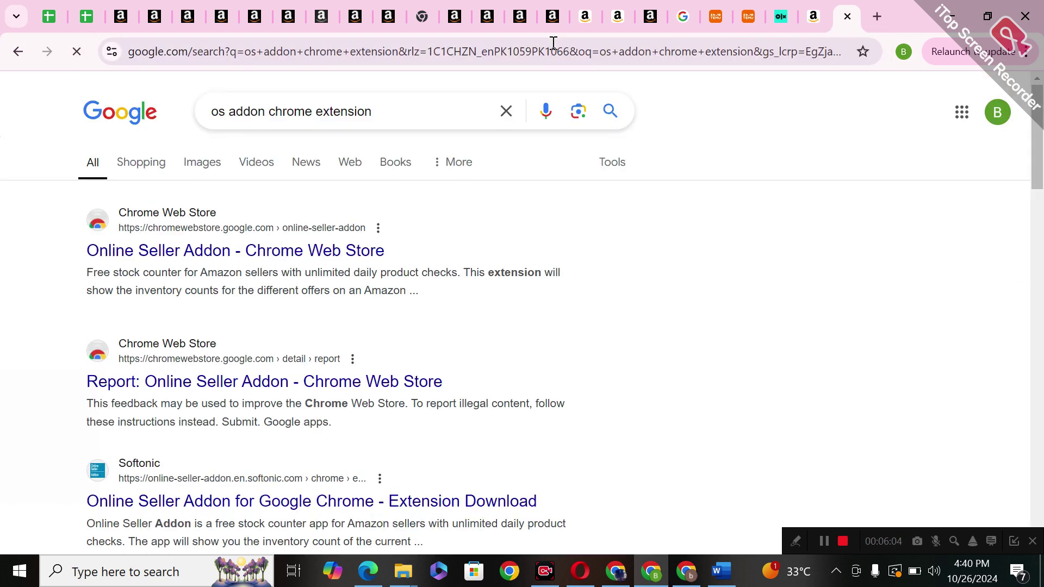
drag(377, 111, 206, 116)
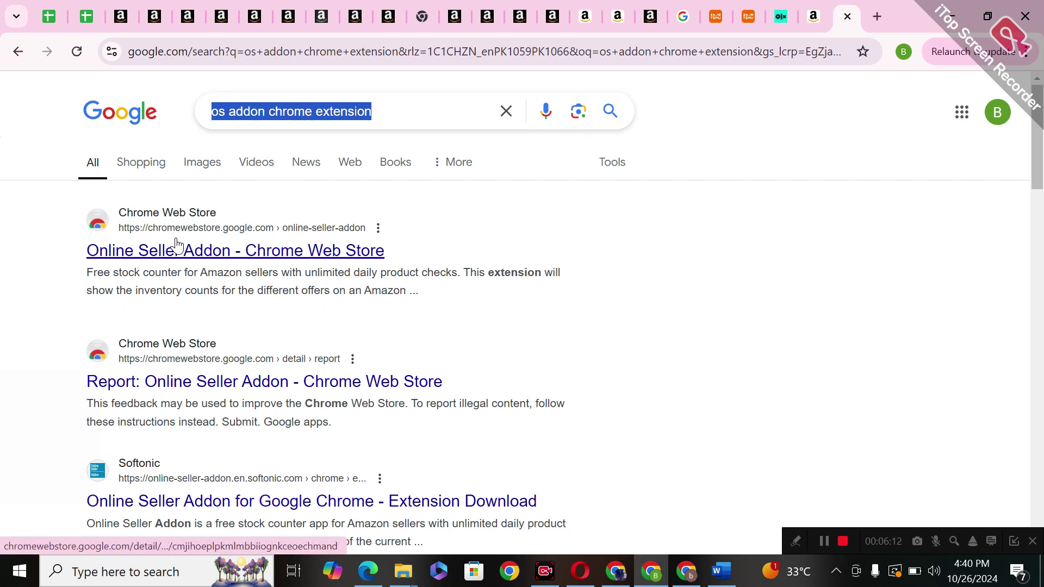
Step: Add the Online Seller Addon extension to Chrome from its Chrome Web Store page and dismiss the installation notice
click(182, 259)
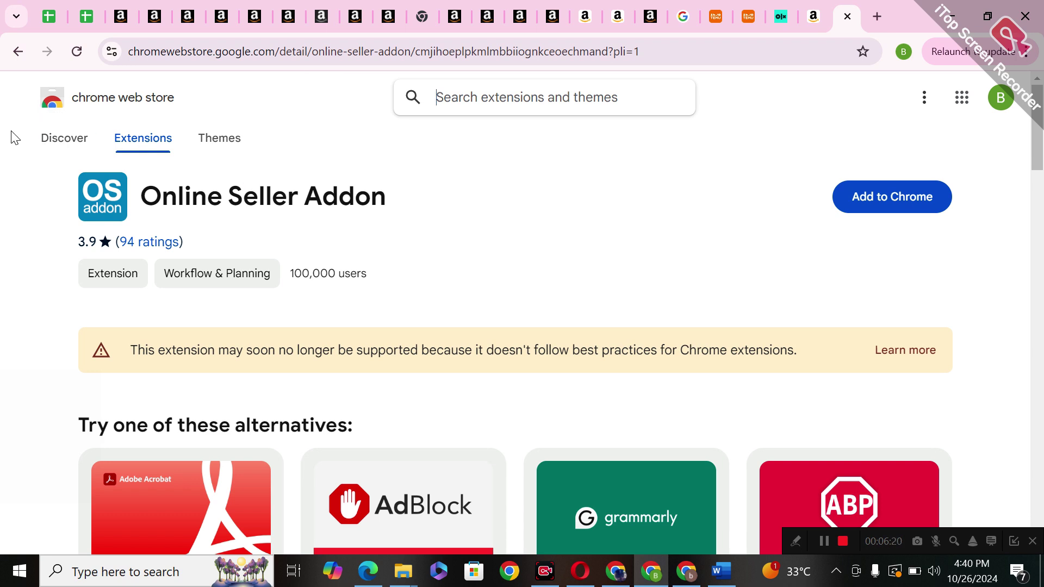
click(923, 199)
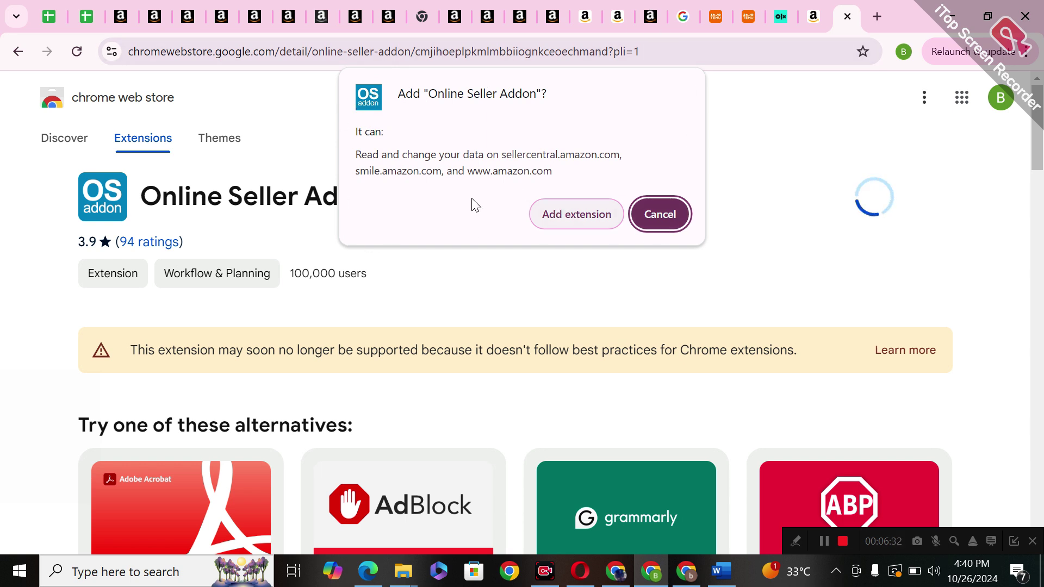
click(585, 220)
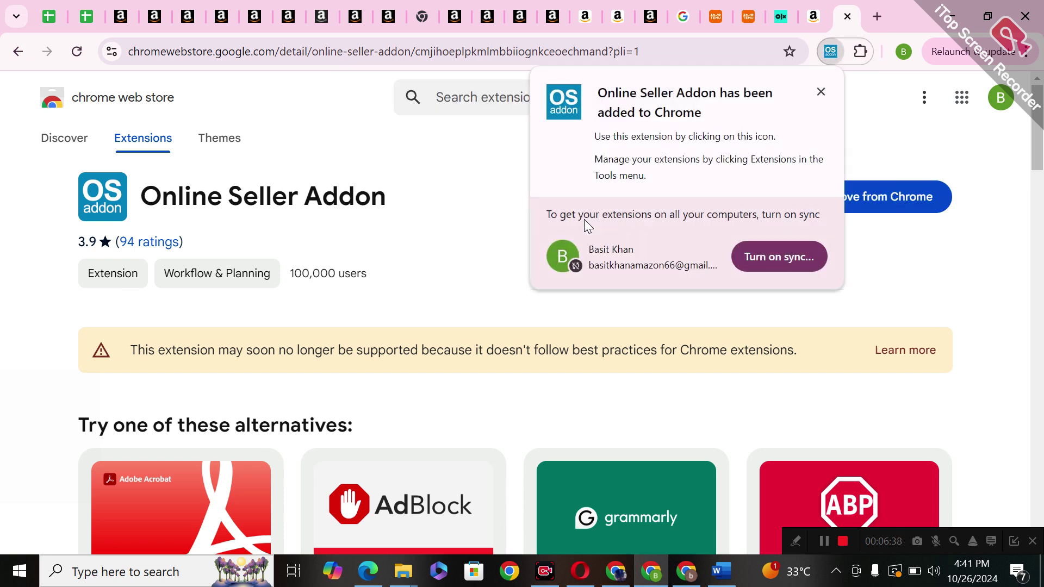
click(886, 261)
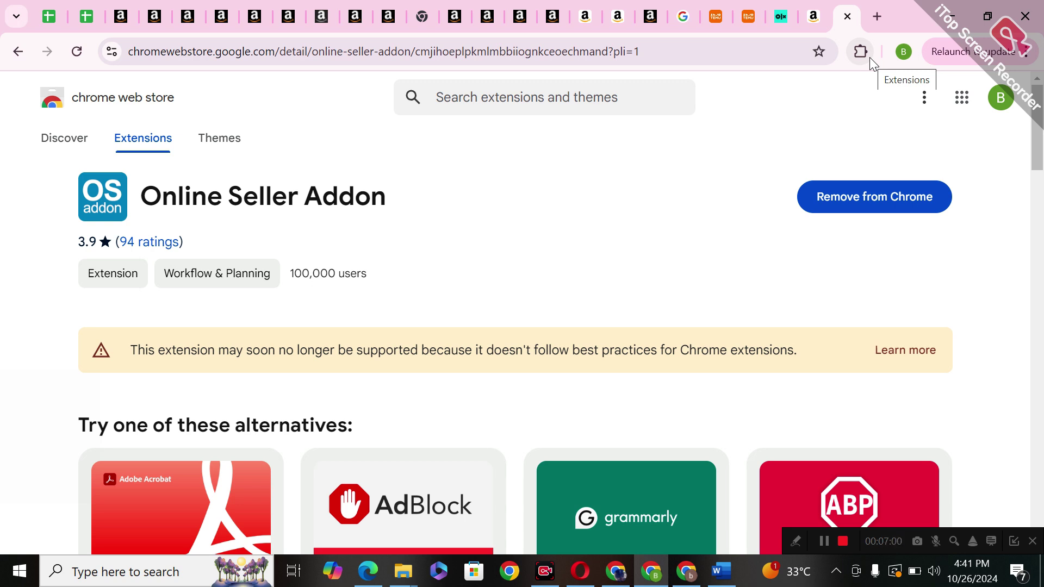
Step: Pin the Online Seller Addon extension, demonstrating unpinning and pinning it again
click(861, 54)
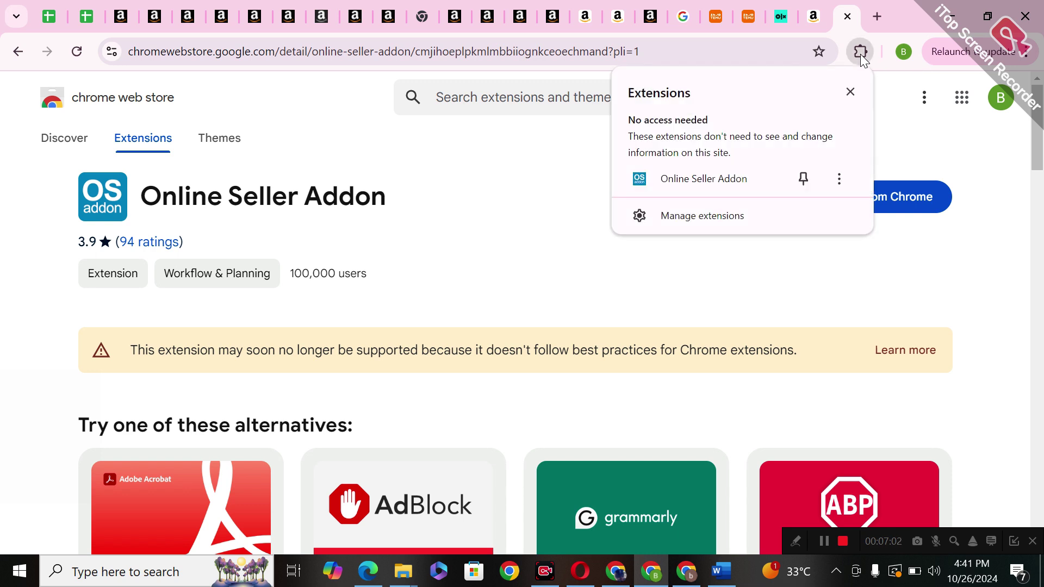
click(803, 182)
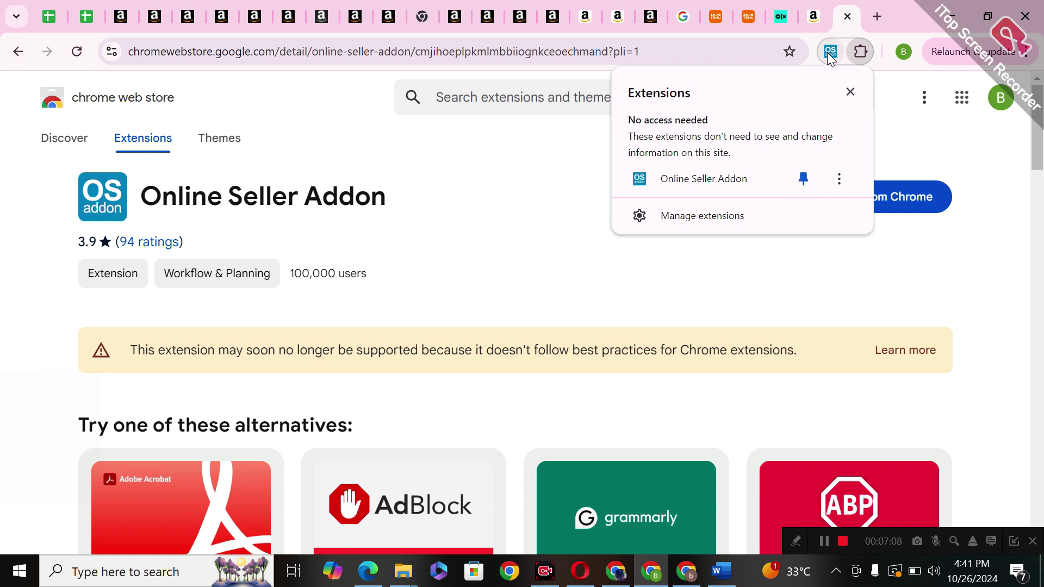
click(802, 180)
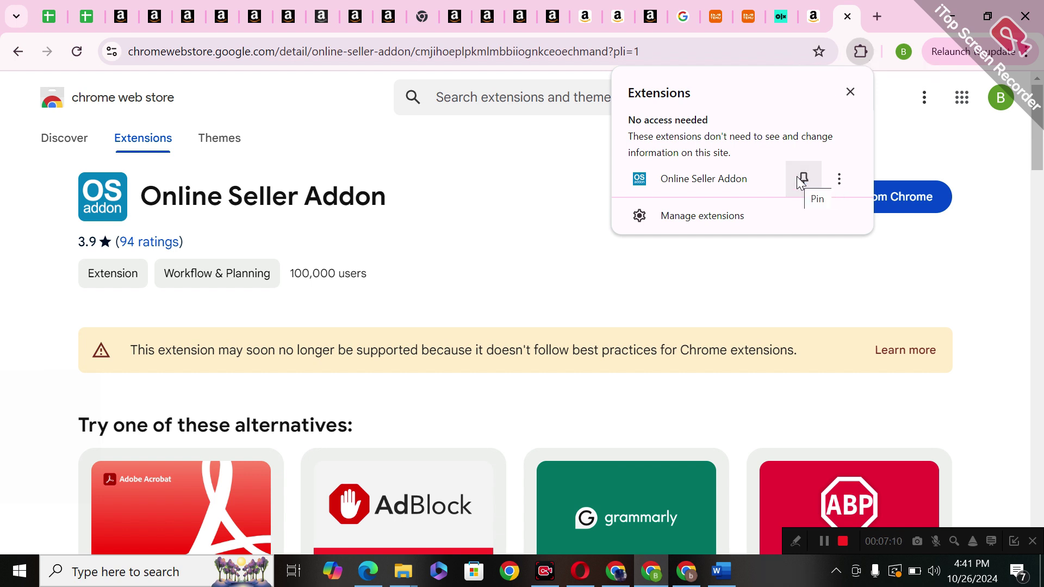
click(802, 181)
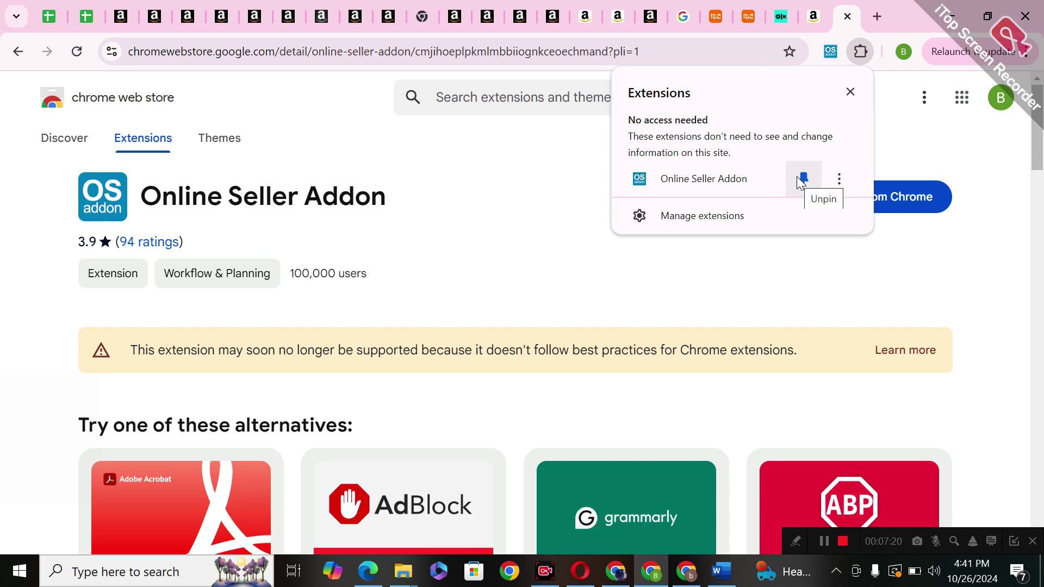
Step: Search Google for "ip alert chrome extension" in the same tab
click(544, 51)
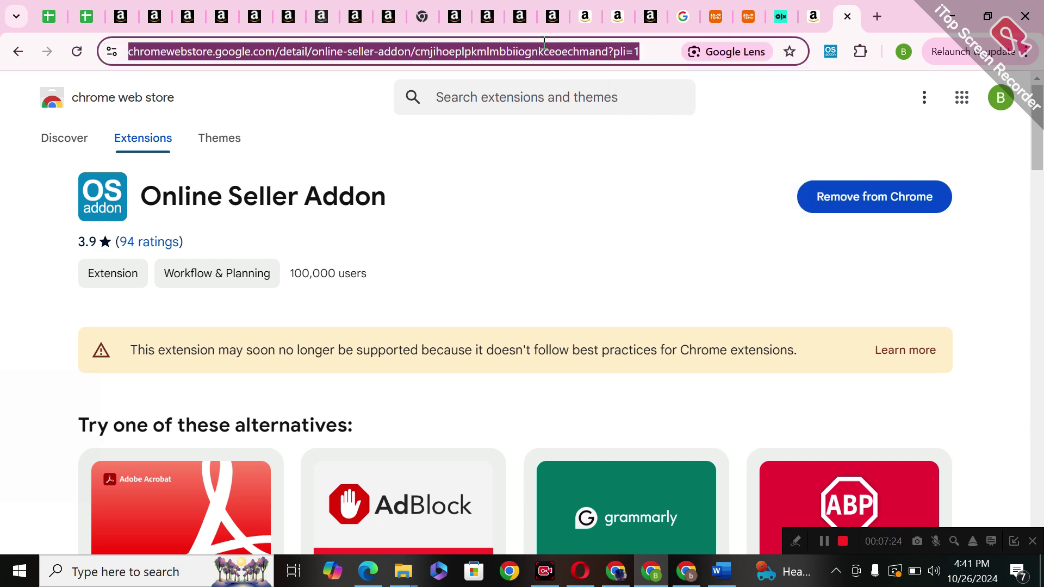
text(ip alert chrome ex)
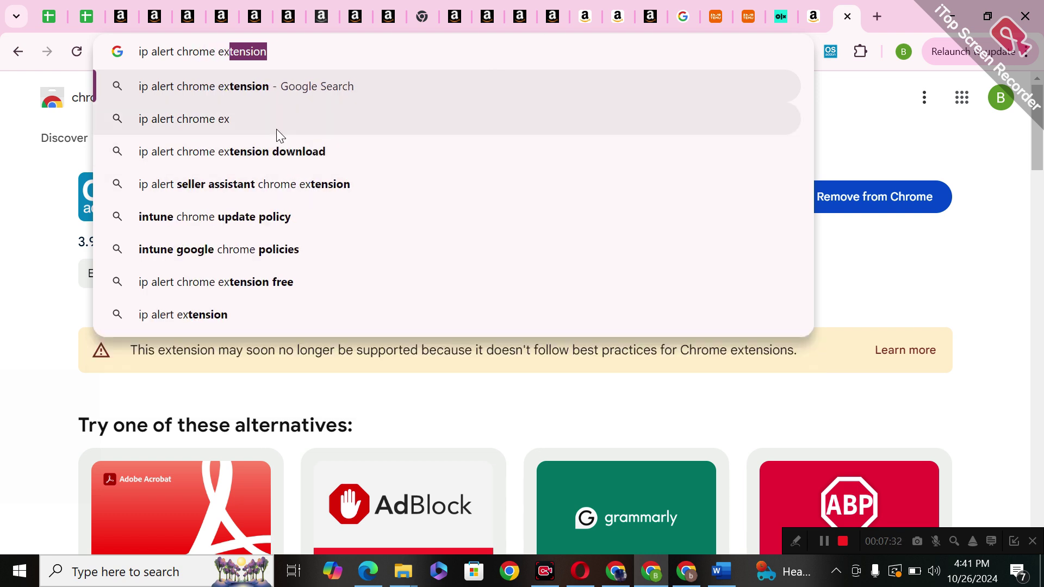
click(279, 93)
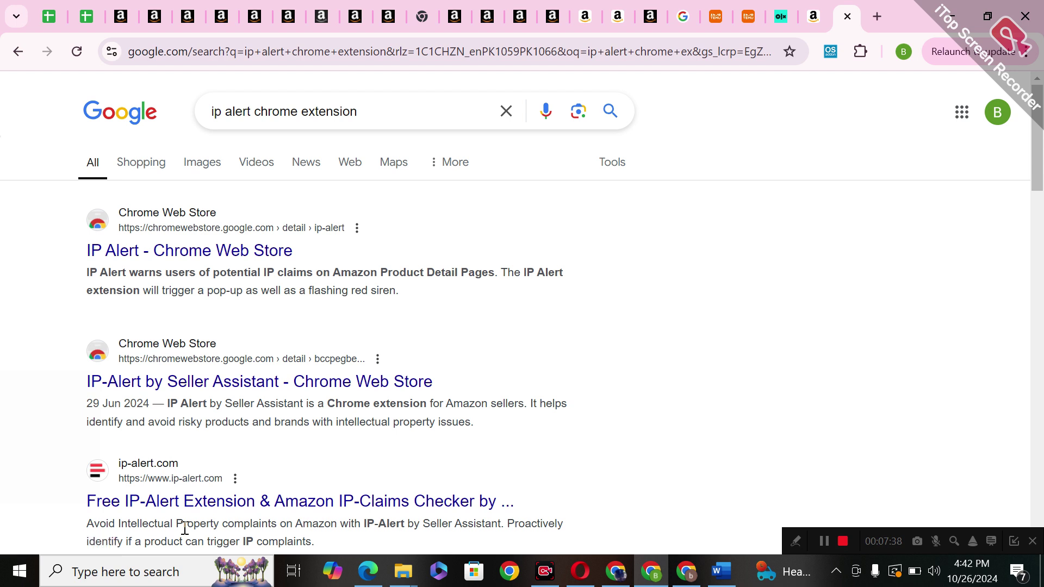
Step: Add the IP Alert extension to Chrome from its Chrome Web Store page, close the installation notice and pin the extension
click(218, 260)
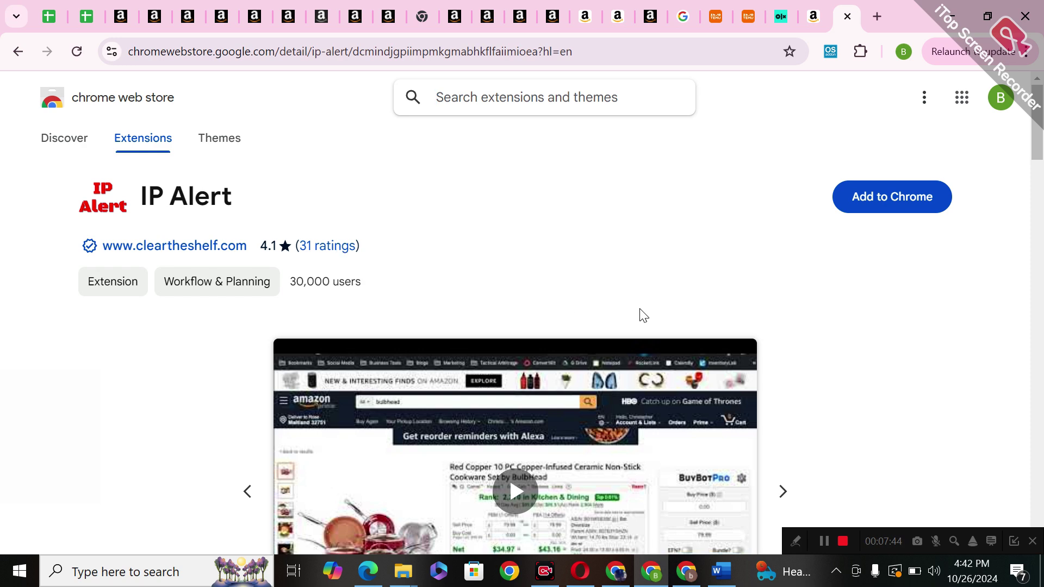
click(920, 199)
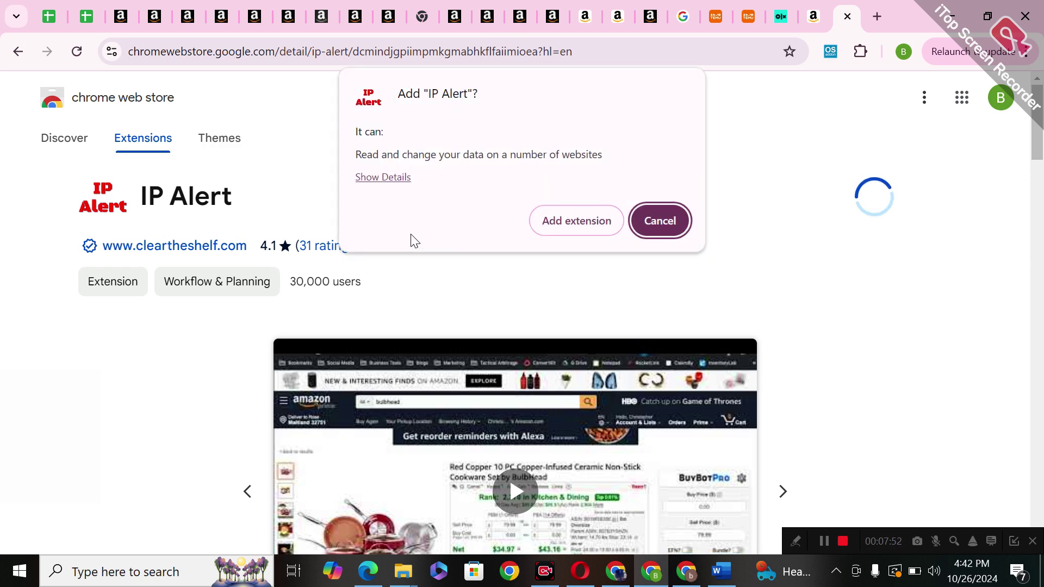
click(570, 230)
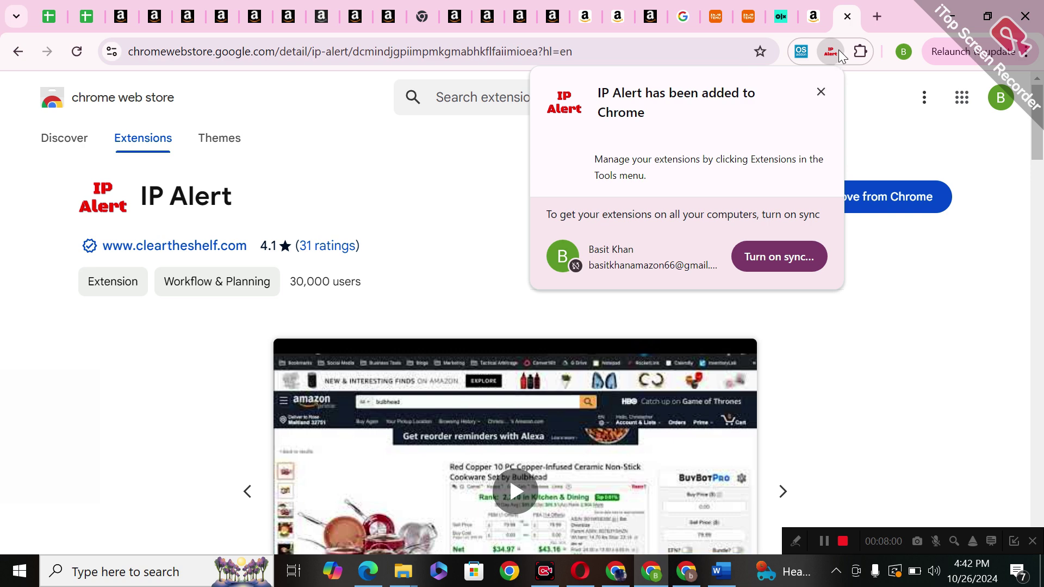
click(821, 93)
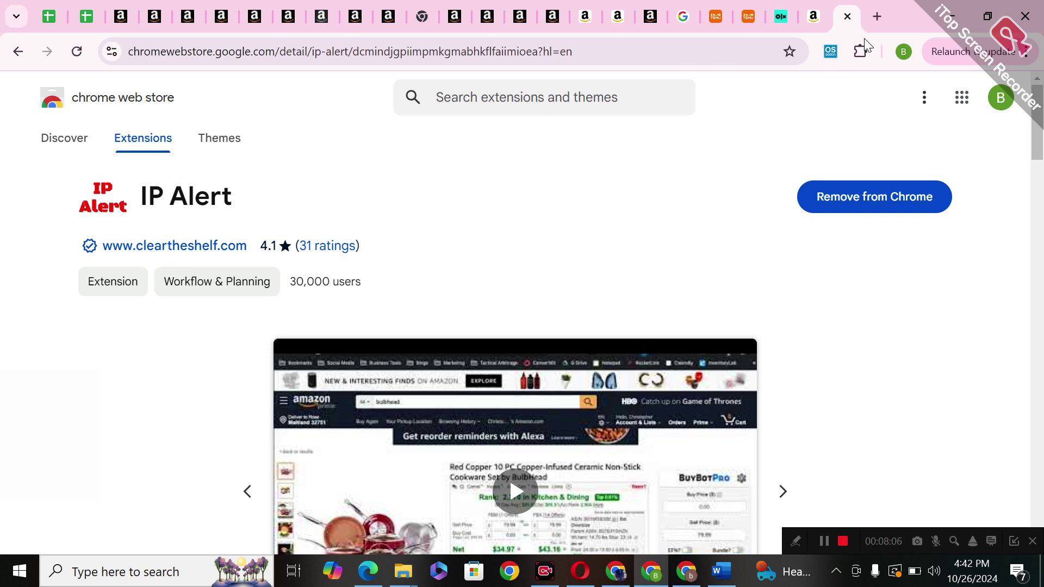
click(860, 54)
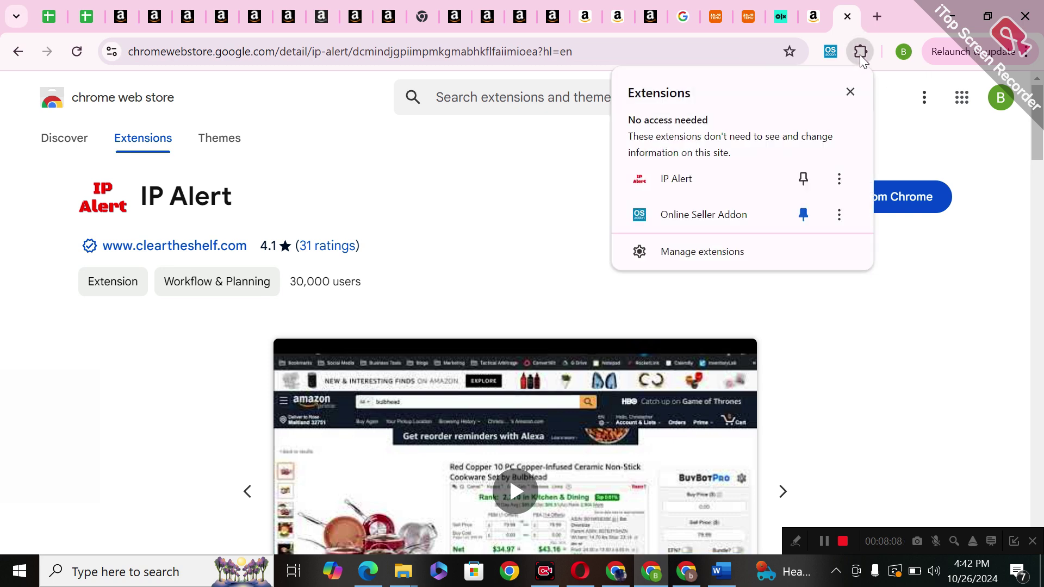
click(810, 180)
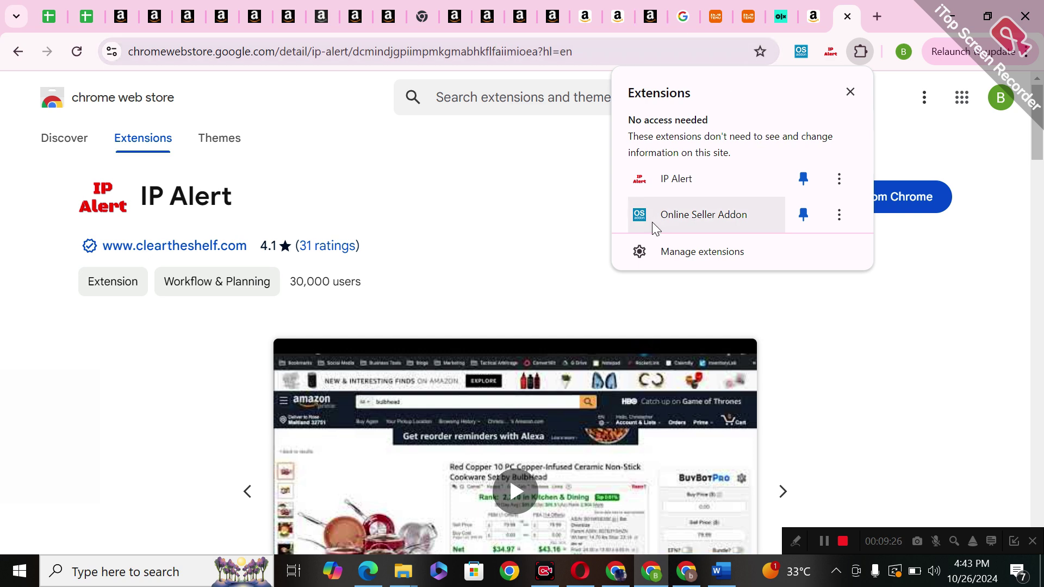
Step: Switch to the Chrome window showing amazon.ae and look through its installed extensions again
click(626, 575)
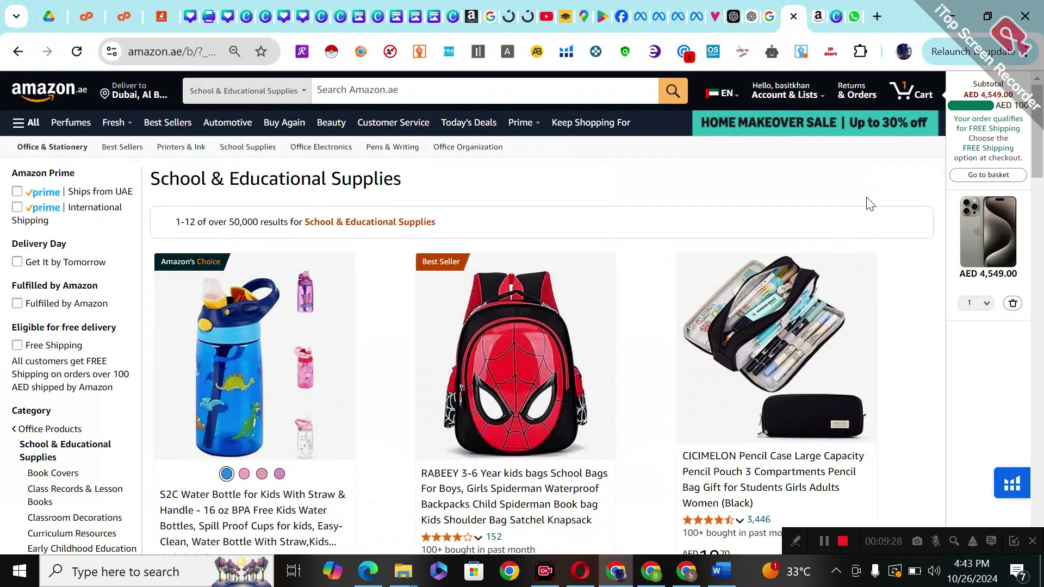
click(865, 53)
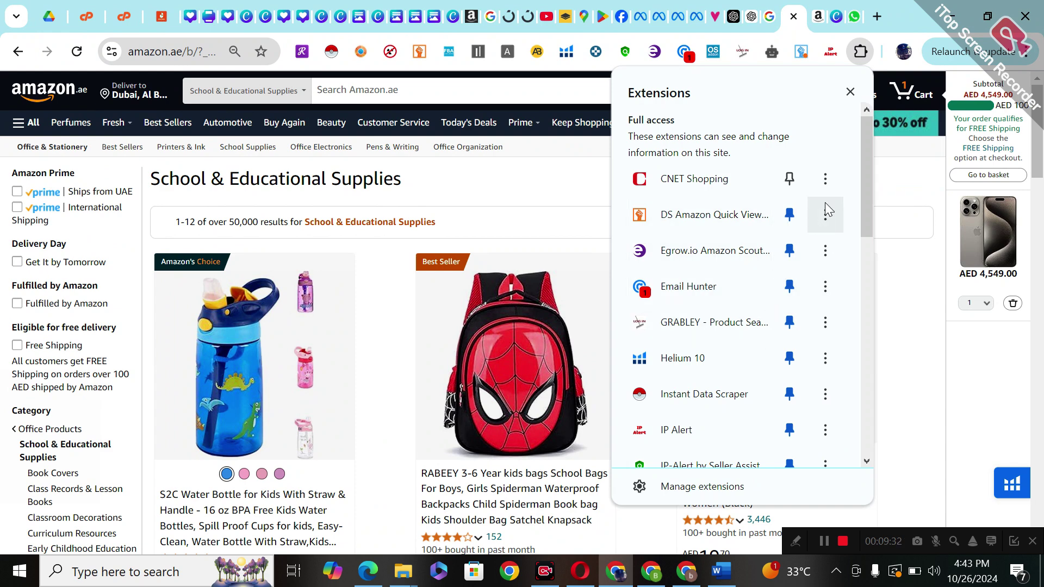
scroll(867, 204, down, 2)
drag(886, 241, 902, 312)
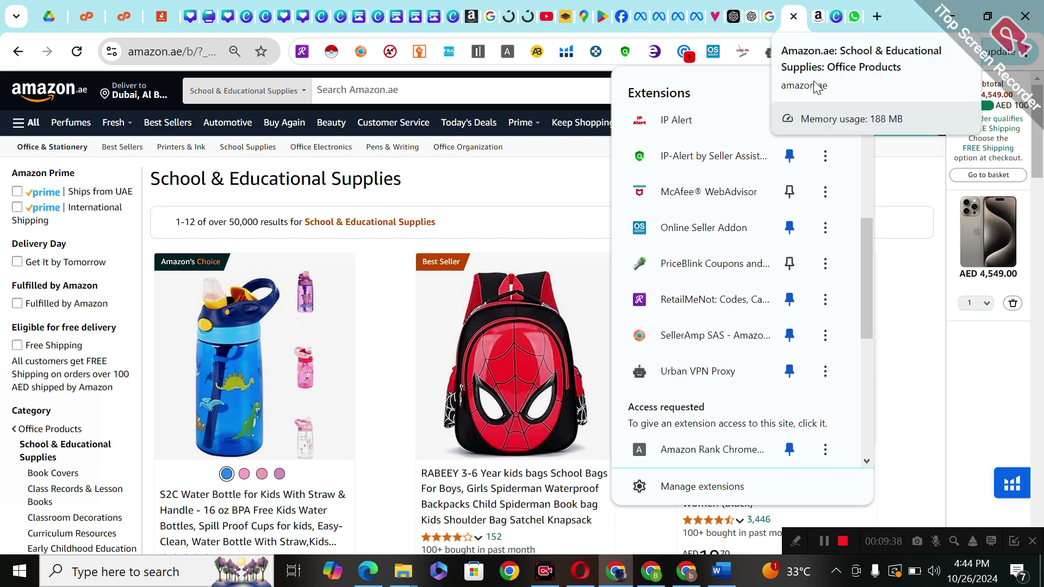
Step: Look through the rest of the installed extensions, then return to the Chrome window showing the IP Alert store page
drag(866, 254, 878, 317)
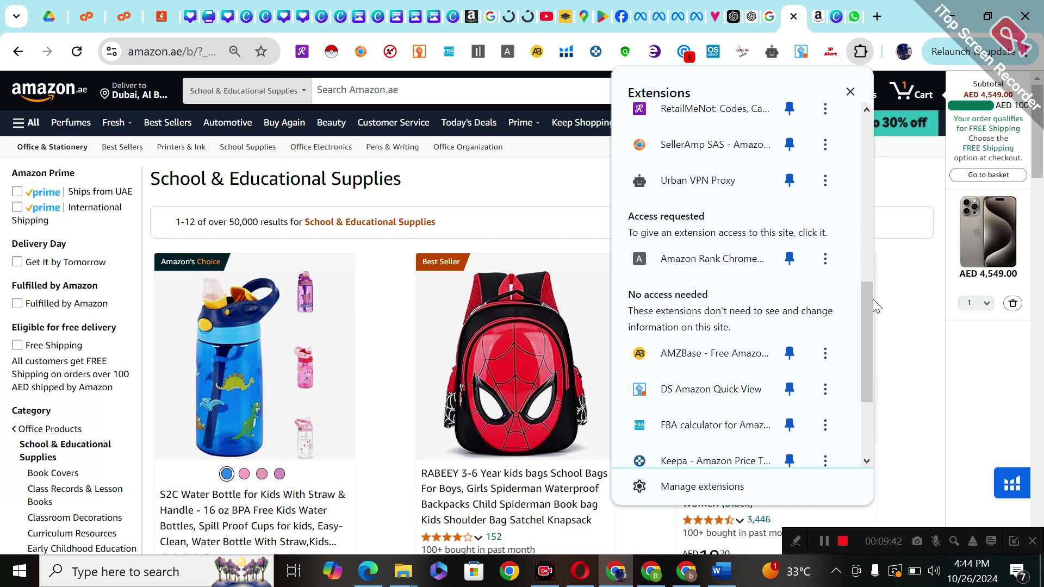
scroll(737, 317, down, 1)
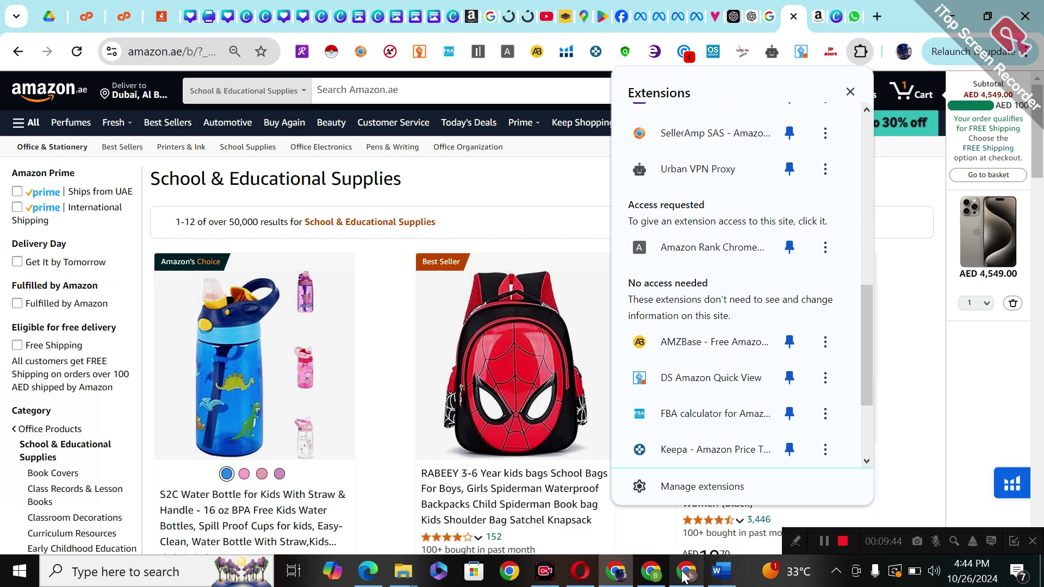
click(652, 573)
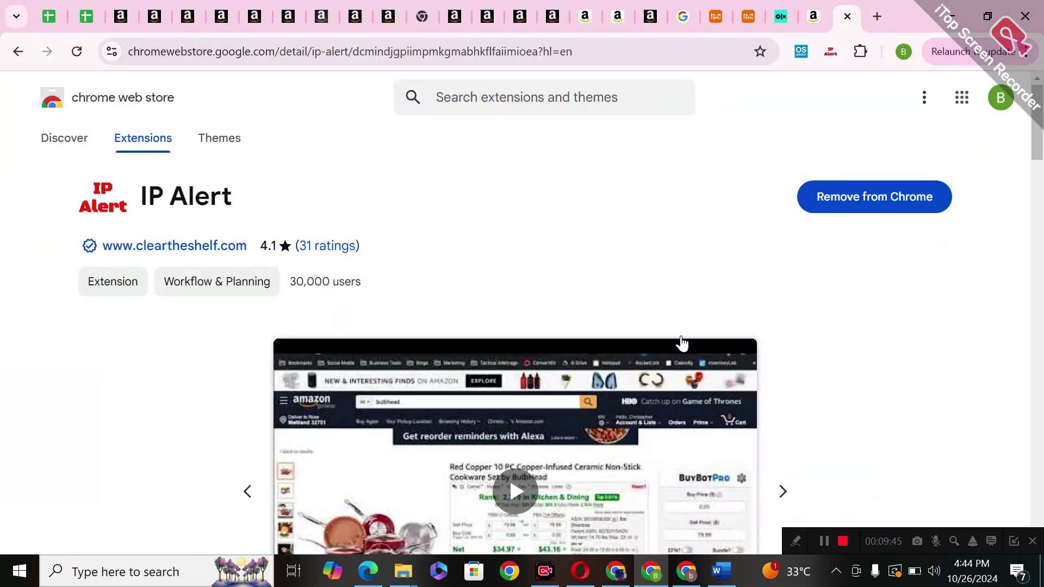
Step: Search Google for "fba revenue calculator extension" in the same tab
click(552, 47)
text(fb)
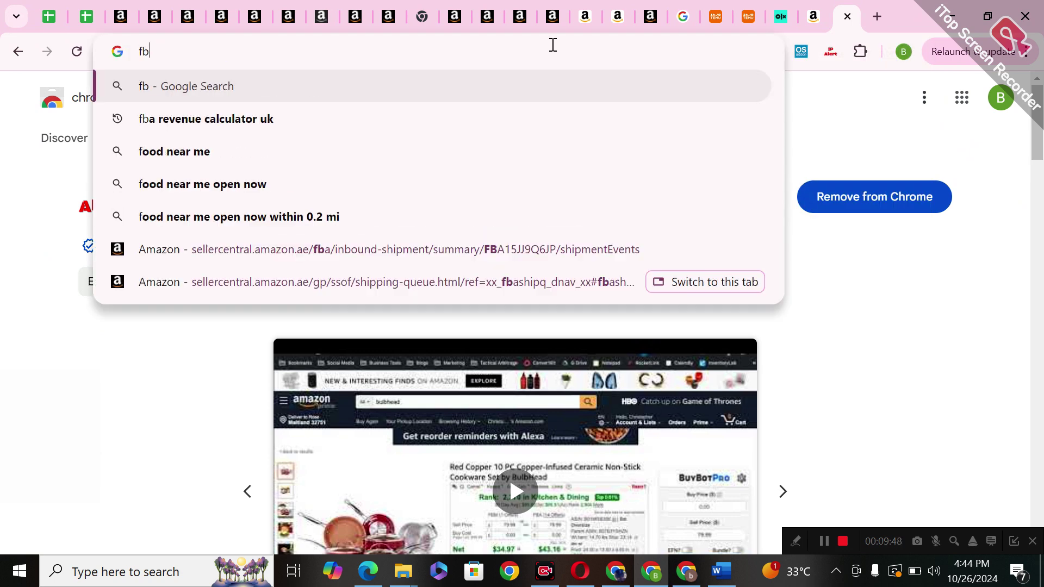
text(a revenur)
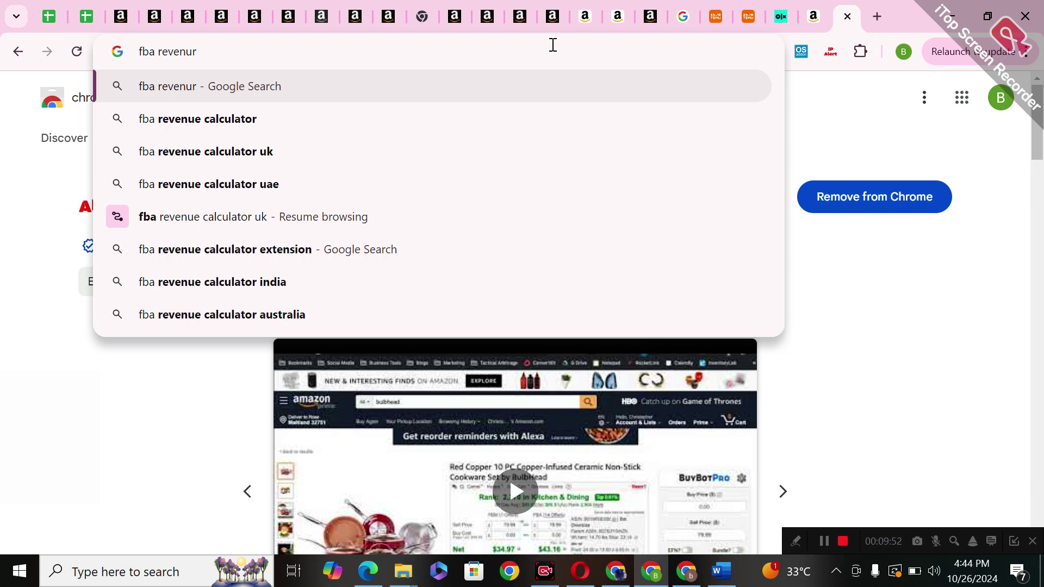
key(BackSpace)
text(e)
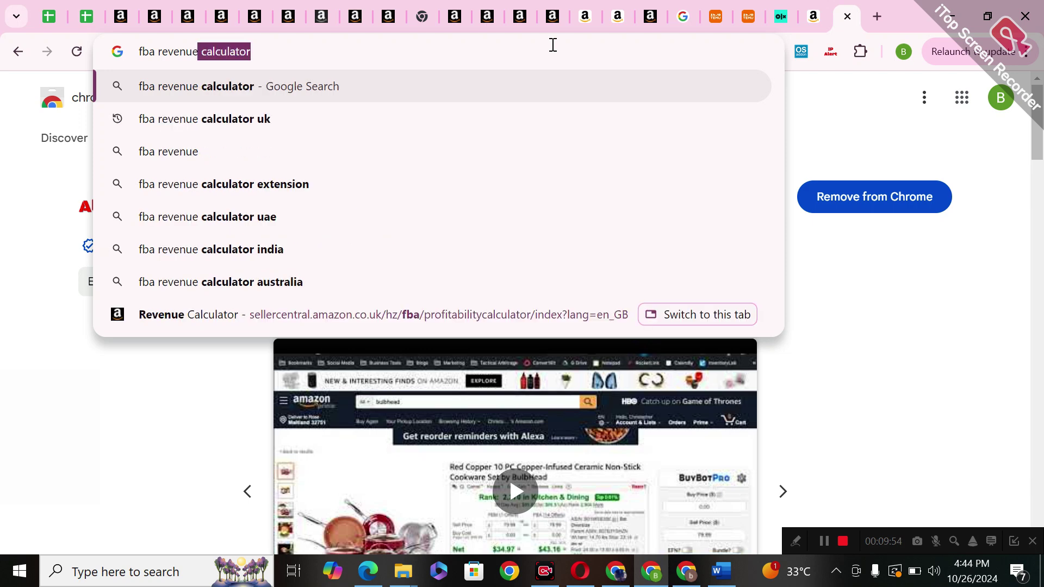
text( calcuato)
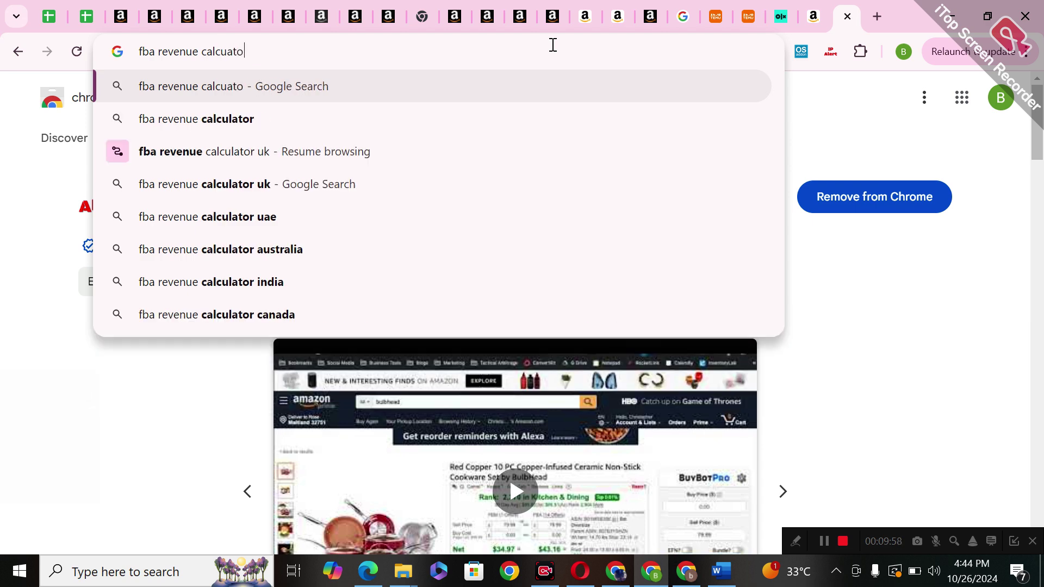
text(r ex)
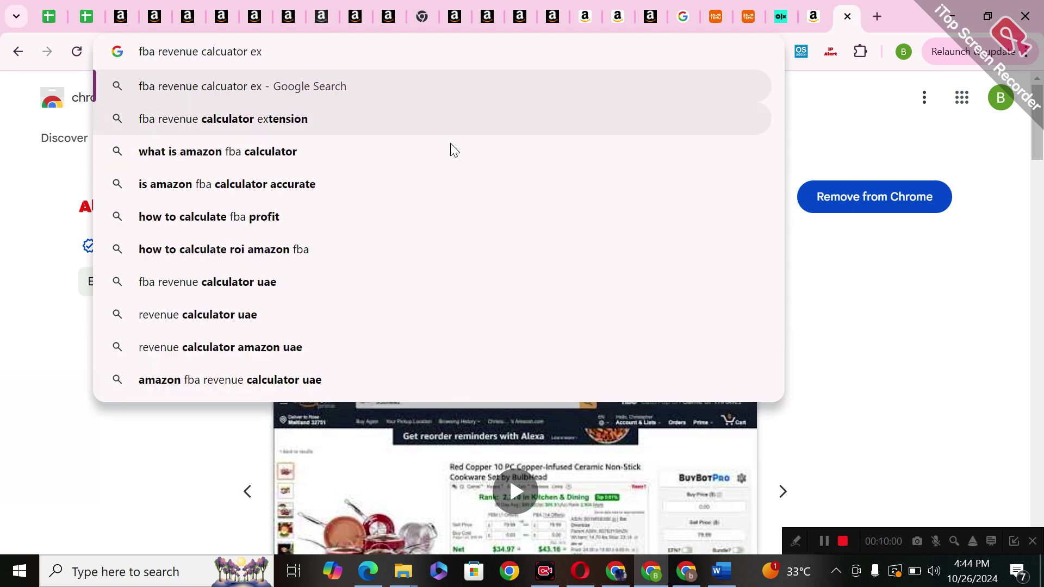
click(384, 121)
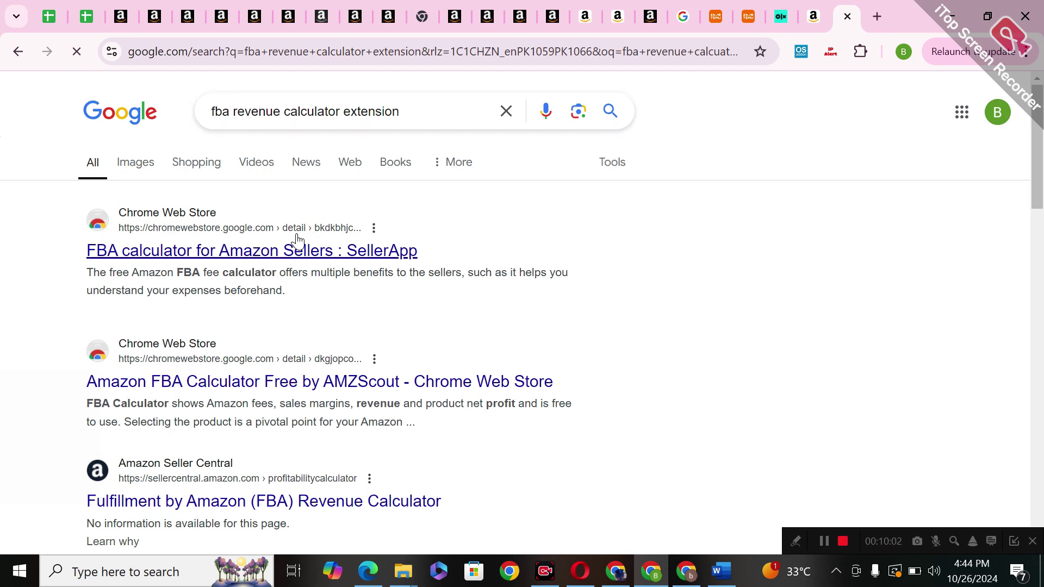
Step: Add the "FBA calculator for Amazon Sellers : SellerApp" extension to Chrome from its Chrome Web Store page
click(293, 260)
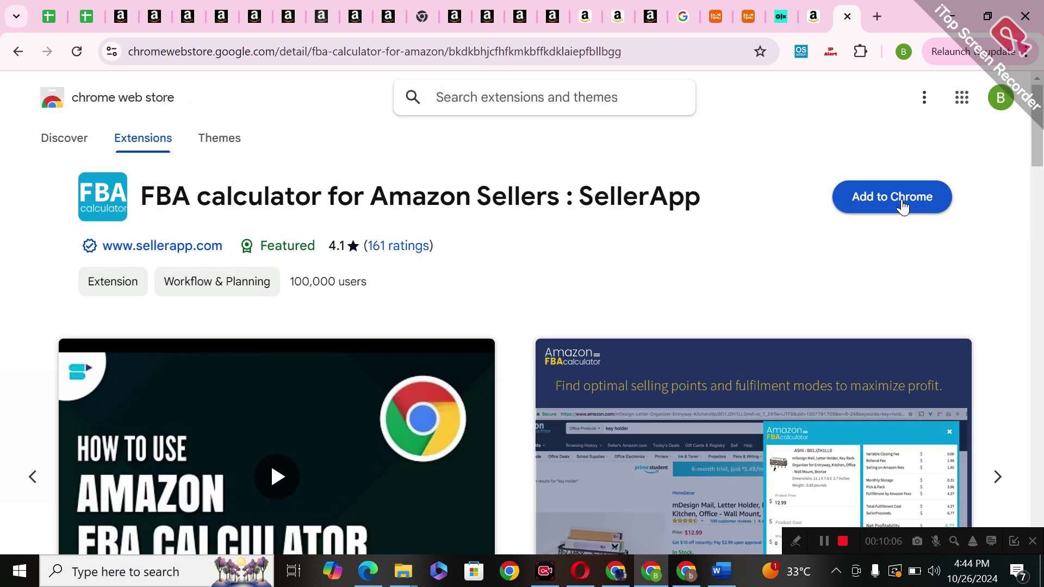
click(906, 206)
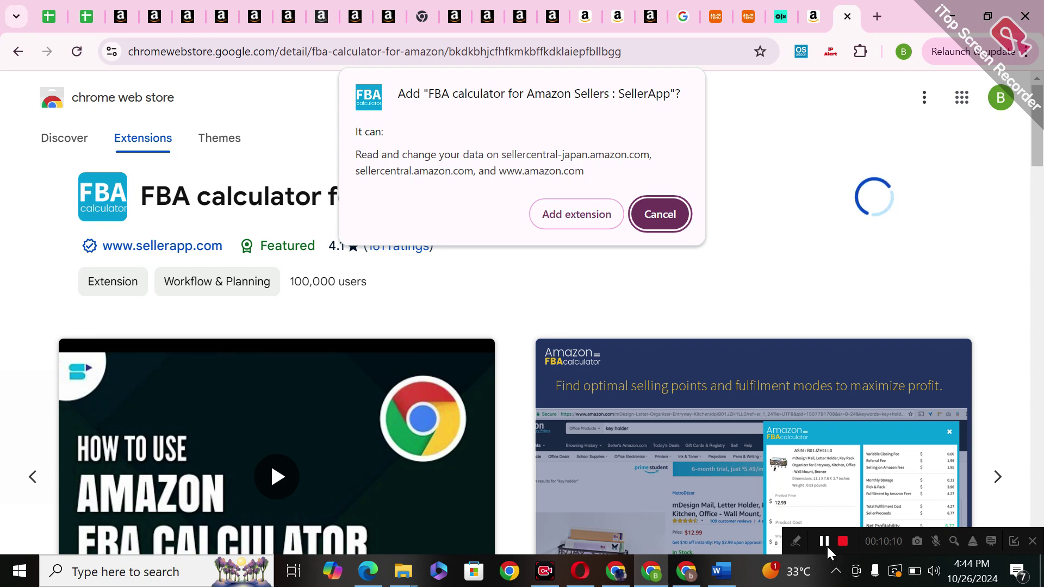
click(583, 220)
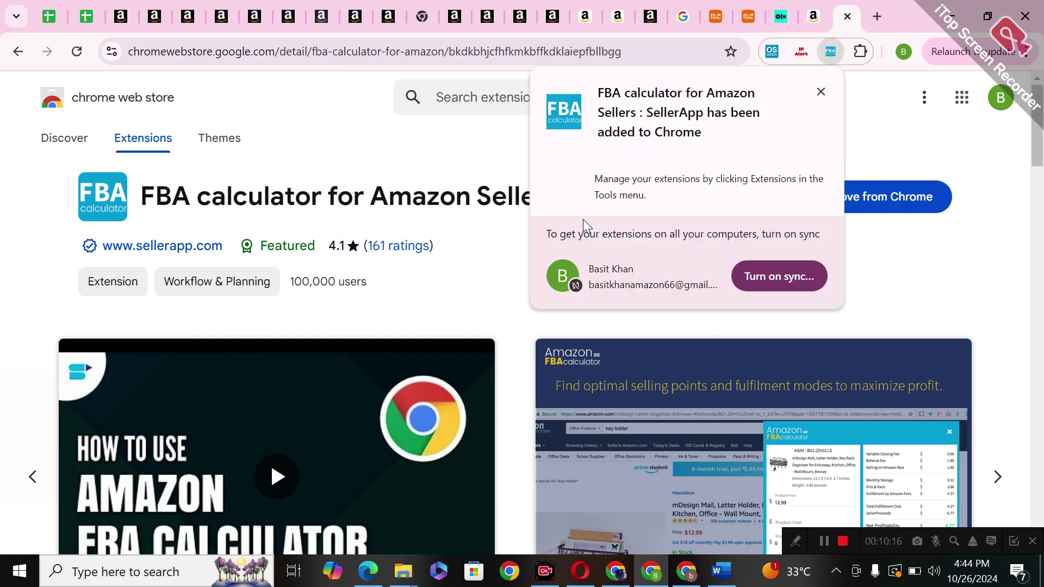
Step: Pin the FBA calculator for Amazon Sellers extension
click(833, 52)
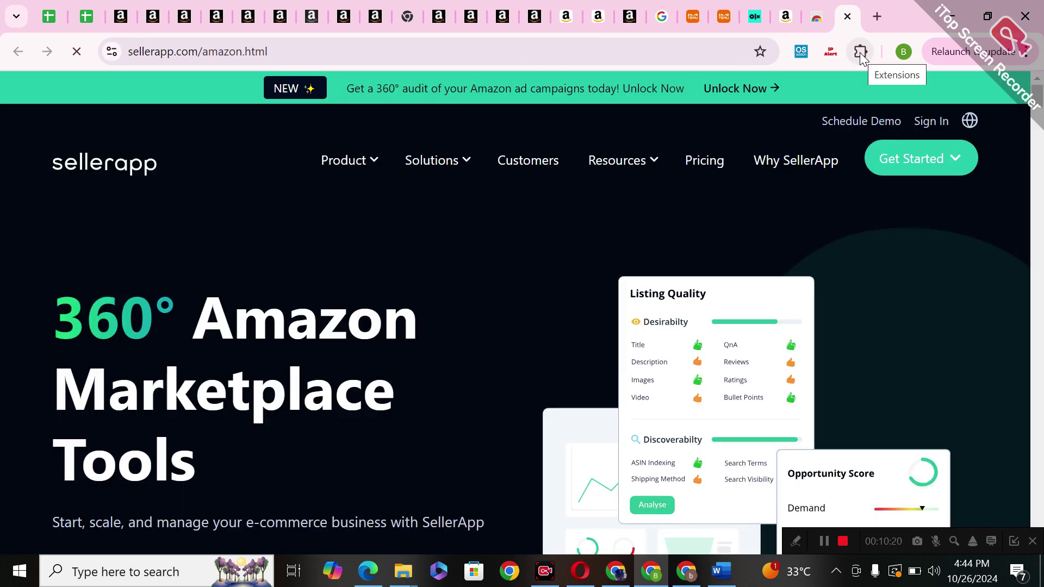
click(860, 52)
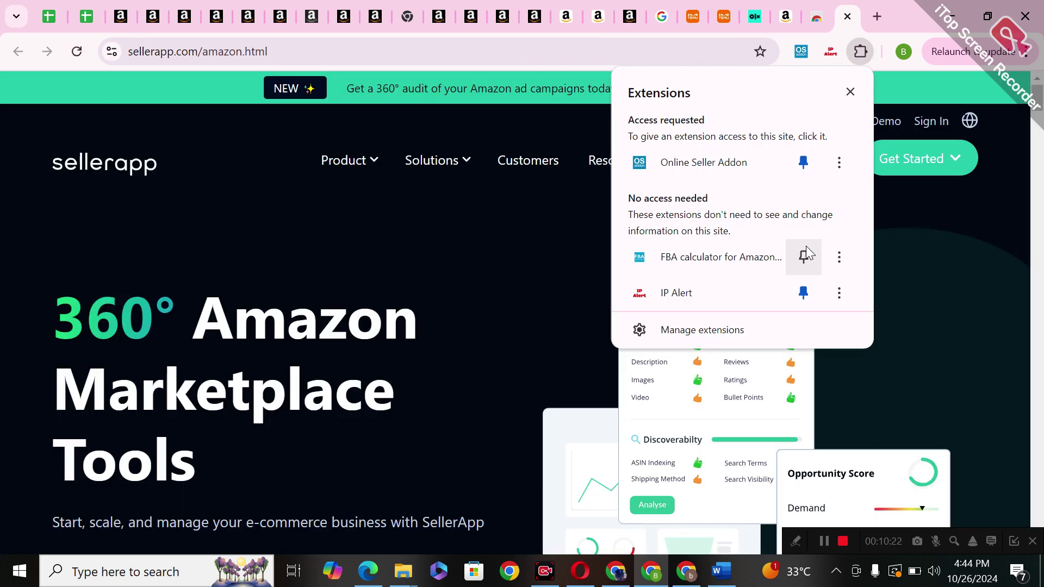
click(804, 254)
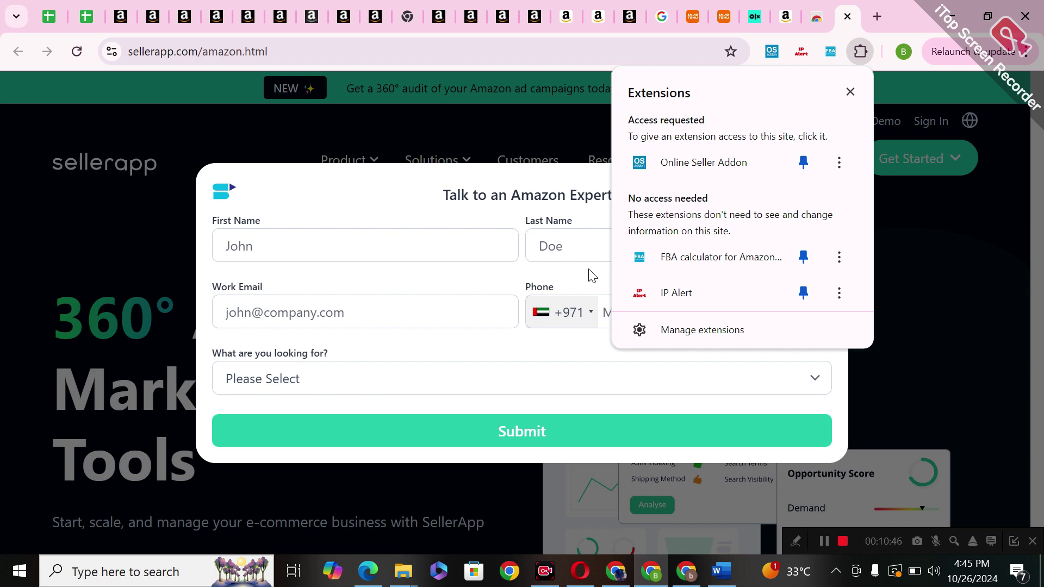
Step: Switch to the Chrome window showing amazon.ae and go to amazon.com in that tab
click(618, 574)
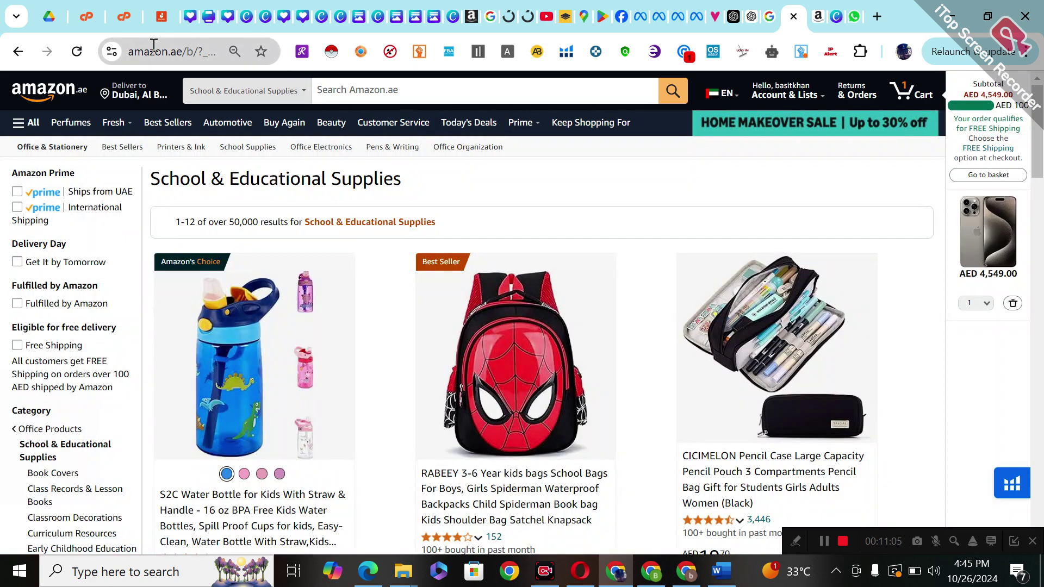
click(154, 46)
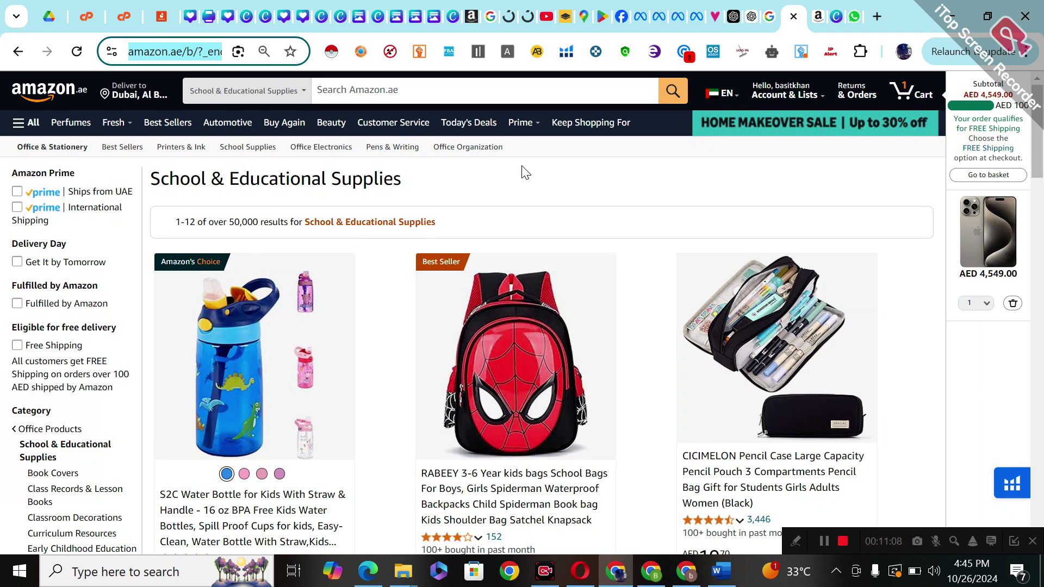
text(amaom)
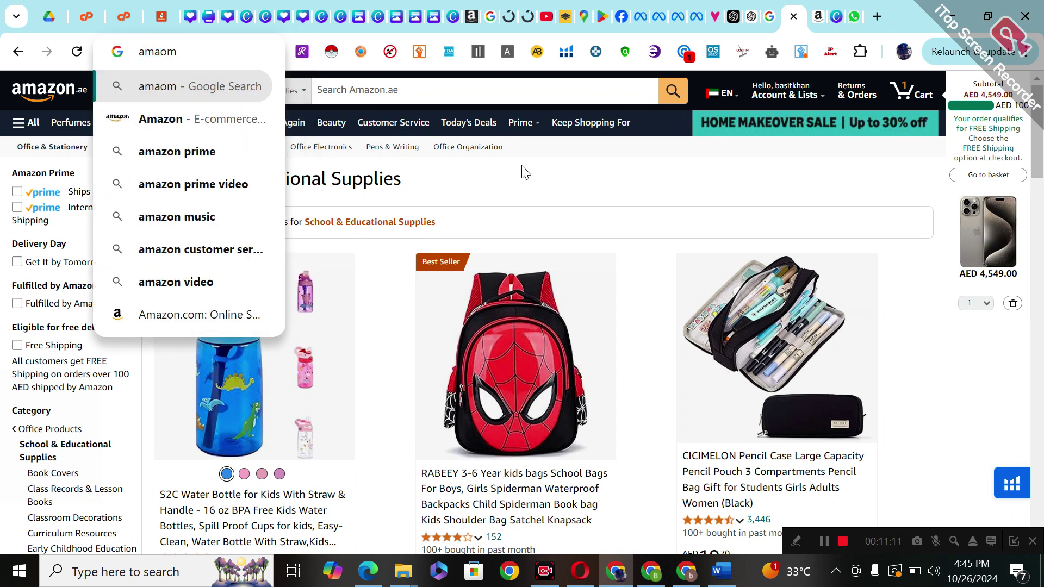
key(BackSpace)
text(n.co)
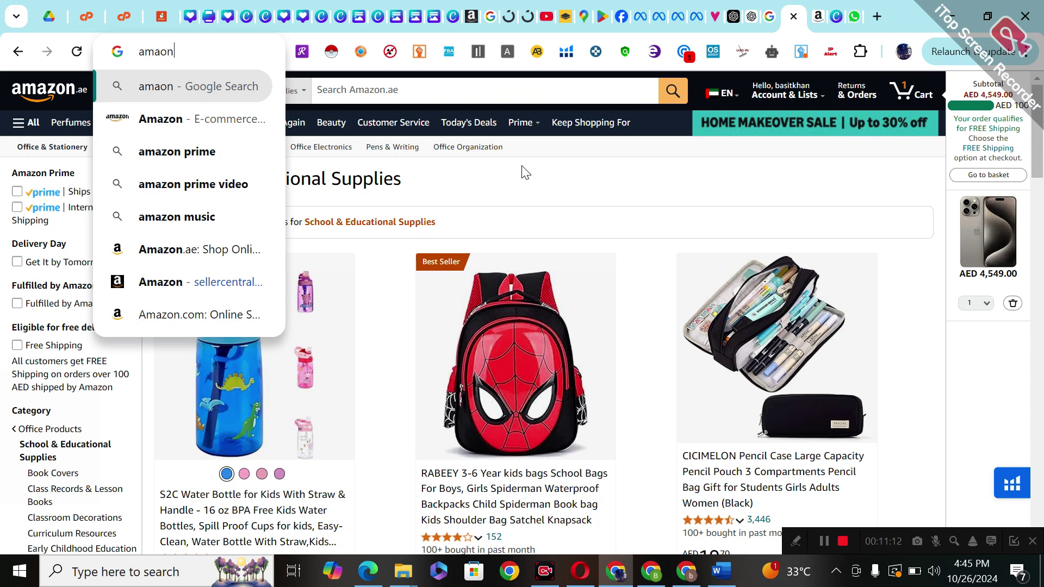
text(m)
key(Return)
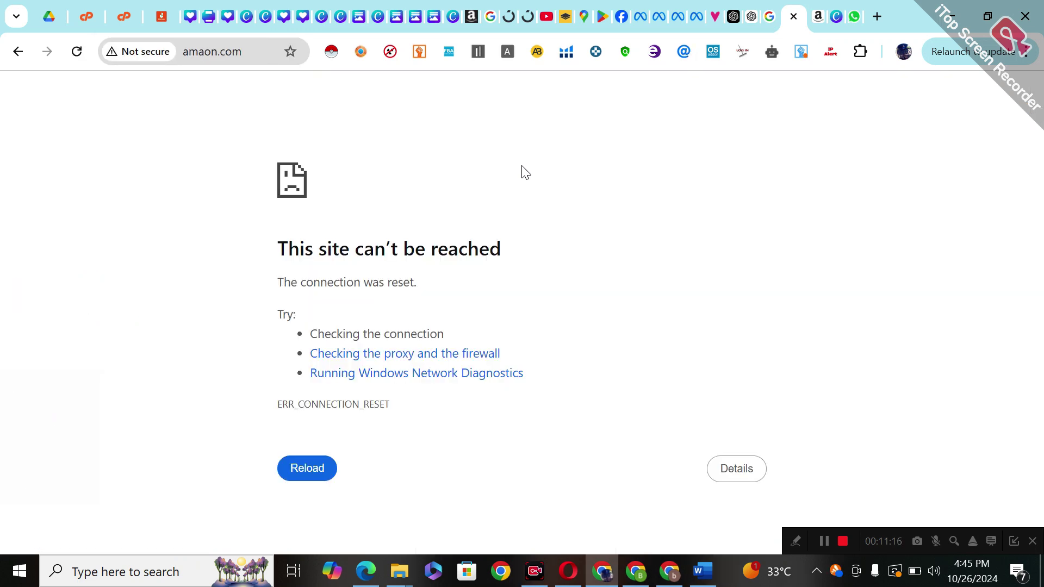
click(251, 48)
text(amazon.com)
key(Return)
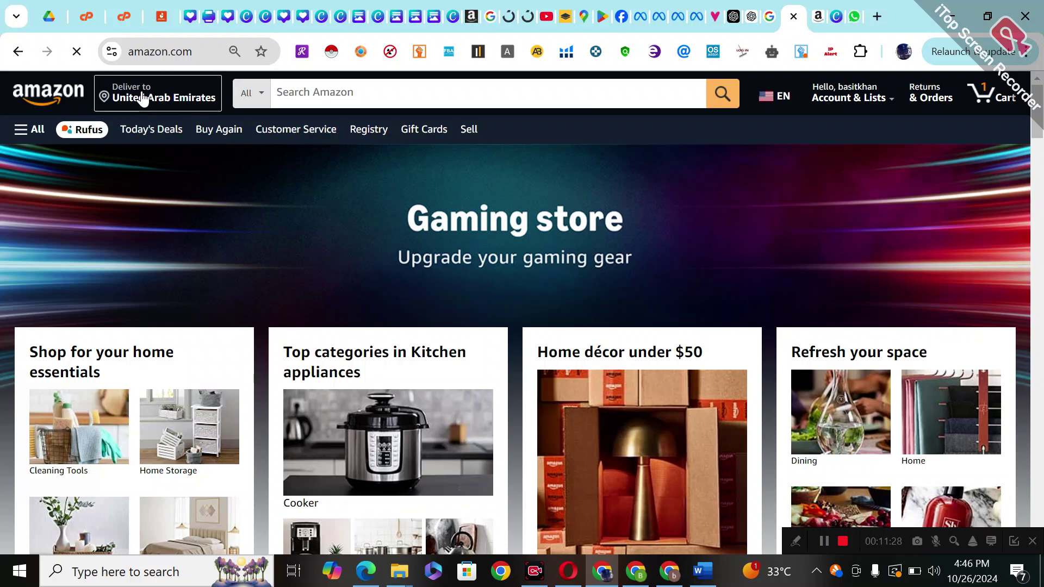
Step: View the delivery location options and close them unchanged, then open amazon.com in a new tab
click(145, 98)
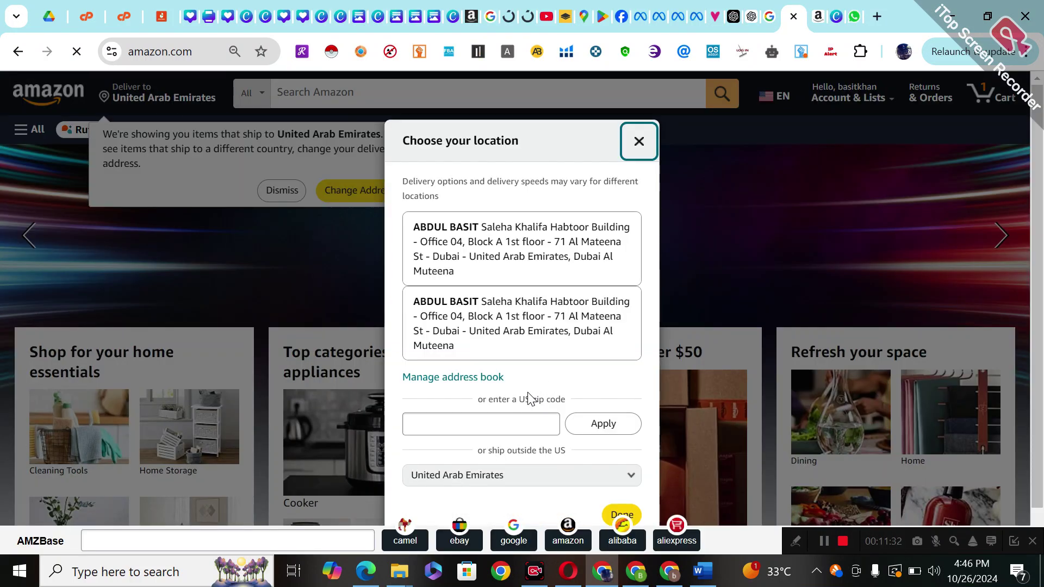
click(639, 141)
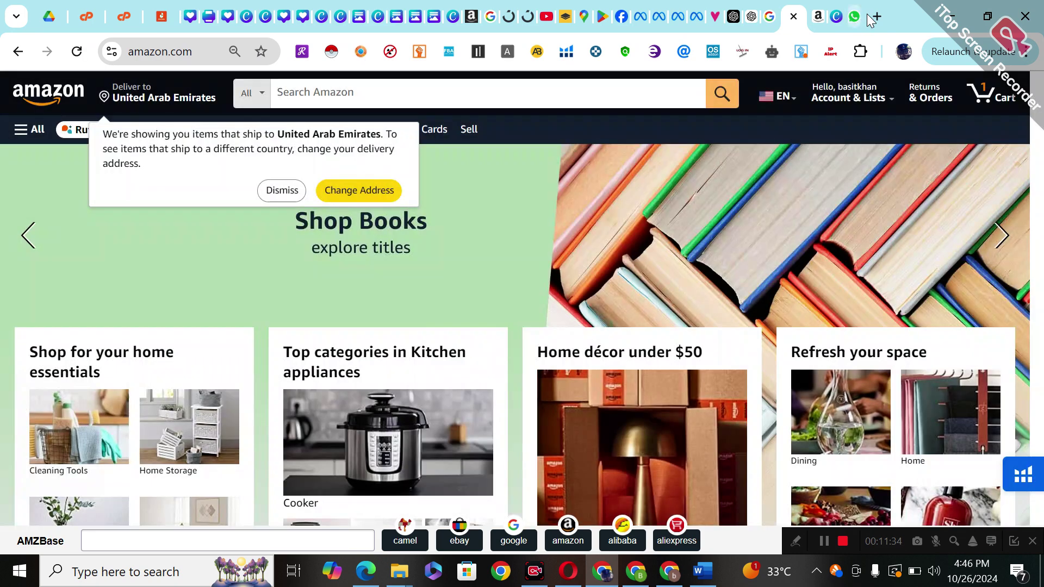
click(877, 17)
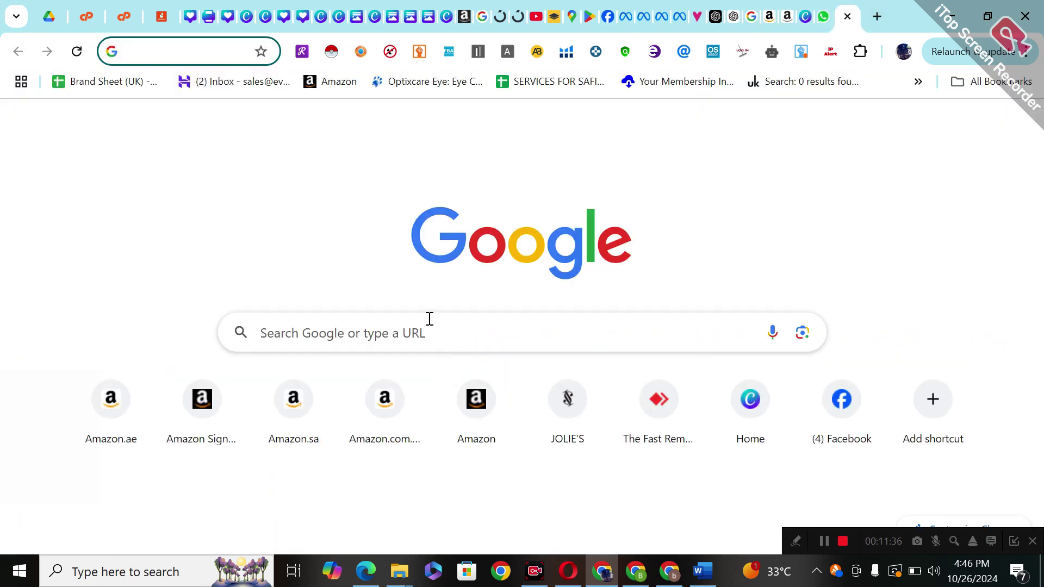
click(380, 433)
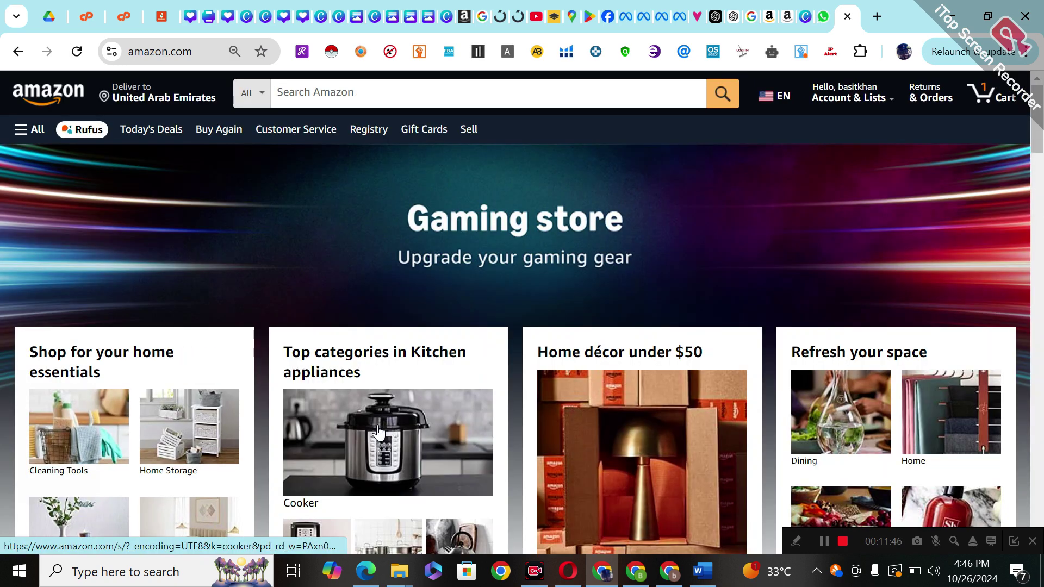
Step: Set the amazon.com delivery location to US zip code 10001
click(166, 96)
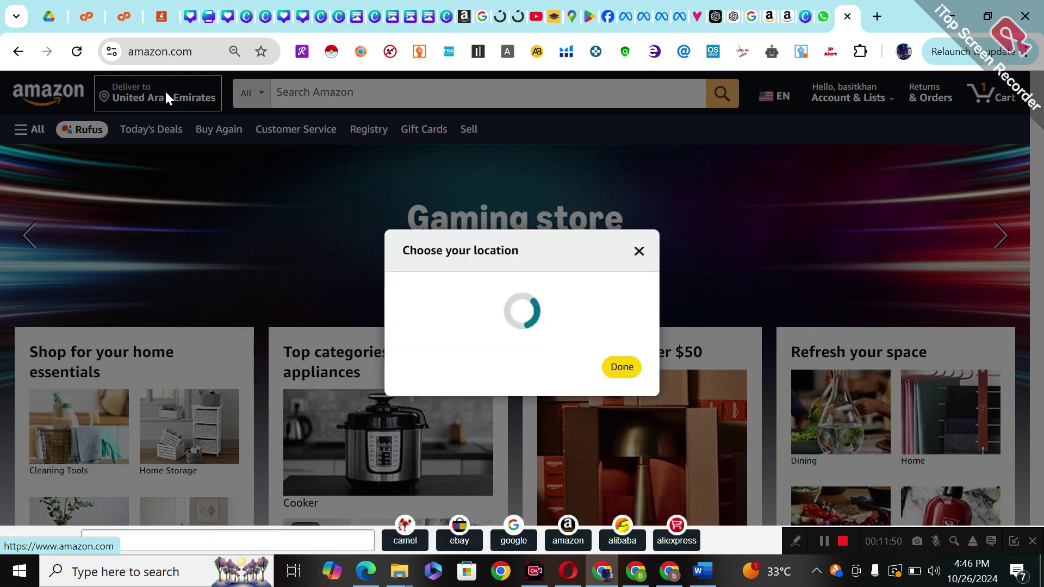
click(357, 244)
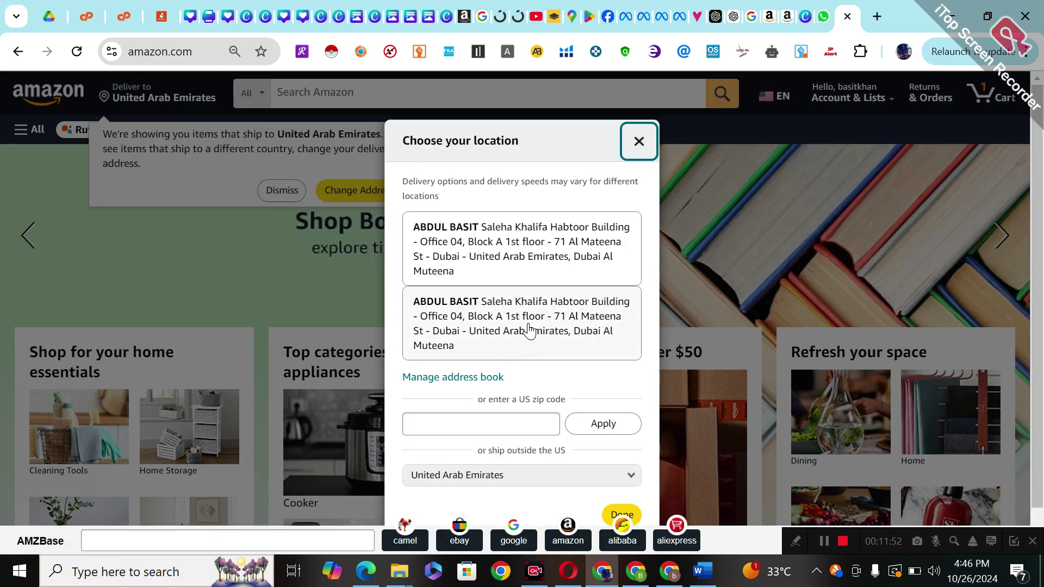
click(506, 424)
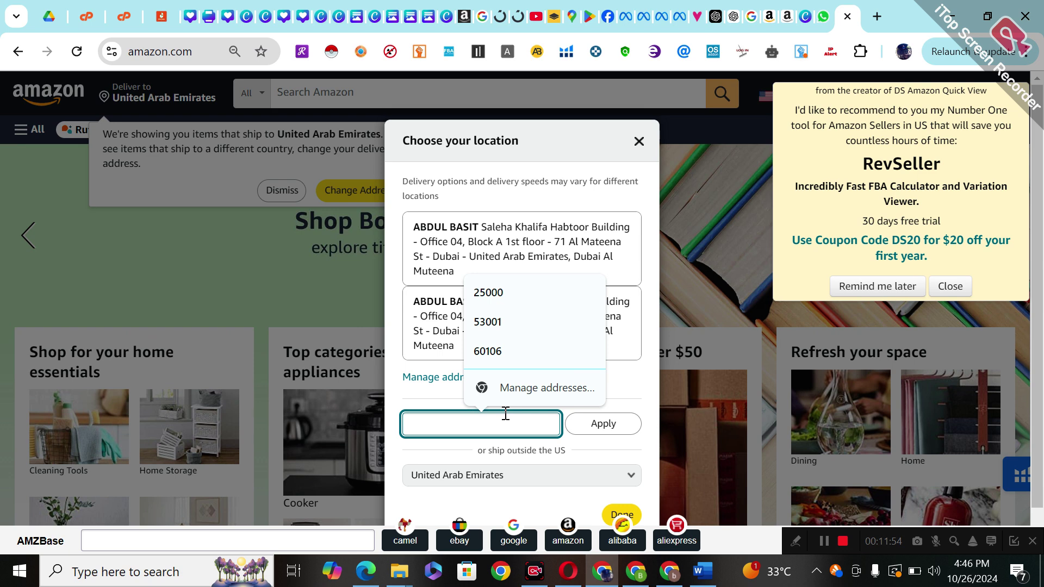
text(101)
key(BackSpace)
text(001)
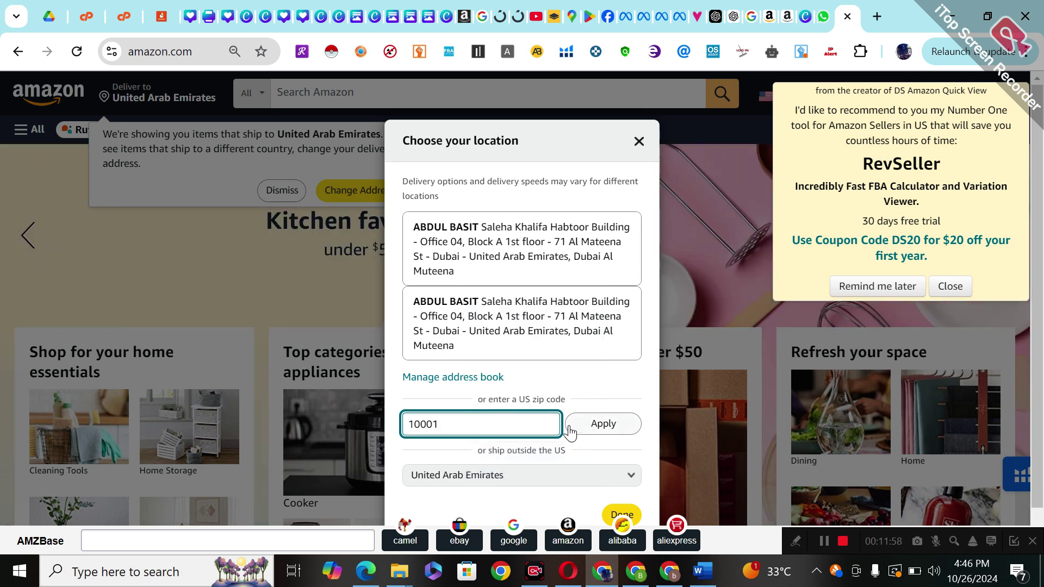
click(602, 424)
click(589, 390)
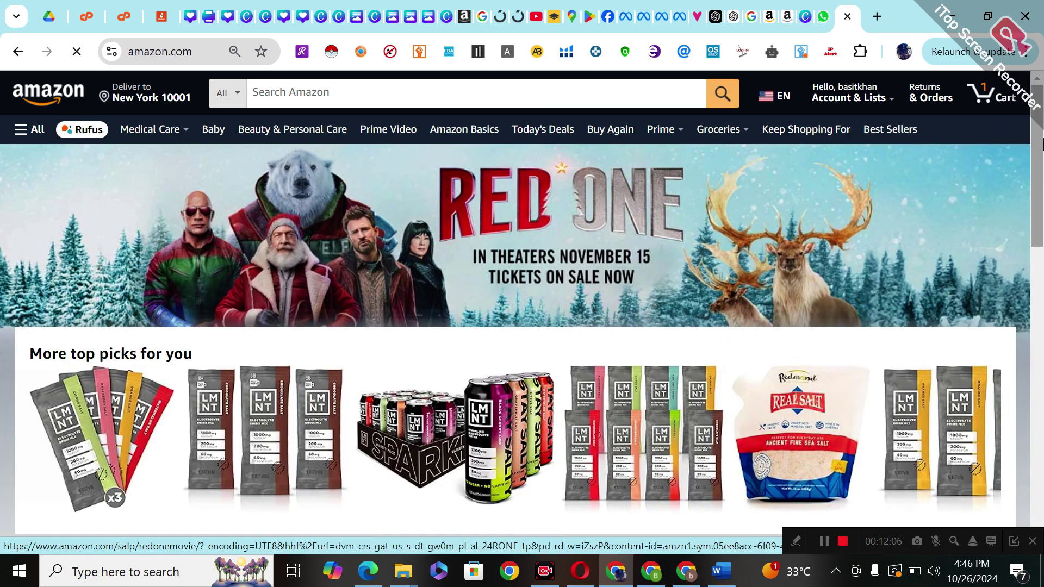
Step: Dismiss the RevSeller recommendation and look through the search departments on amazon.com
drag(1039, 215, 1036, 142)
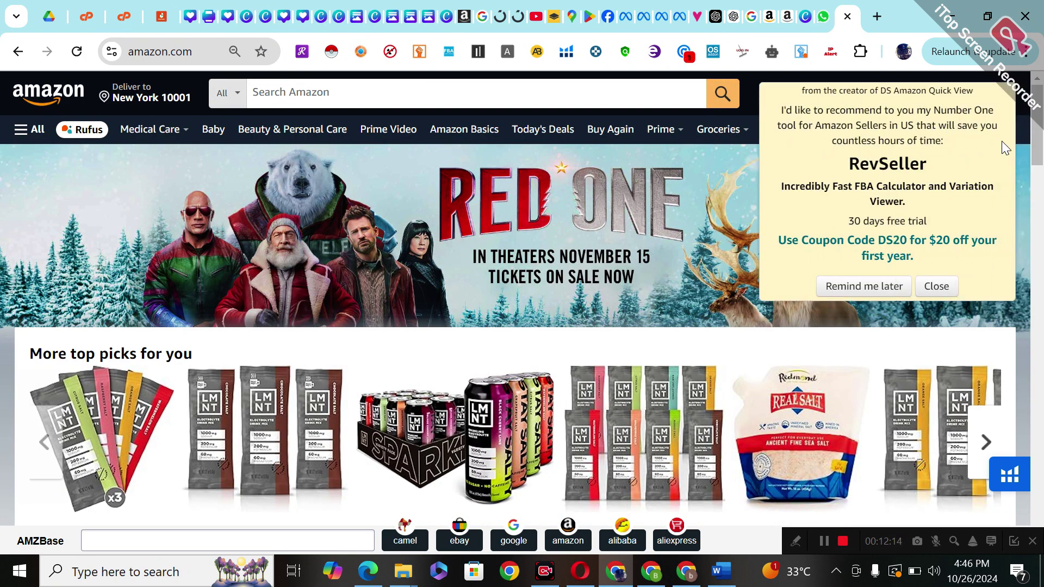
click(936, 288)
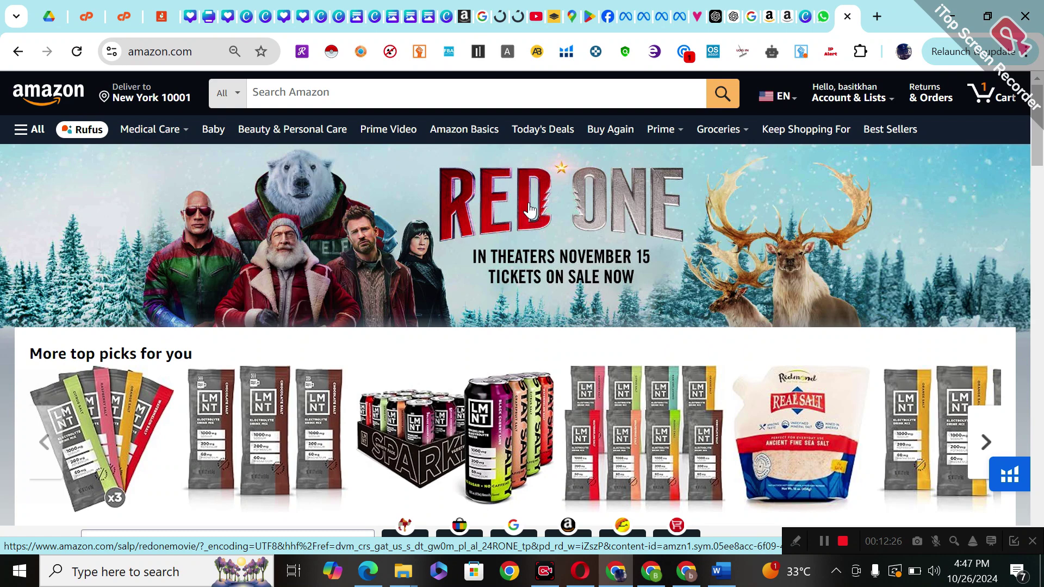
click(238, 95)
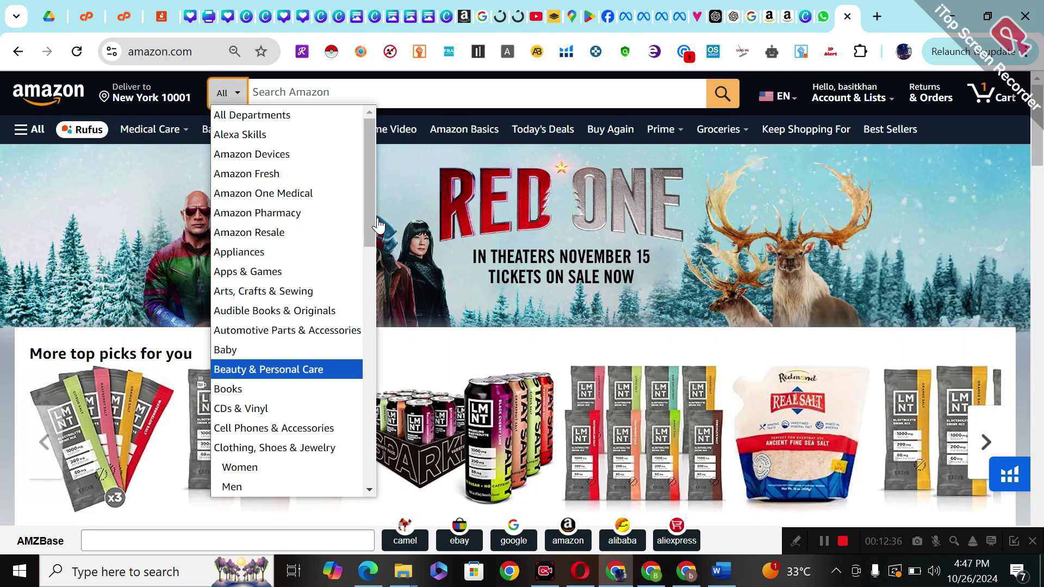
drag(376, 220, 574, 530)
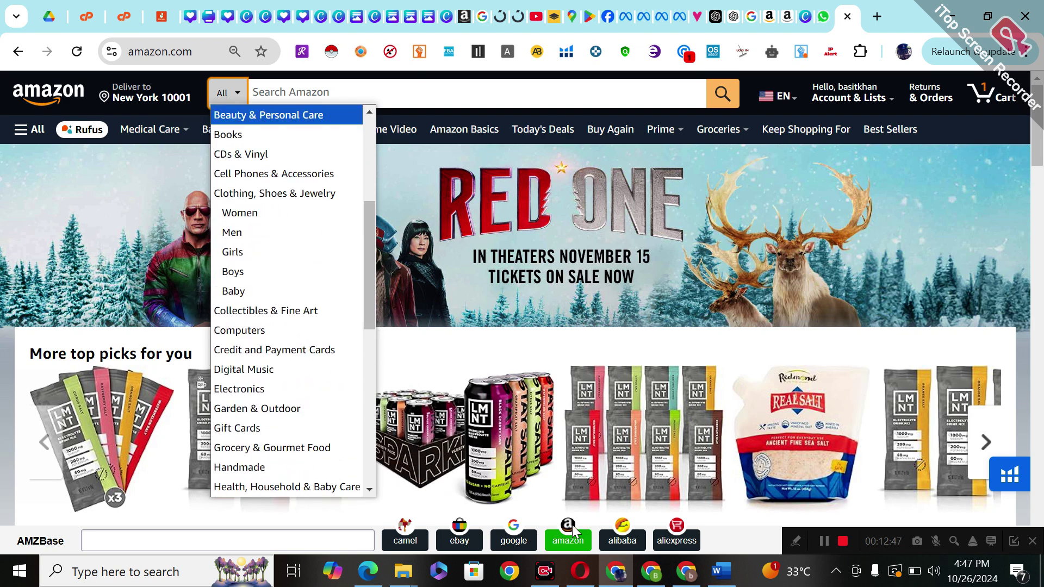
Step: Switch to the Word document and add the line "Product criteria for USA" below the marketplace list, with a horizontal rule above and below it
click(721, 571)
click(497, 362)
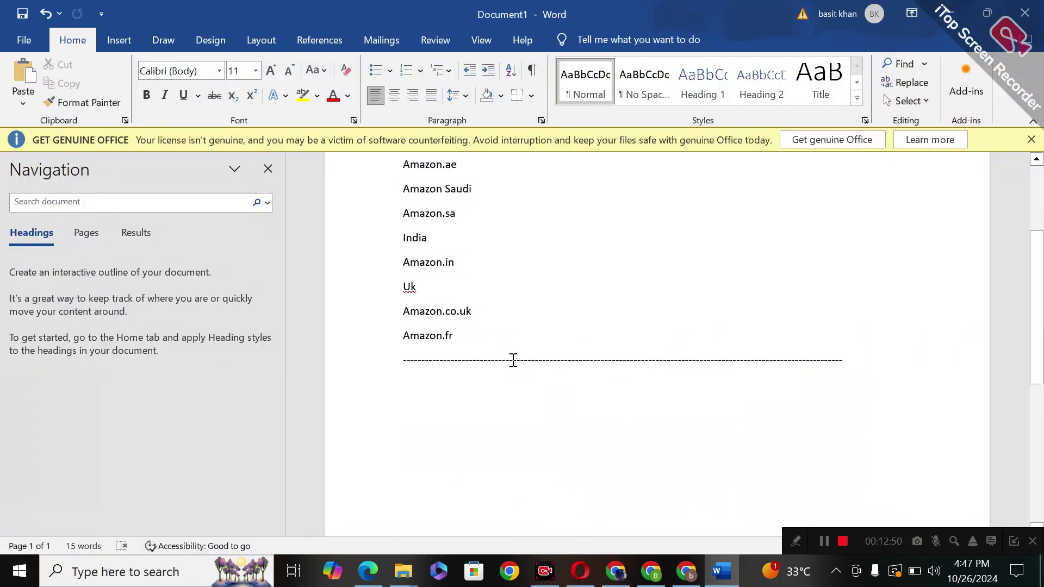
key(Return)
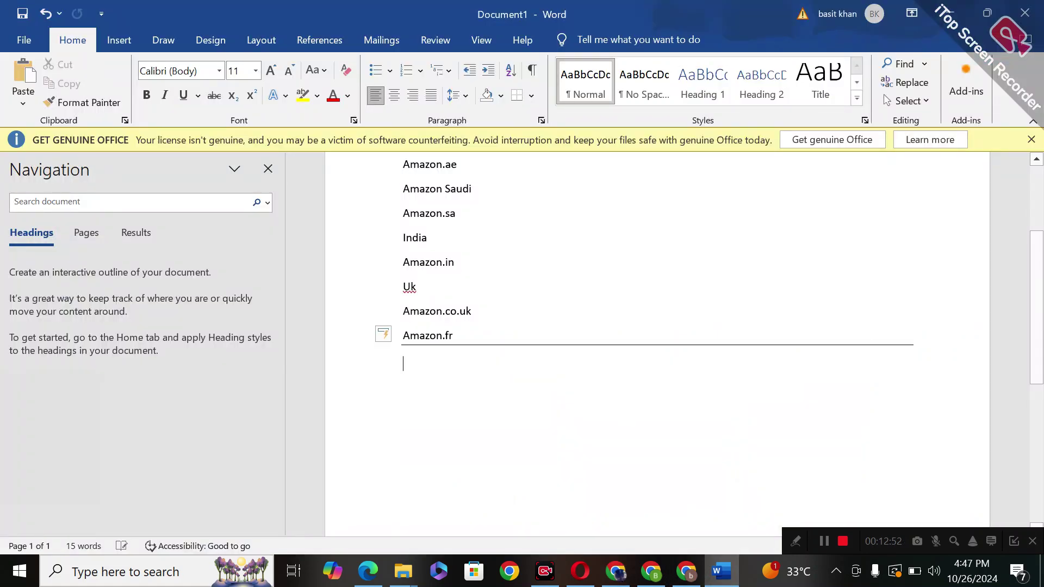
text(pr)
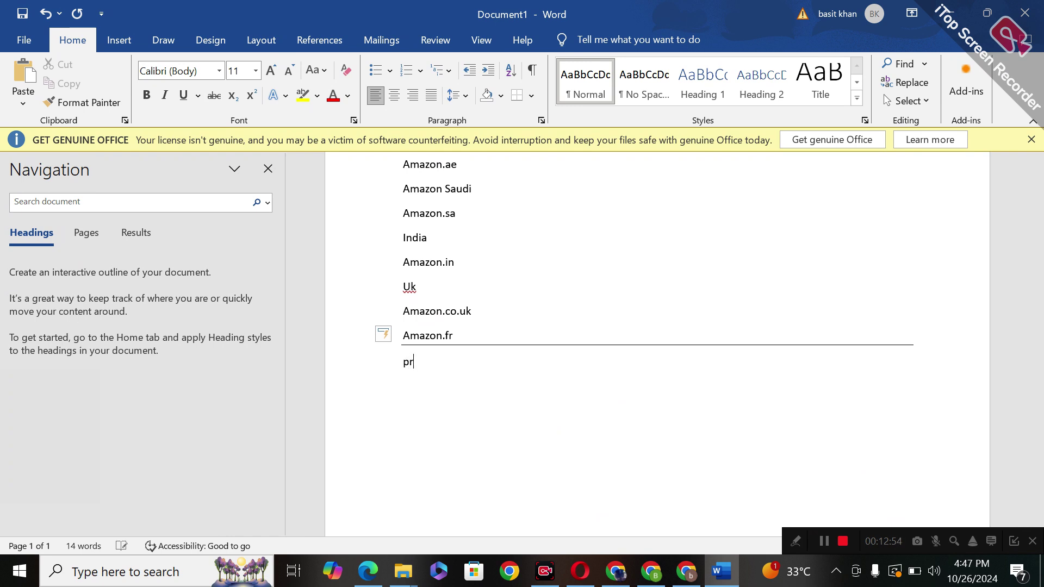
text(oduct criteria for)
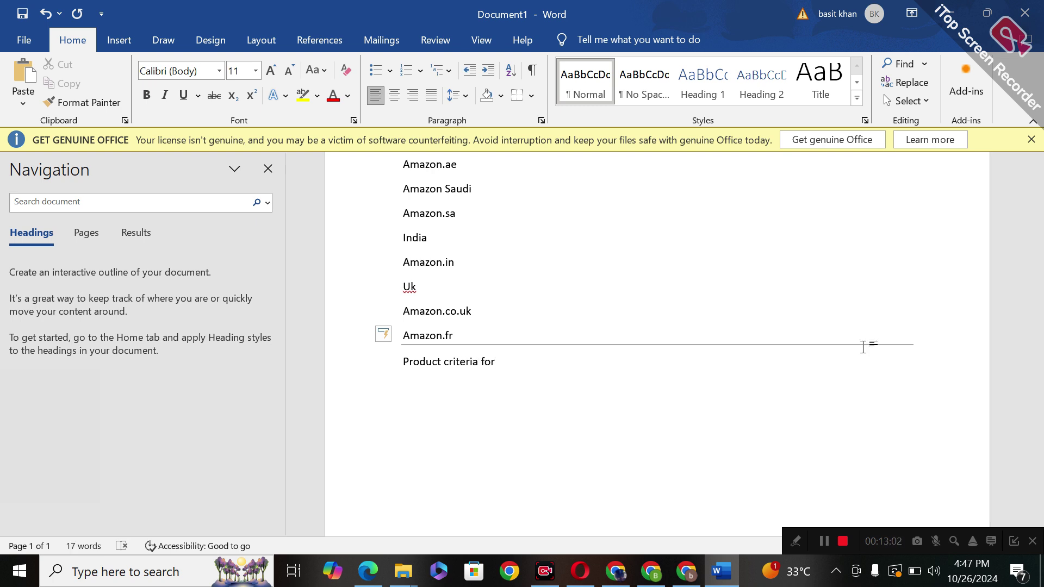
text( USA)
key(Return)
text(---------------------)
key(Return)
Step: Start a numbered list under the heading with "Bsr 10,000-50,000\70,000" as the first item and "Fba seller-" beginning the second
text(1. )
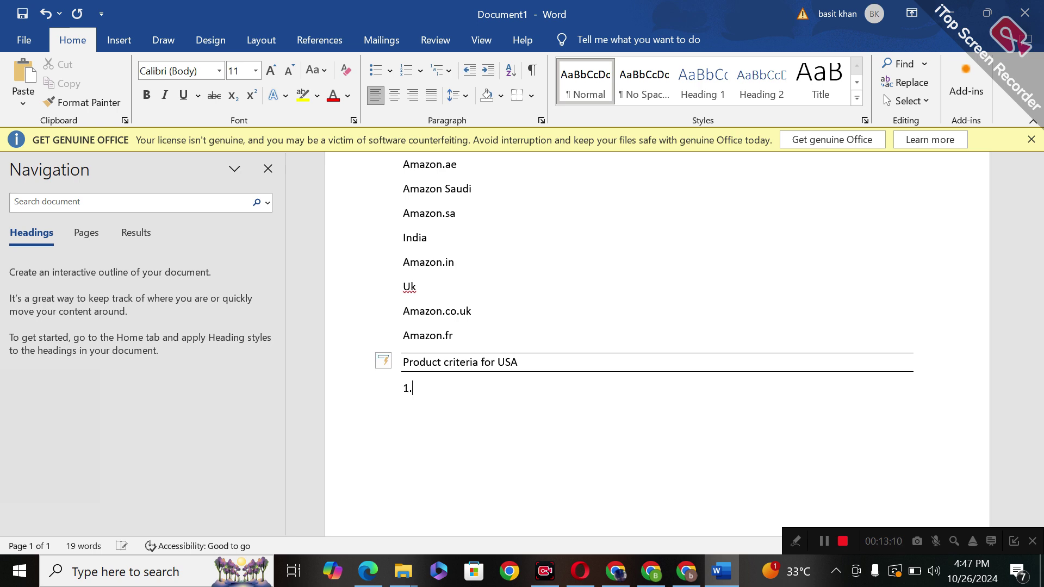
text(Bsr)
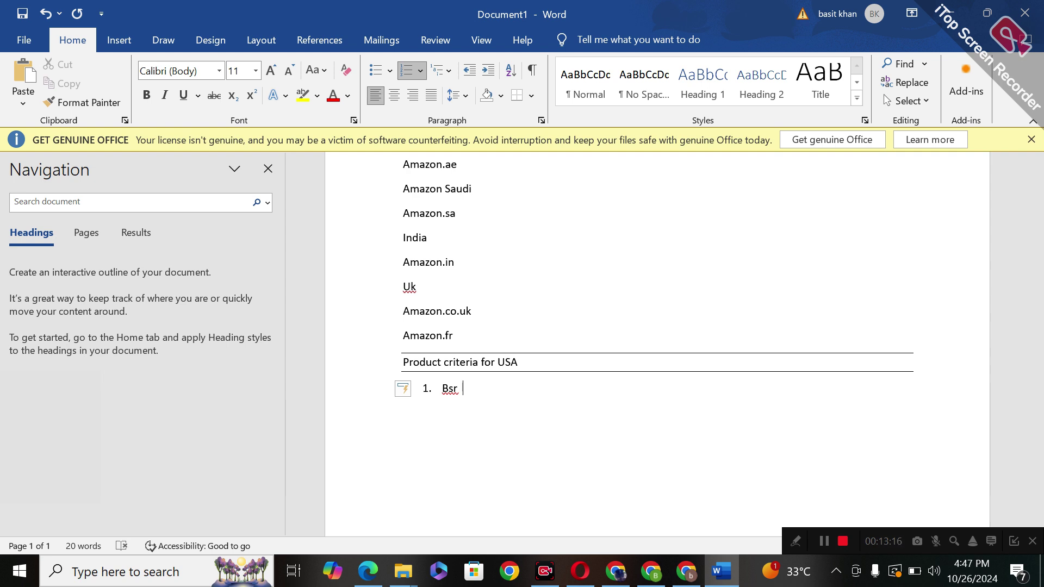
text( 10,000-50,000)
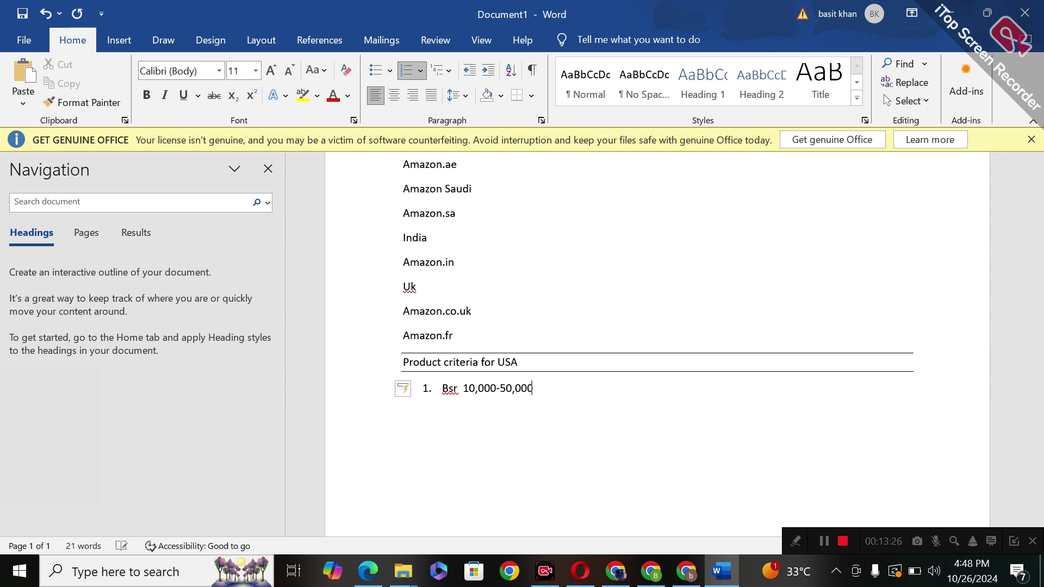
text(\70,)
text(000)
key(Return)
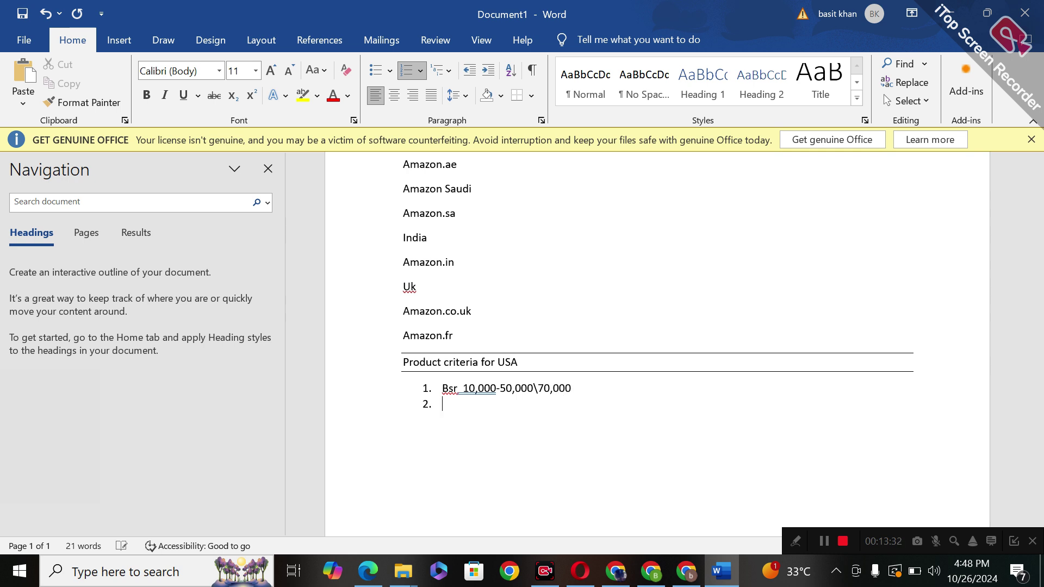
text(Fba seller-)
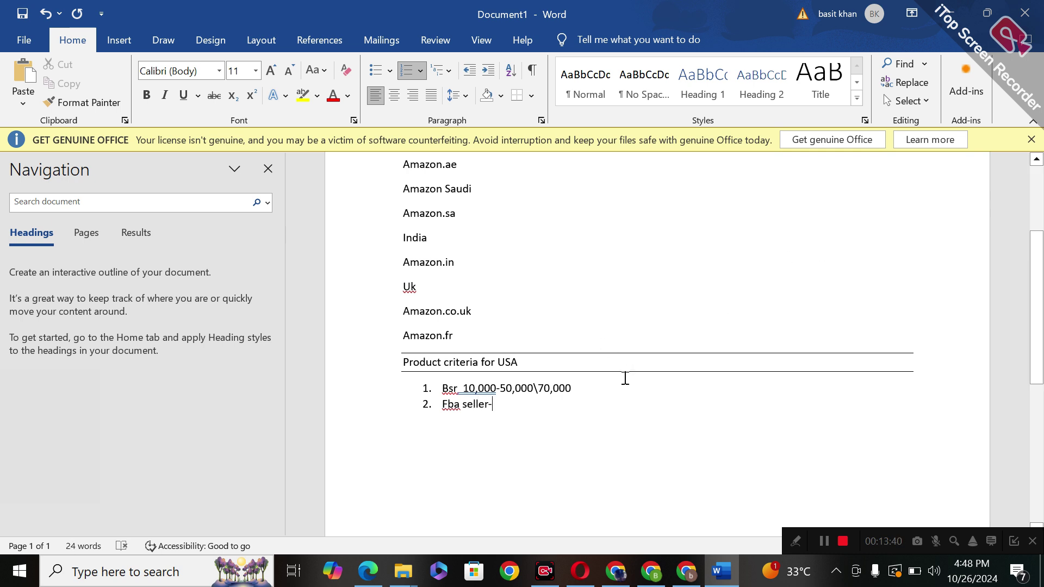
Step: Add the side note "fba----- a..warehouse" on the Amazon.sa line
click(668, 243)
click(464, 212)
text(f)
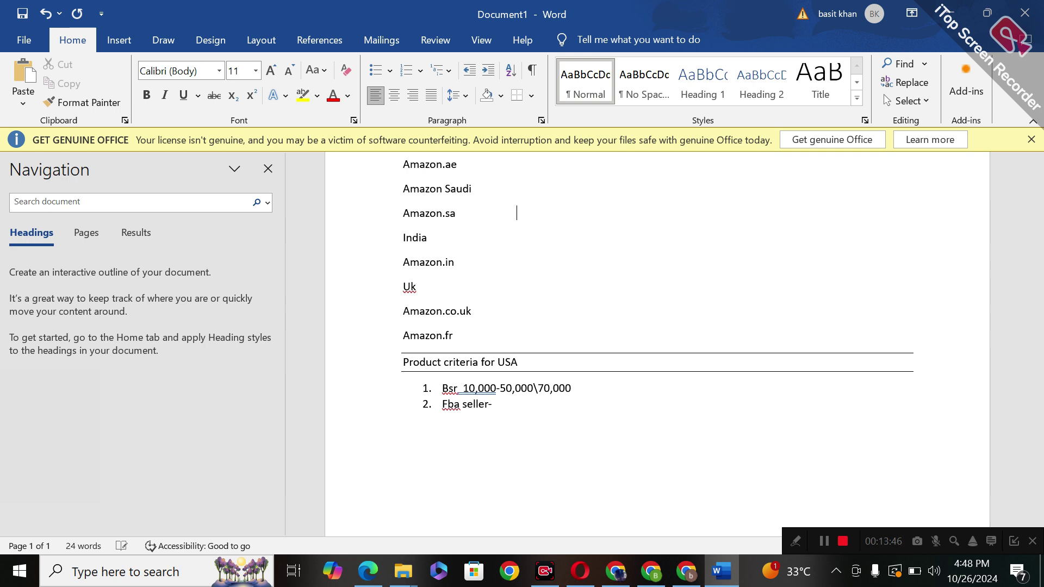
text(ba----- a..warehouse)
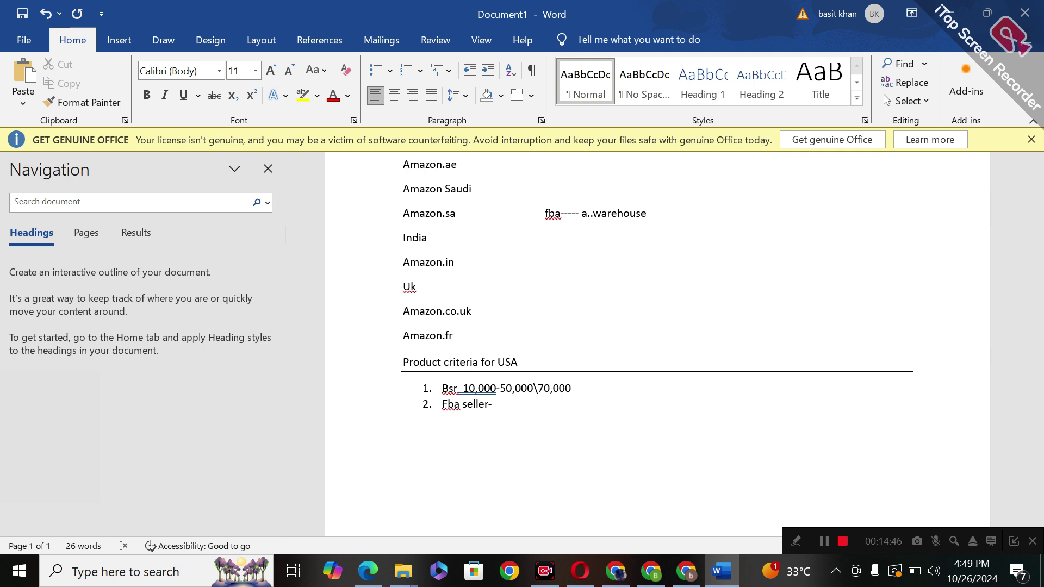
key(Return)
text(fbm)
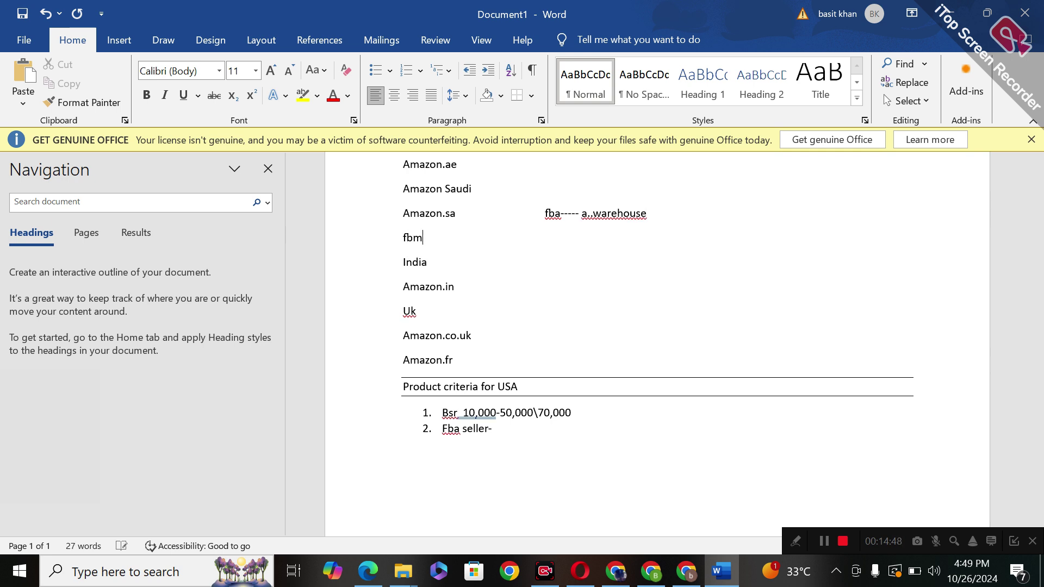
key(BackSpace)
key(BackSpace)
key(BackSpace)
key(BackSpace)
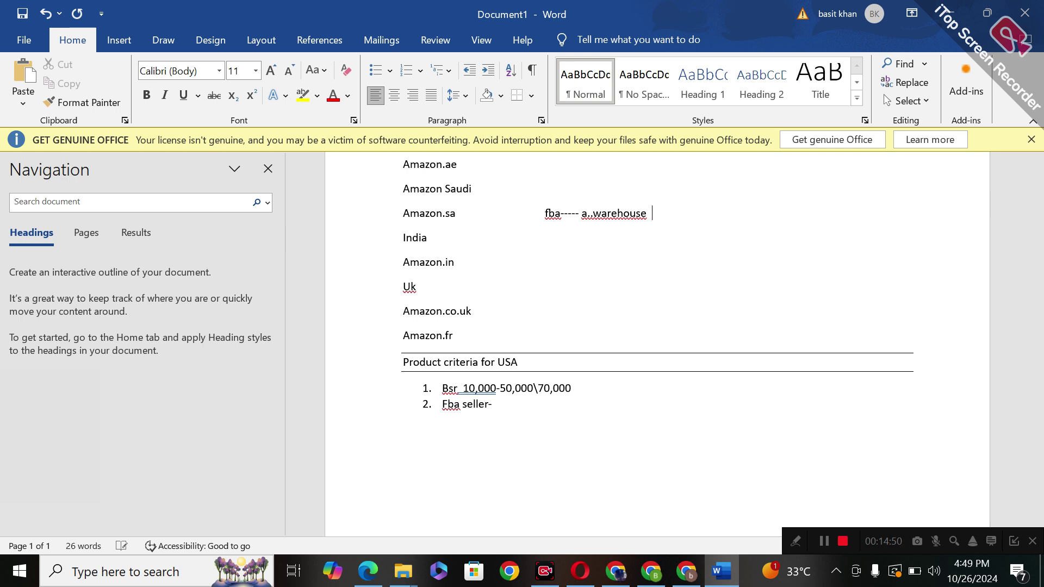
Step: Add the note "Fbm...." on a new line indented under the fba note
key(Return)
key(Tab)
key(Tab)
key(Tab)
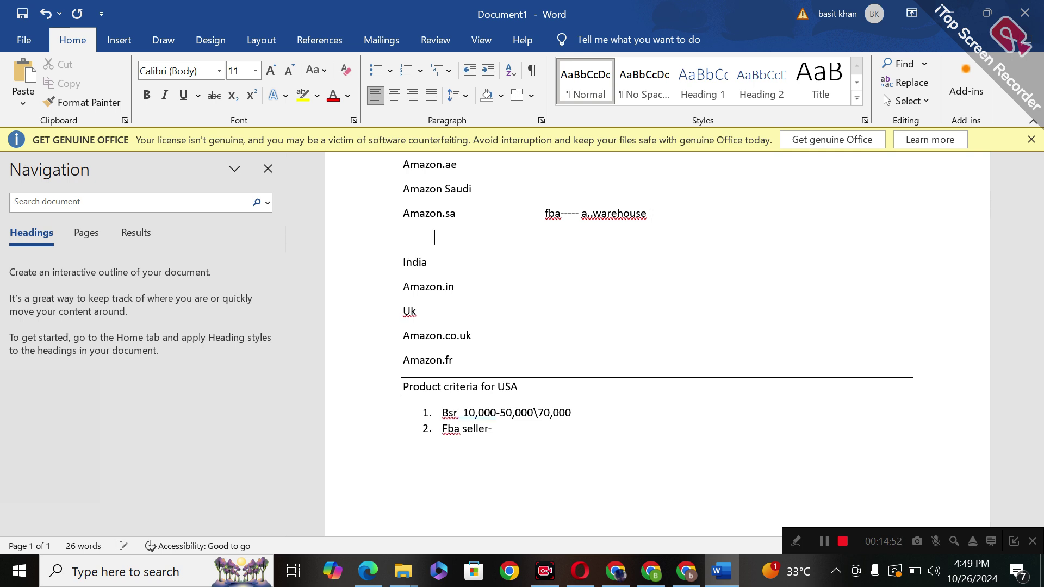
key(Tab)
text(Fbm....)
Step: Complete the "Fba seller-" item with "min 4 .... Max 27" and start a third list item
click(503, 417)
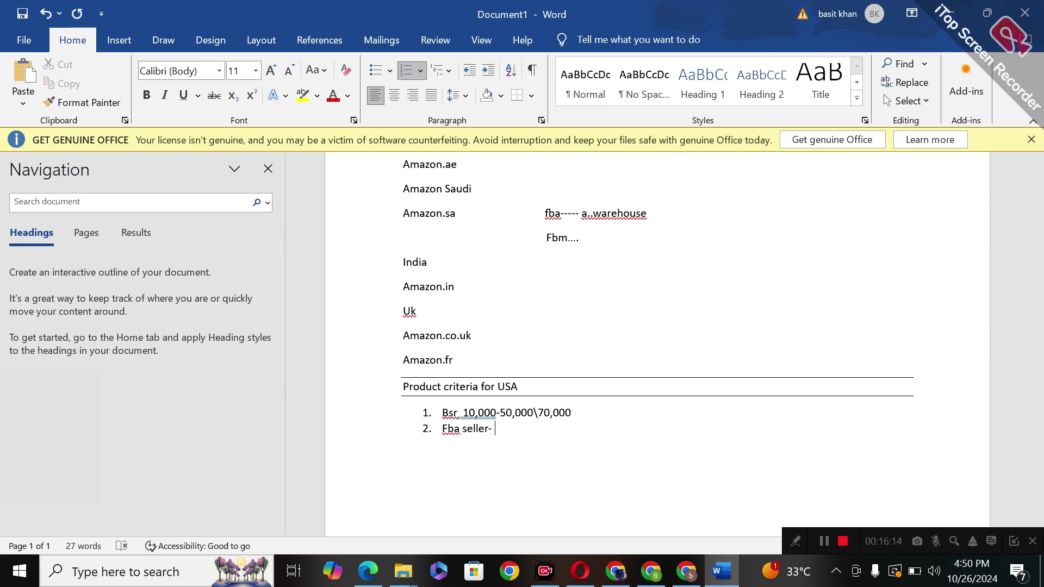
text(min 4 .... Max 27)
key(Return)
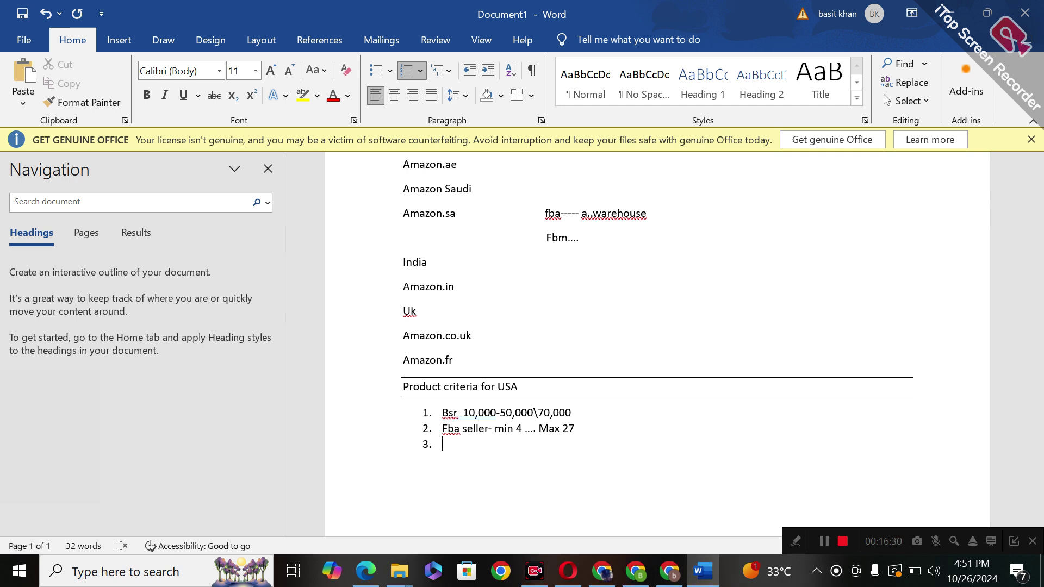
Step: Write the third criterion as "Rating.. 4.5\5 90% 10%" and start a fourth list item
text(ra)
text(ting)
text(..)
text( 4.5)
text(\)
text(5)
text(  80)
key(BackSpace)
key(BackSpace)
text(90%)
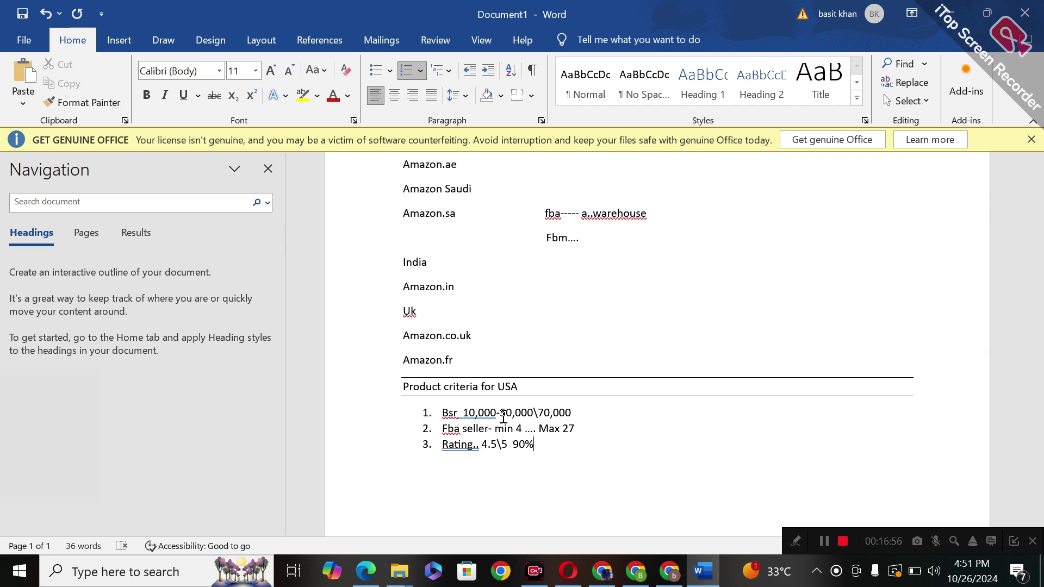
text(    10%)
key(Return)
Step: Write the fourth criterion as "Hezmat... chemical\electrical\ knives\ machine\food item" and start a fifth list item
text(hezma)
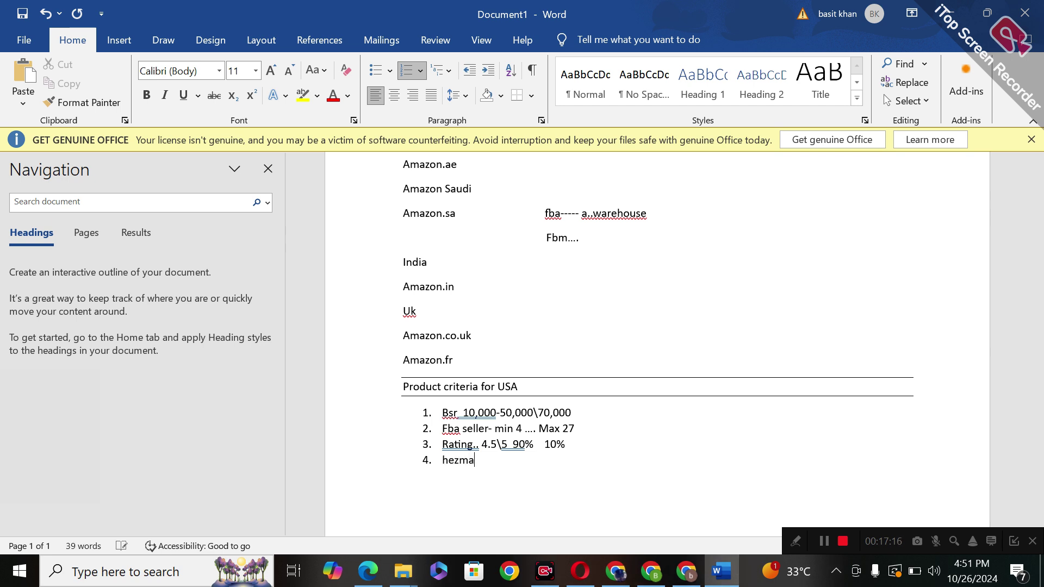
text(t... )
text(chemic)
text(a)
text(l\)
text(el)
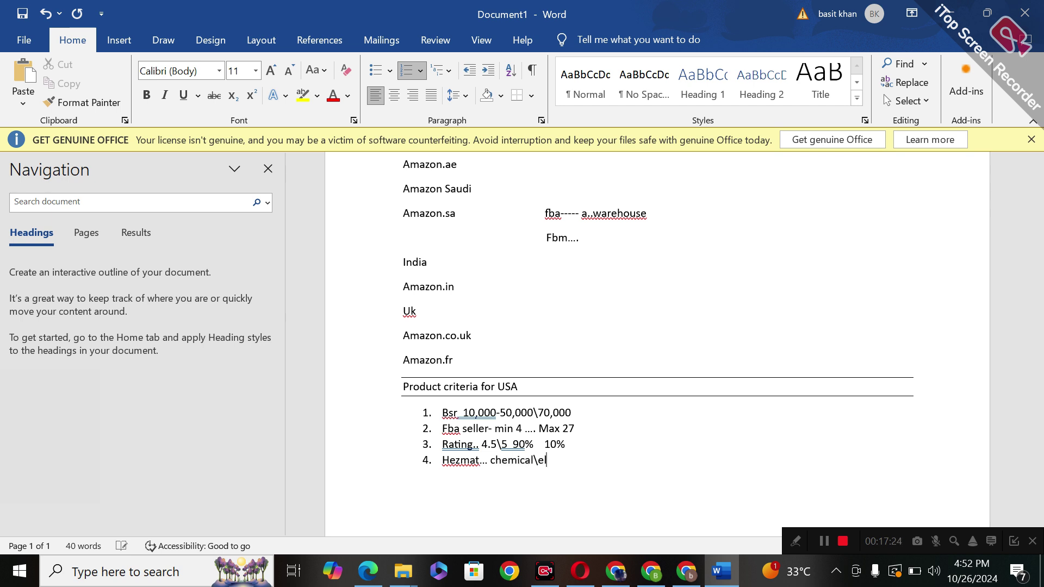
text(ectrical\ knives\)
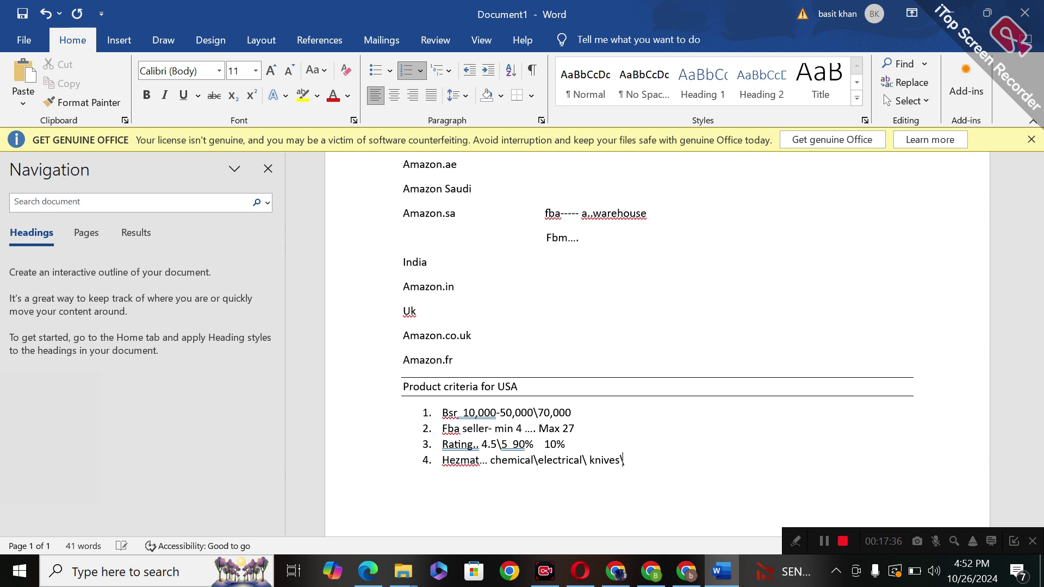
text( machie)
key(BackSpace)
text(ne)
text(food)
key(BackSpace)
key(BackSpace)
key(BackSpace)
key(BackSpace)
text(\food item)
key(Return)
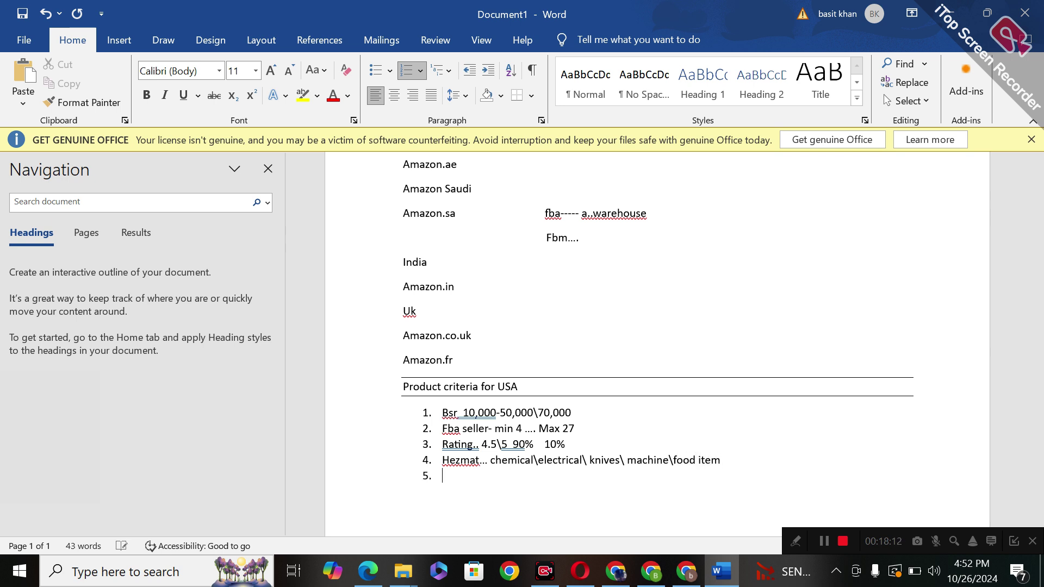
Step: Add "Expire date" as the fifth criterion and "Price.... 40 $ above" as the sixth
text(expire date)
key(Return)
text(pri)
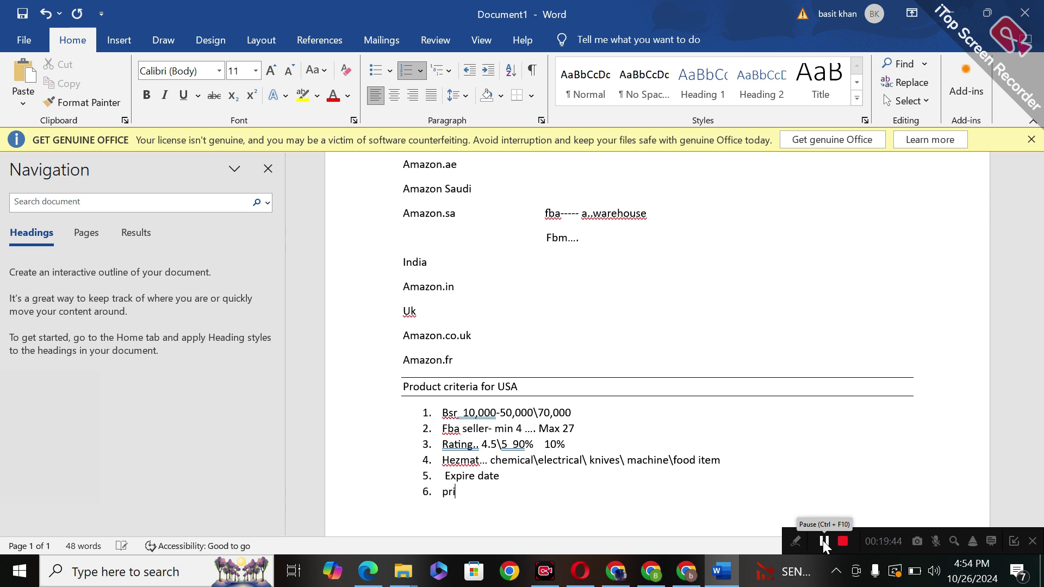
text(ce.... )
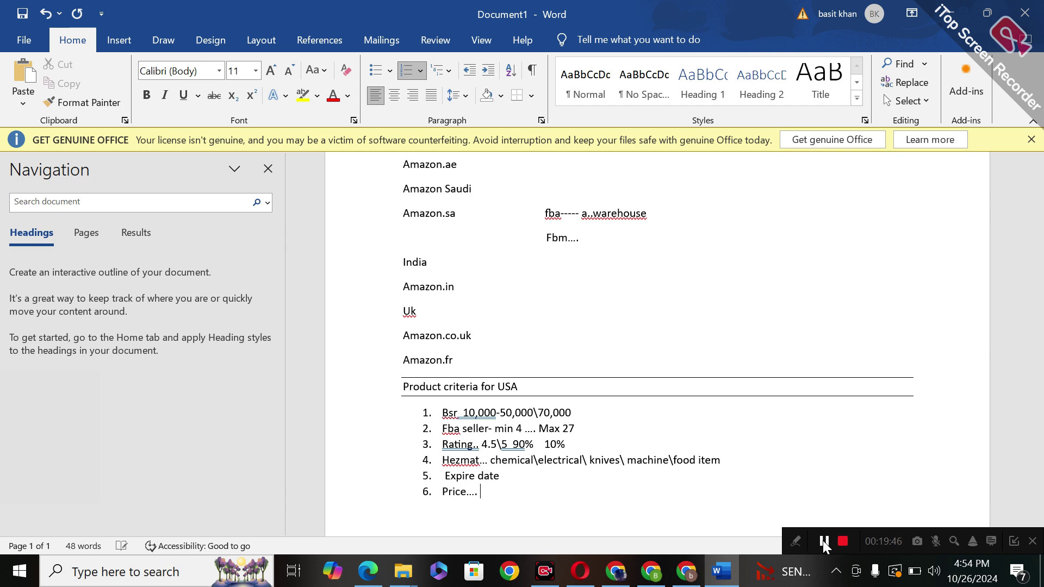
text(40 above)
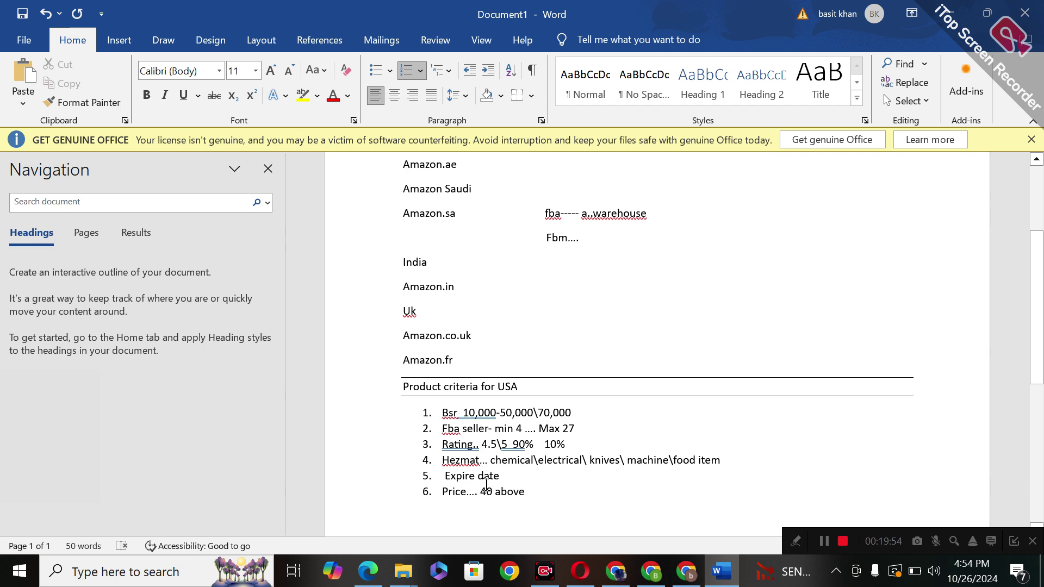
click(486, 486)
text($)
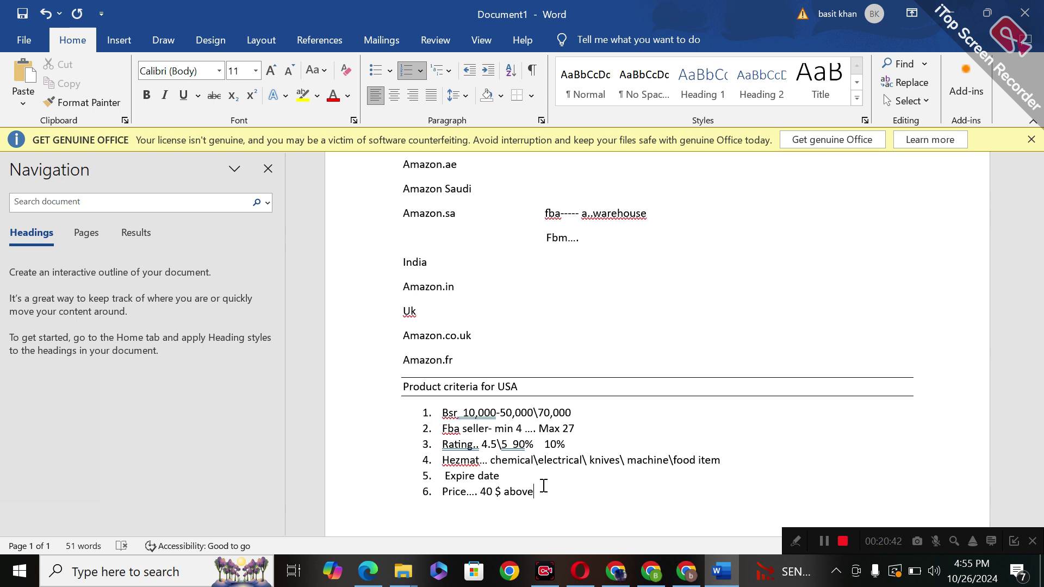
Step: Add "Brand ava" as the seventh criterion and "Amazon avb" as the eighth
key(Return)
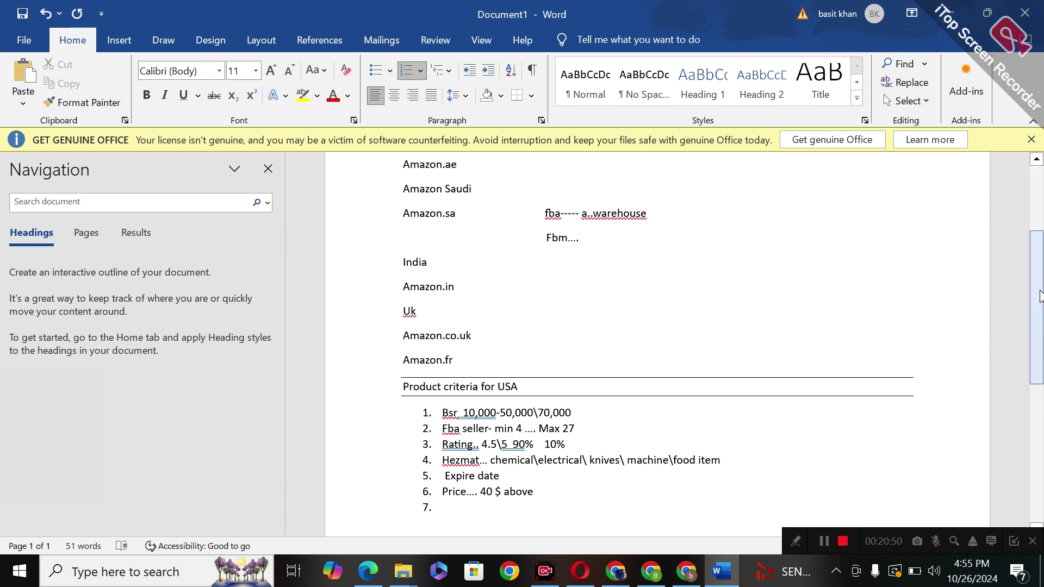
scroll(1042, 328, down, 1)
text(Brand)
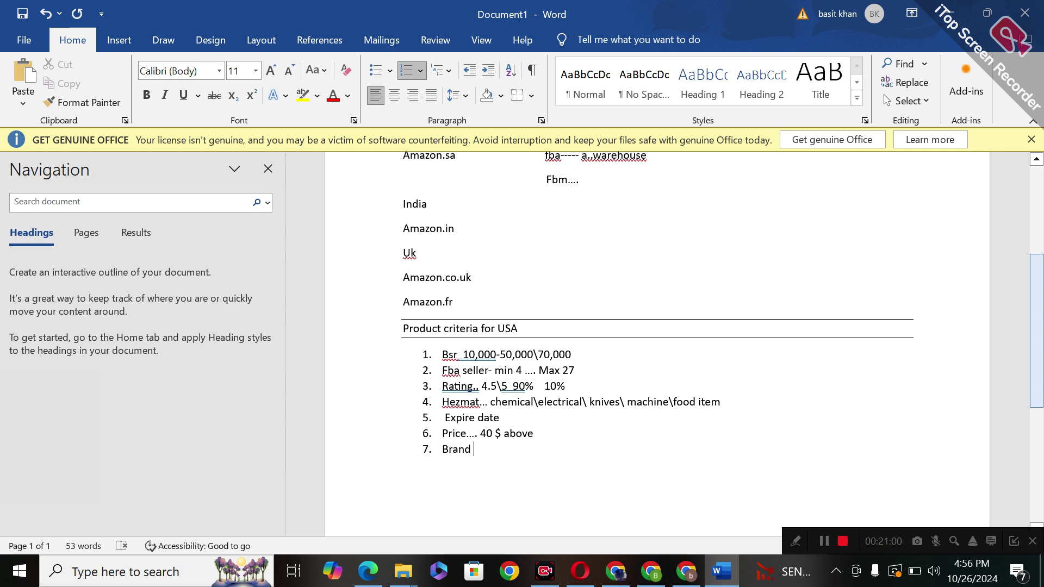
text(ava)
key(Return)
text(amazon avb)
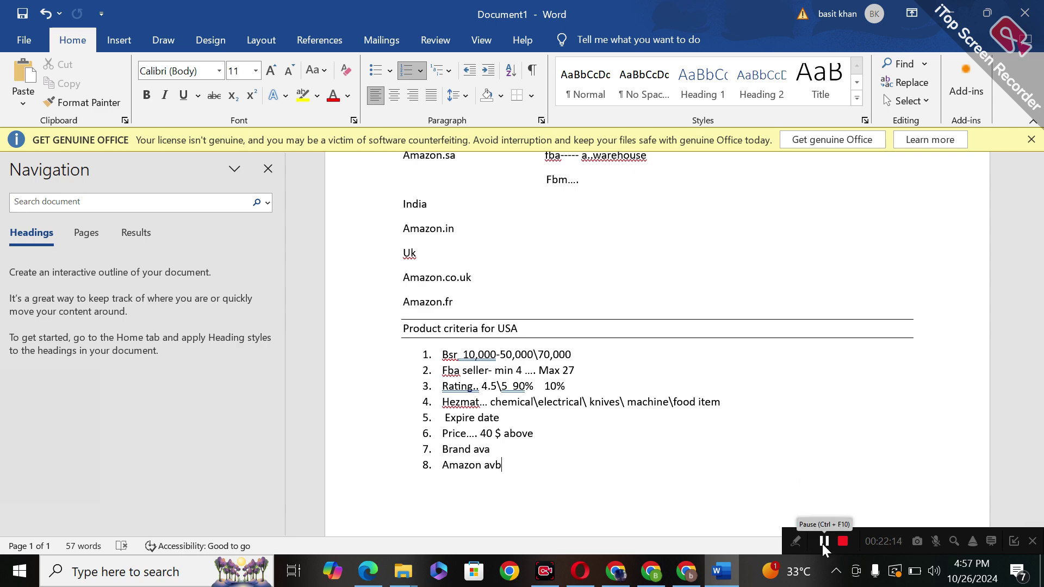
Step: Add "Sales... 10,000" as the ninth criterion in the list
key(alt+Tab)
key(alt+Tab)
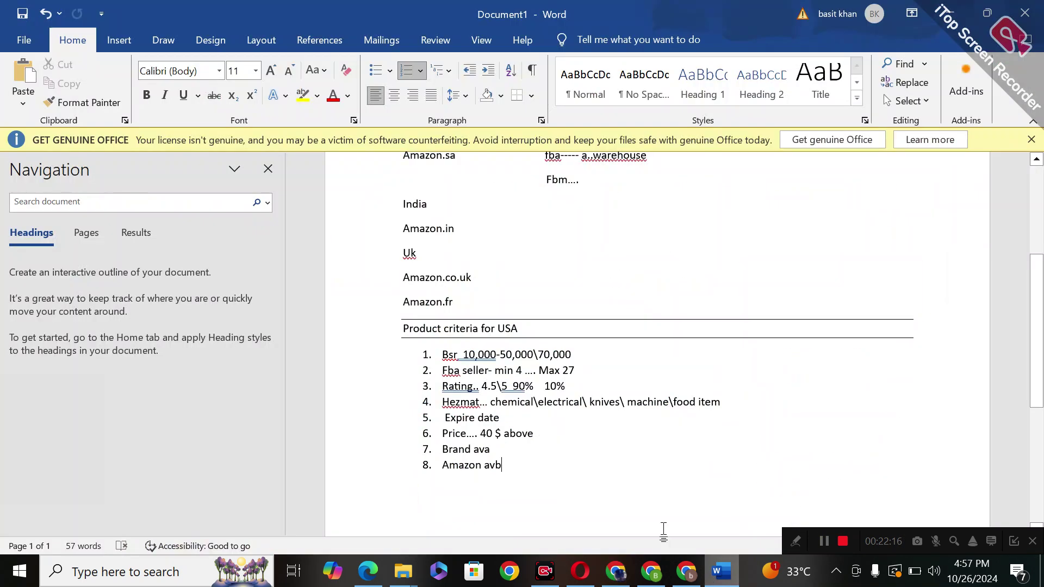
key(Return)
text(sa)
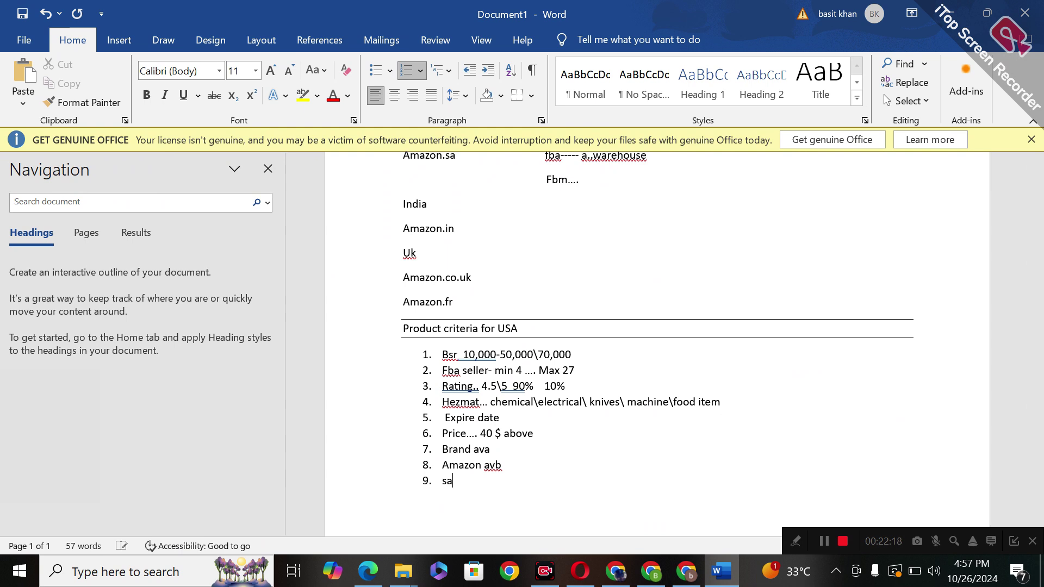
text(les... 10,000)
Step: In Chrome, close the CNET Shopping alert, examine the product details at the start of the Scott Paper Towels listing, and return to Word
key(alt+Tab)
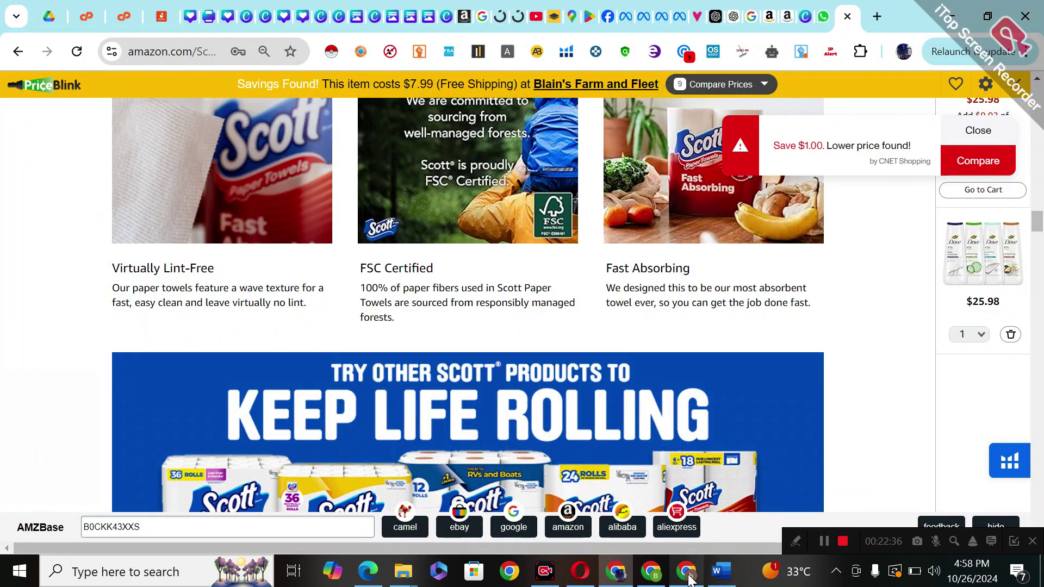
click(718, 577)
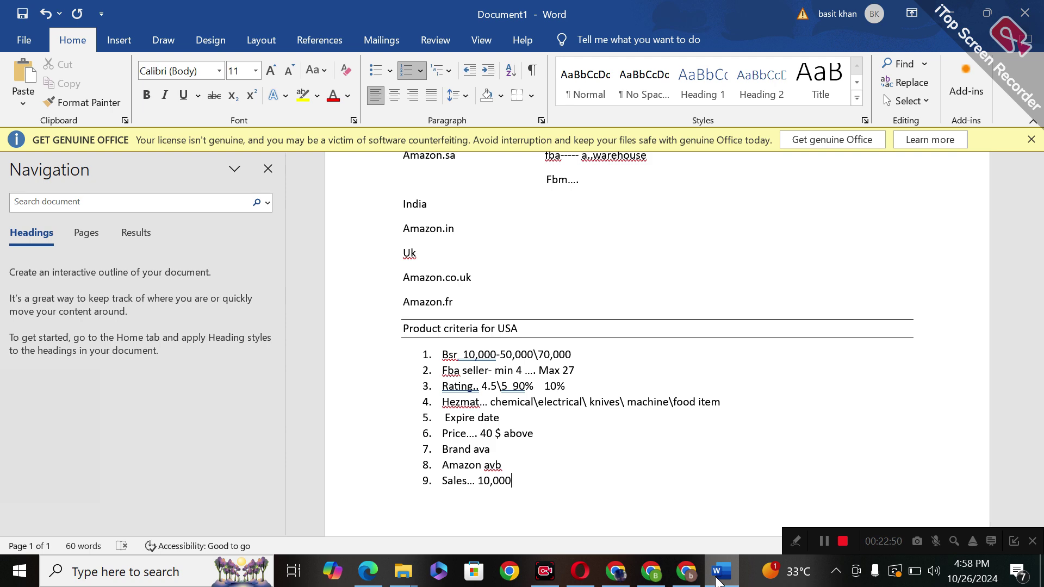
click(615, 582)
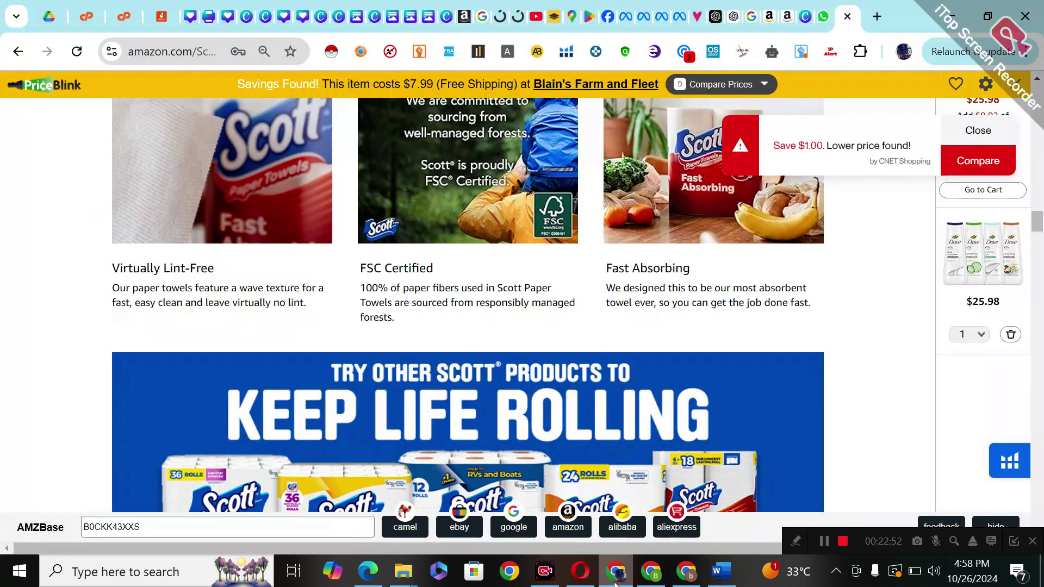
click(966, 135)
drag(1037, 220, 1036, 92)
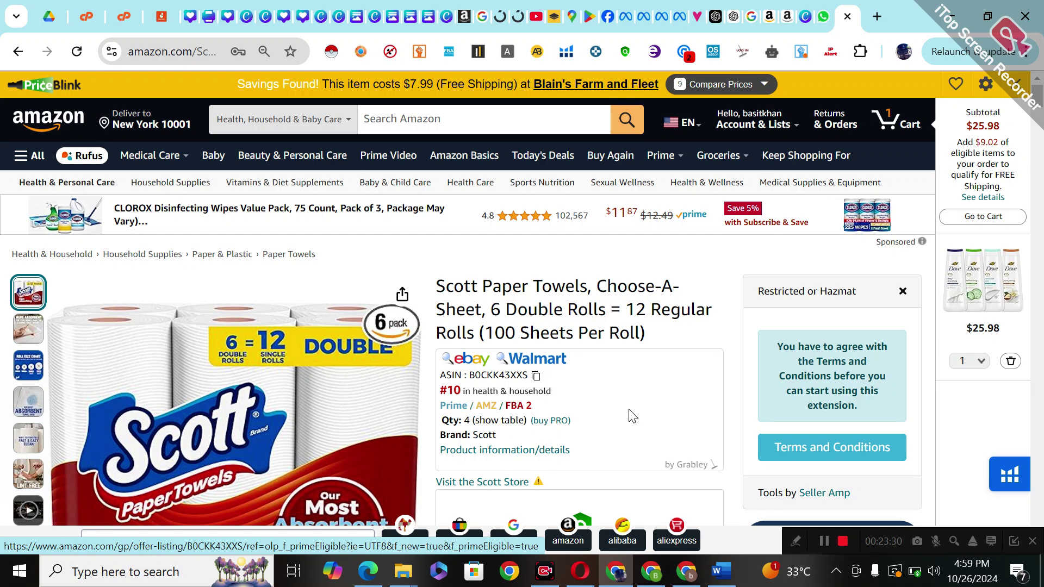
click(720, 572)
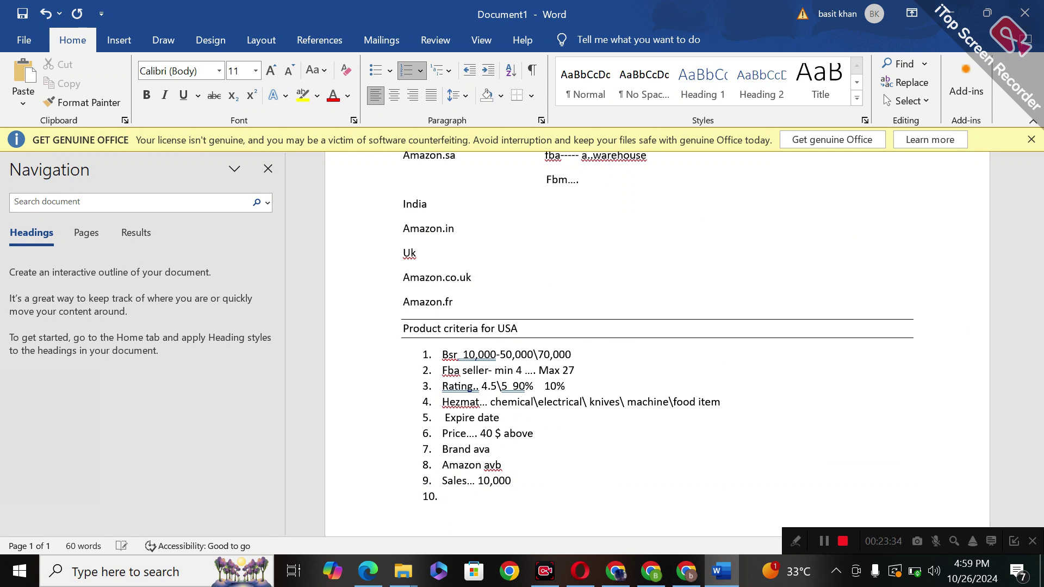
Step: Add "Categrio... home and kit, toys, sport and out door, beauty and personal," as the tenth criterion
text(ca)
text(tegrior)
text(... )
text(hom)
text(e and kit)
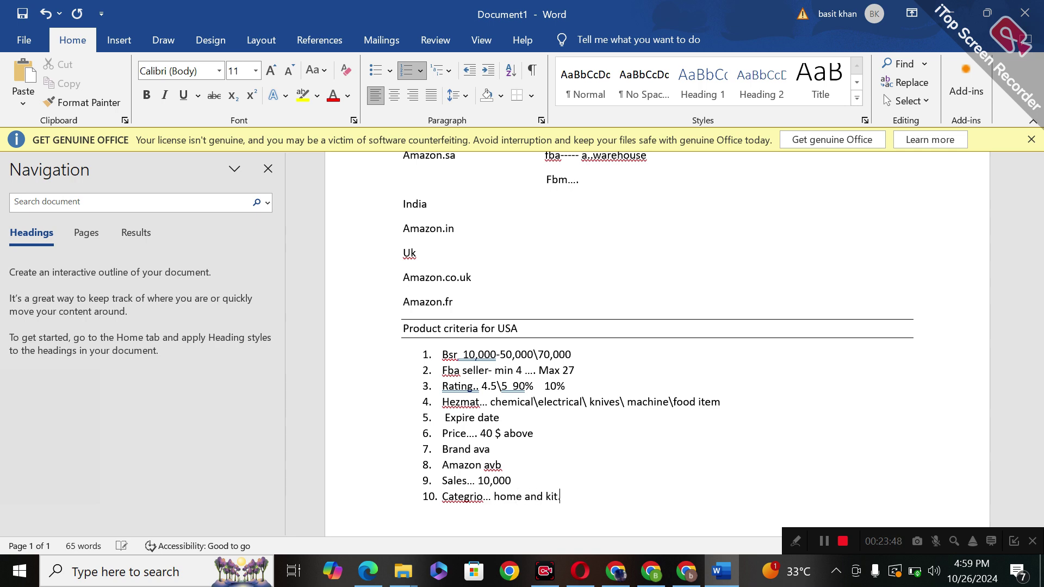
text(, toys, sport and out door)
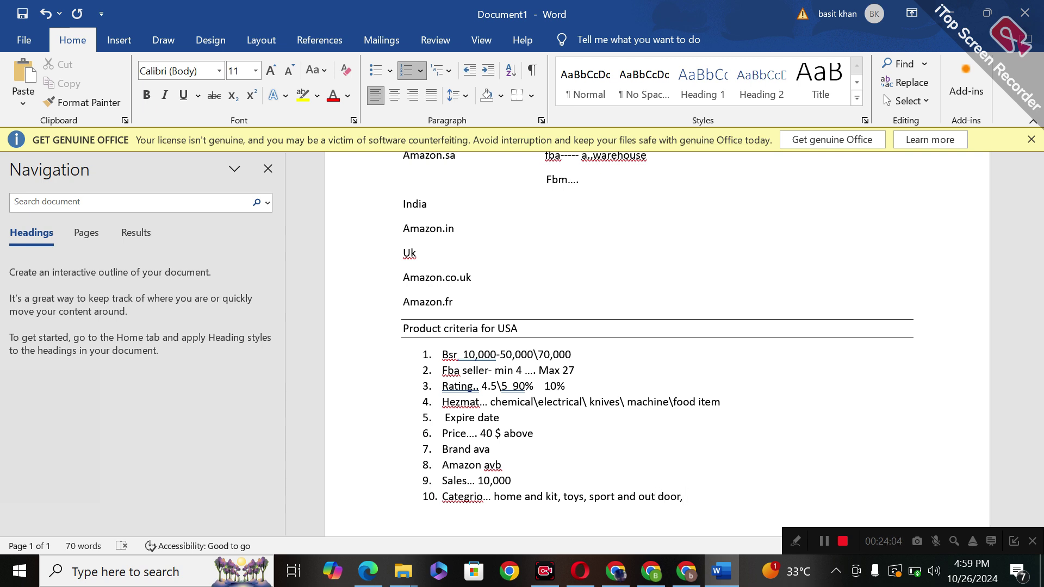
text(, beauty and per)
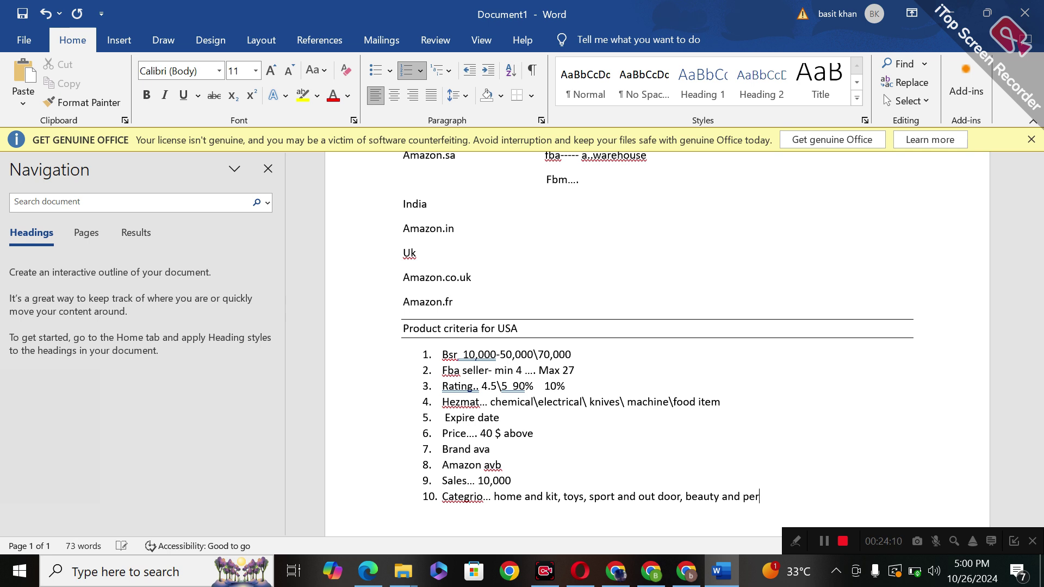
text(sonal,)
Step: Switch to Chrome and look through Amazon's department list for more product categories
click(615, 571)
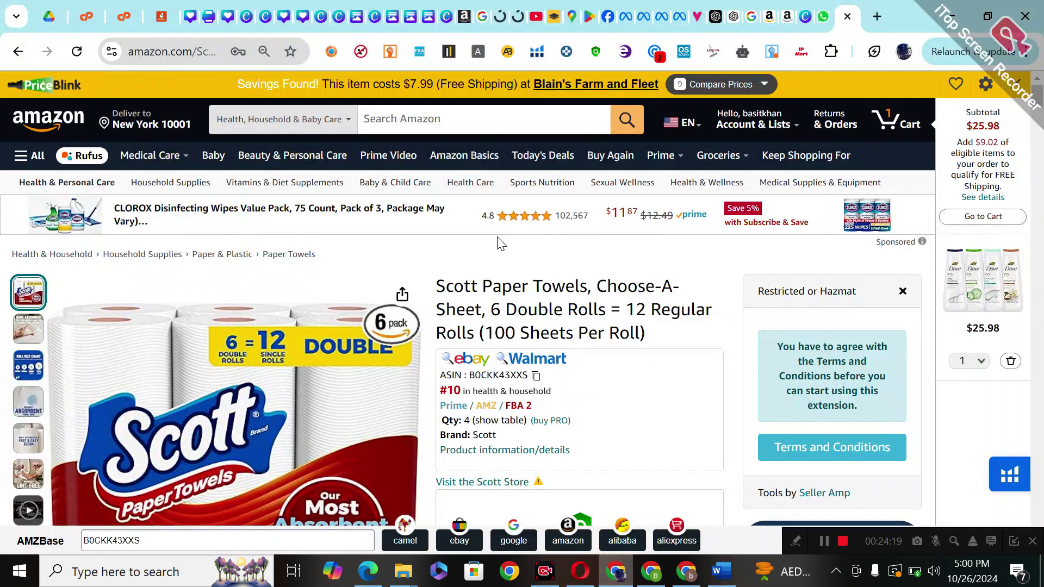
click(339, 122)
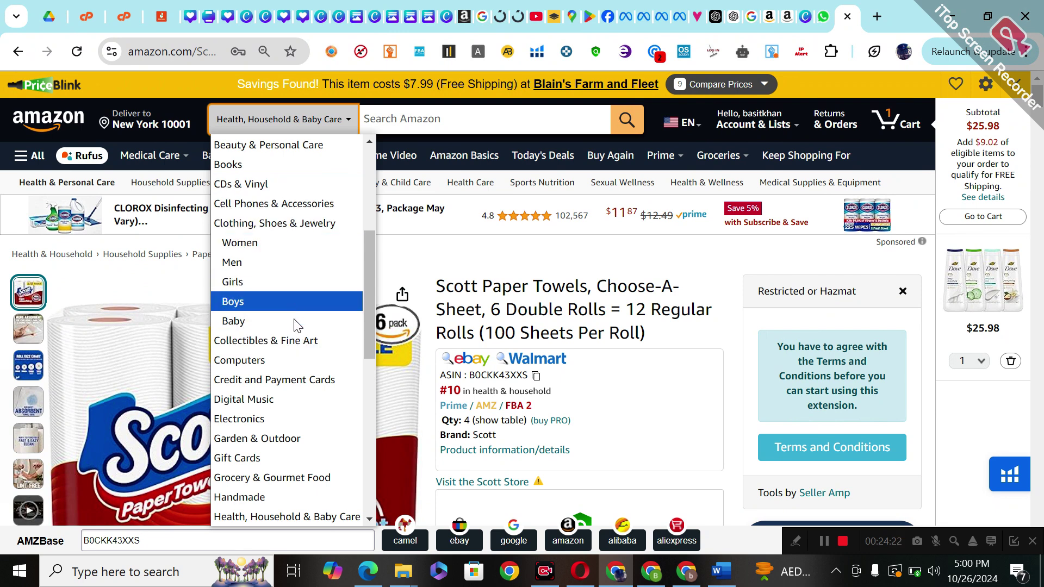
drag(366, 267, 370, 289)
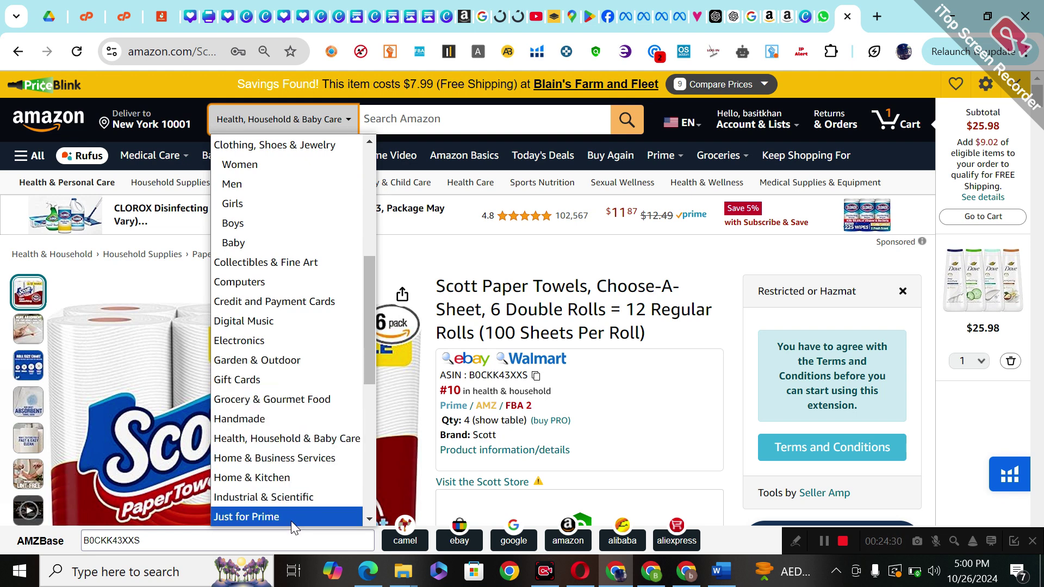
drag(370, 315, 379, 370)
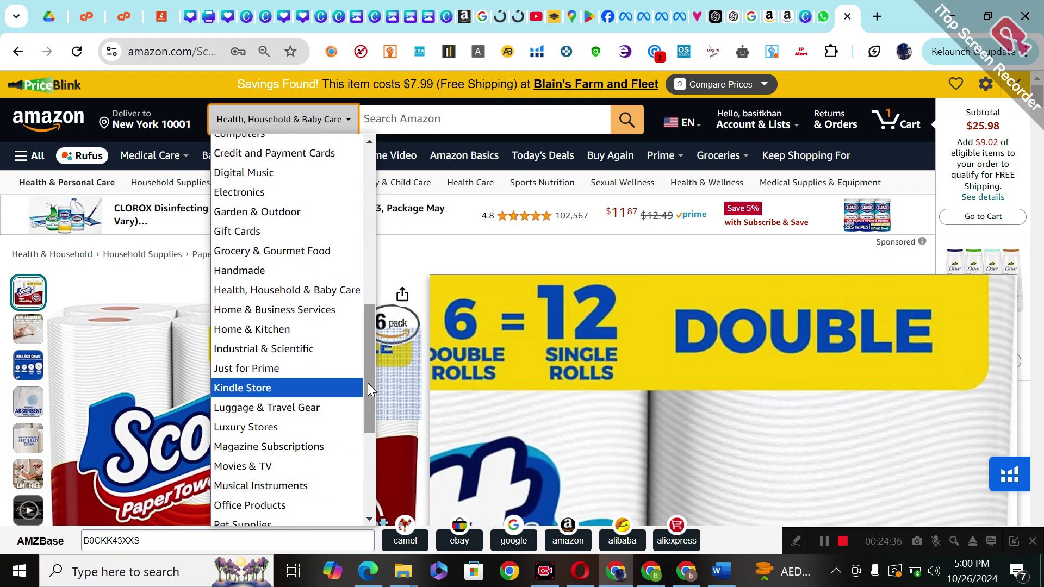
click(374, 407)
drag(413, 429, 538, 492)
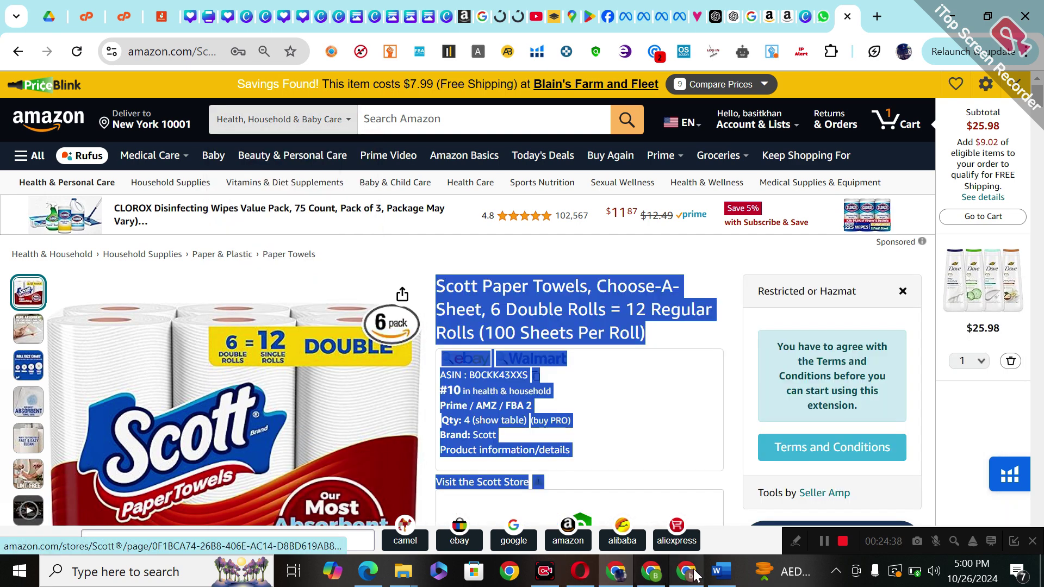
Step: Return to Word and extend the tenth criterion with "oofice pr, pet supplies"
click(722, 581)
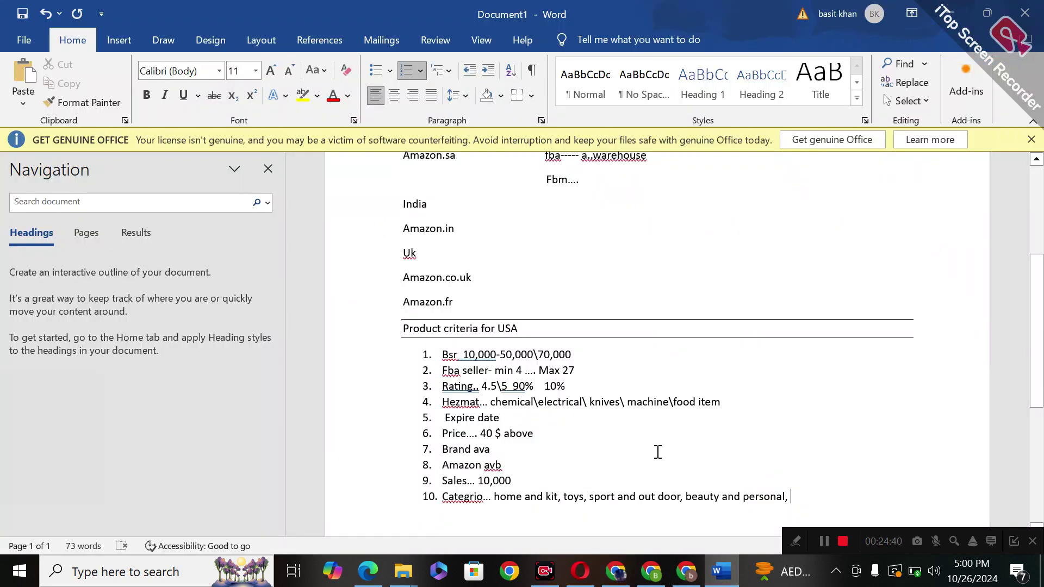
text(oofice )
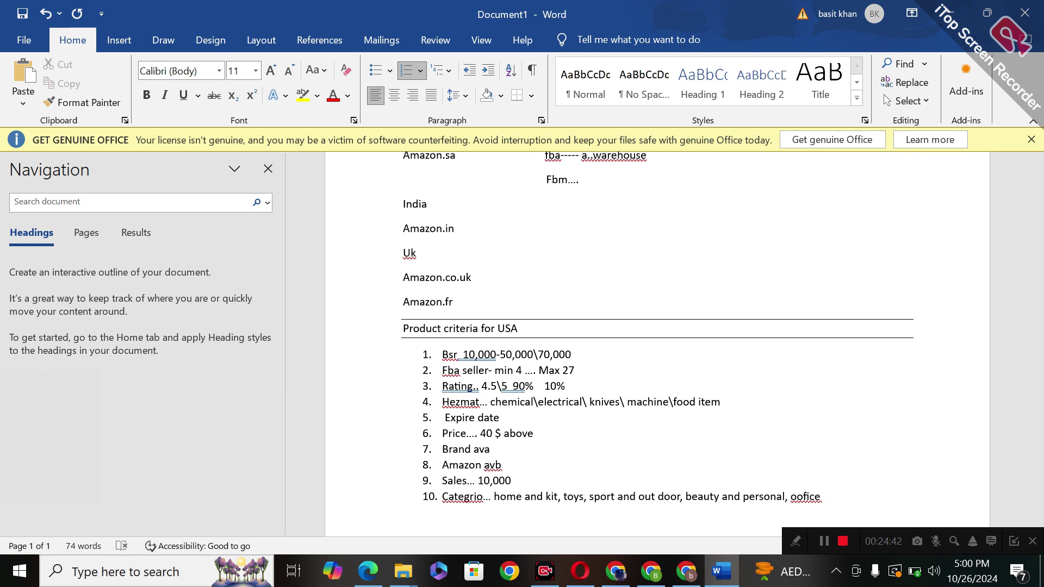
text(pr, pet supplies)
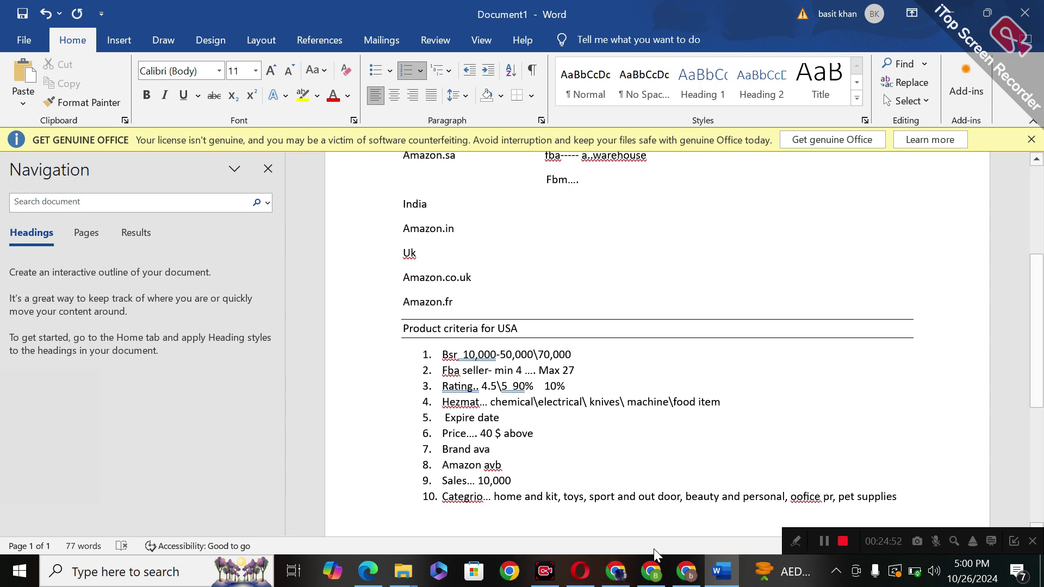
Step: In Chrome, examine the Scott Paper Towels listing's rating breakdown, past-month purchases and sales-rank category
click(617, 577)
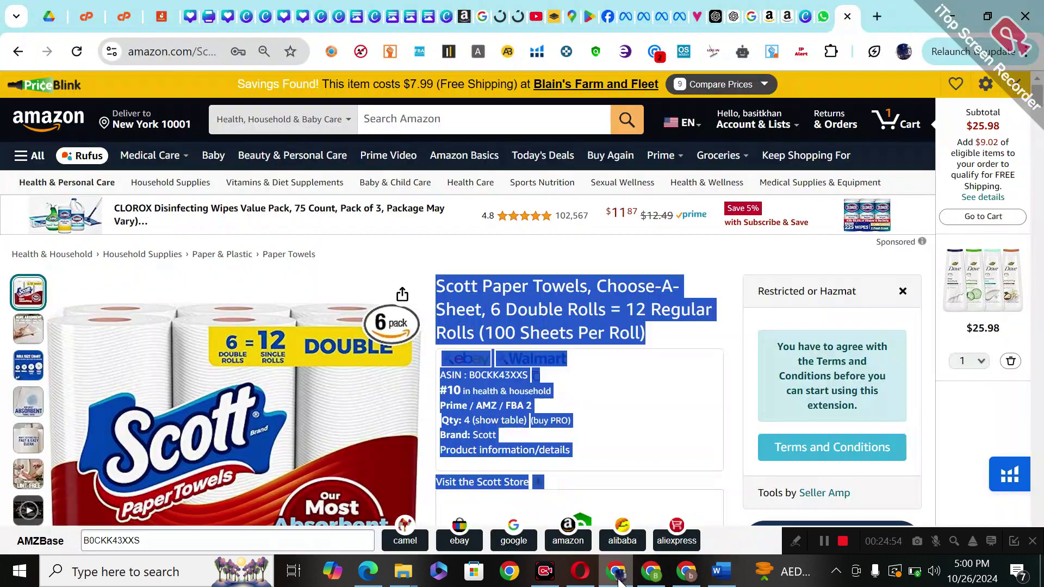
click(702, 351)
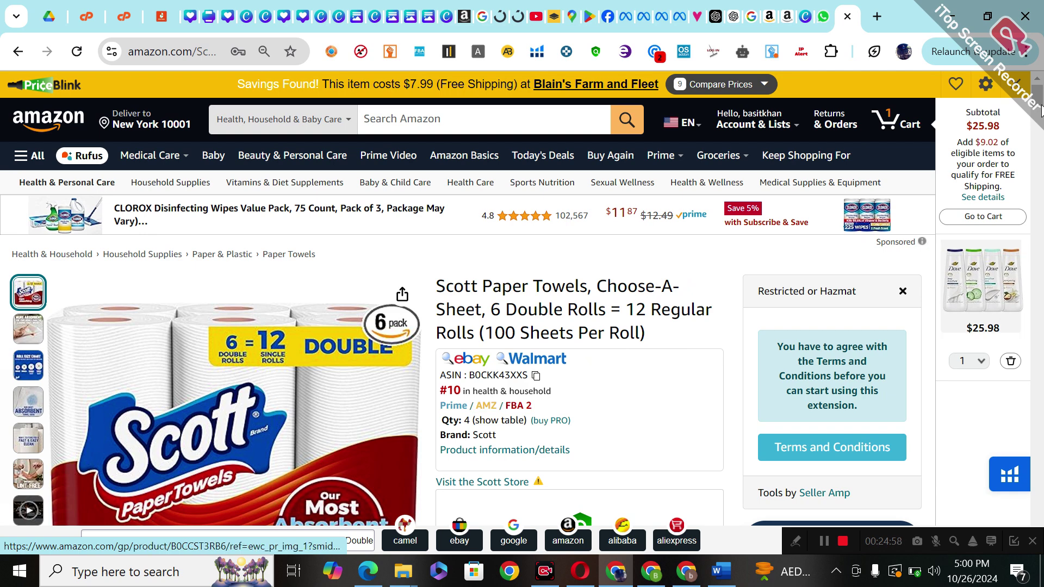
scroll(1041, 109, down, 1)
scroll(1041, 109, down, 2)
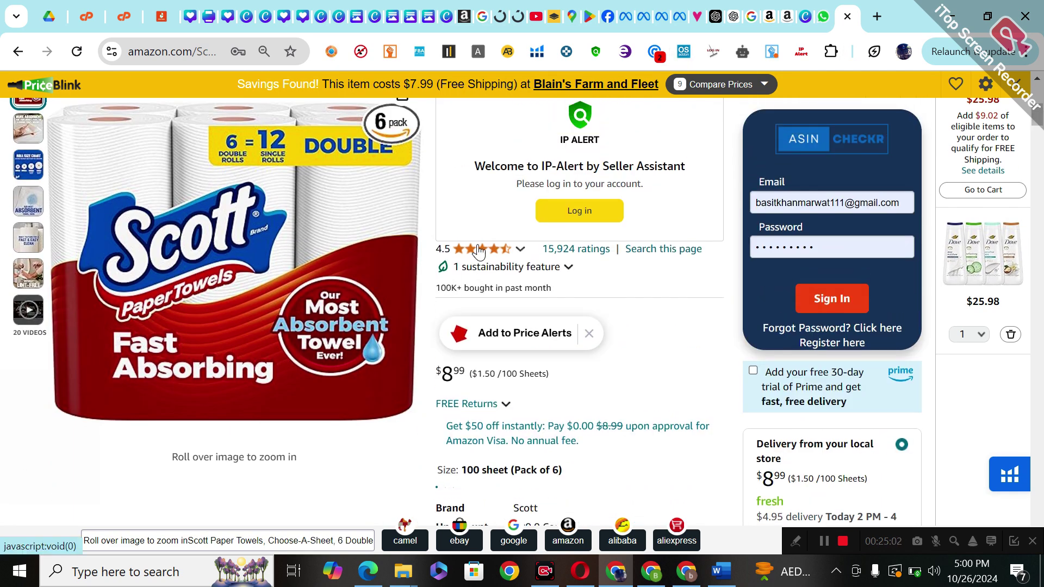
mouse_move(478, 252)
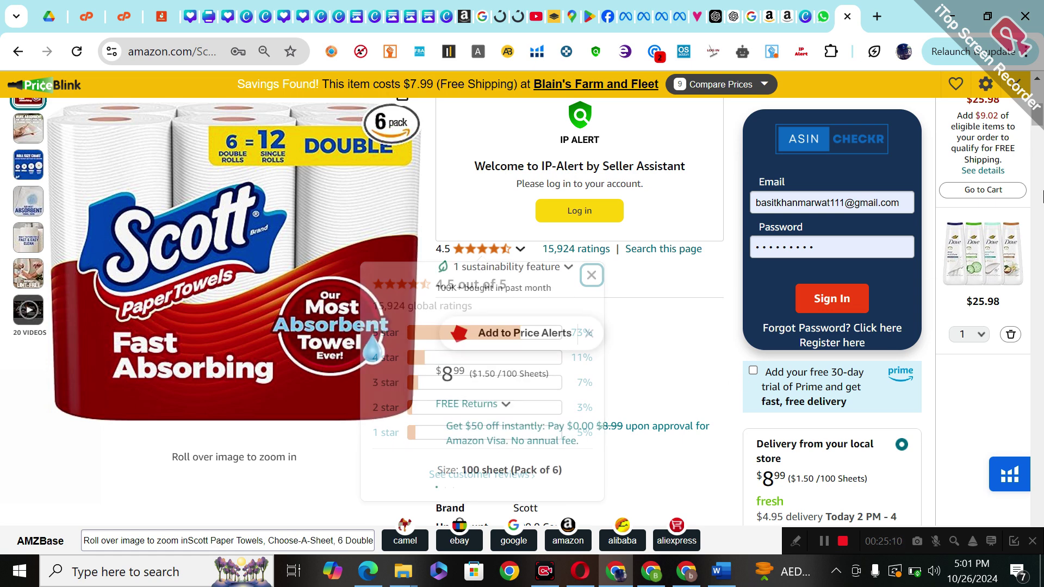
scroll(1040, 118, up, 1)
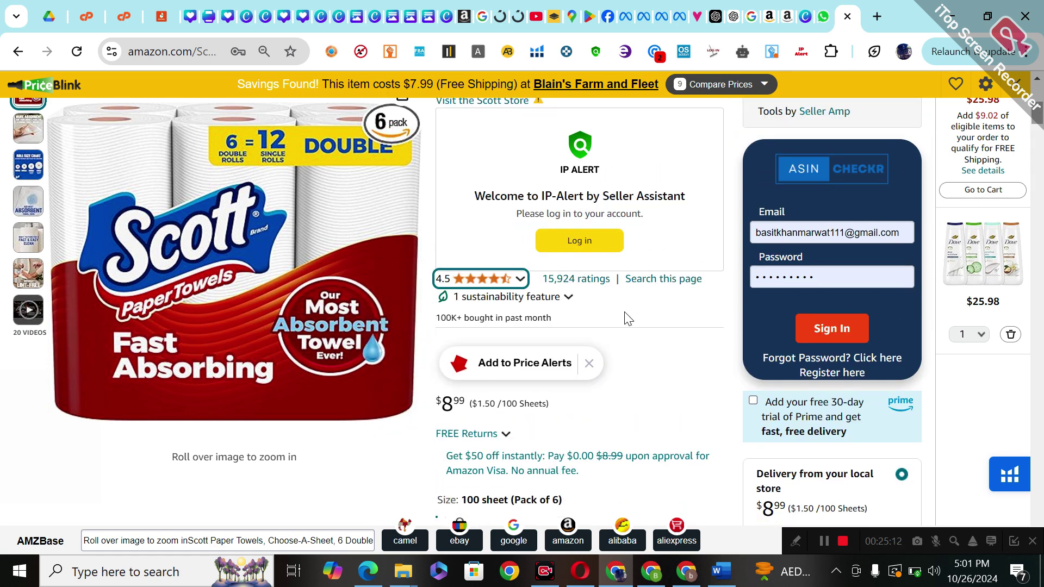
drag(435, 318, 547, 334)
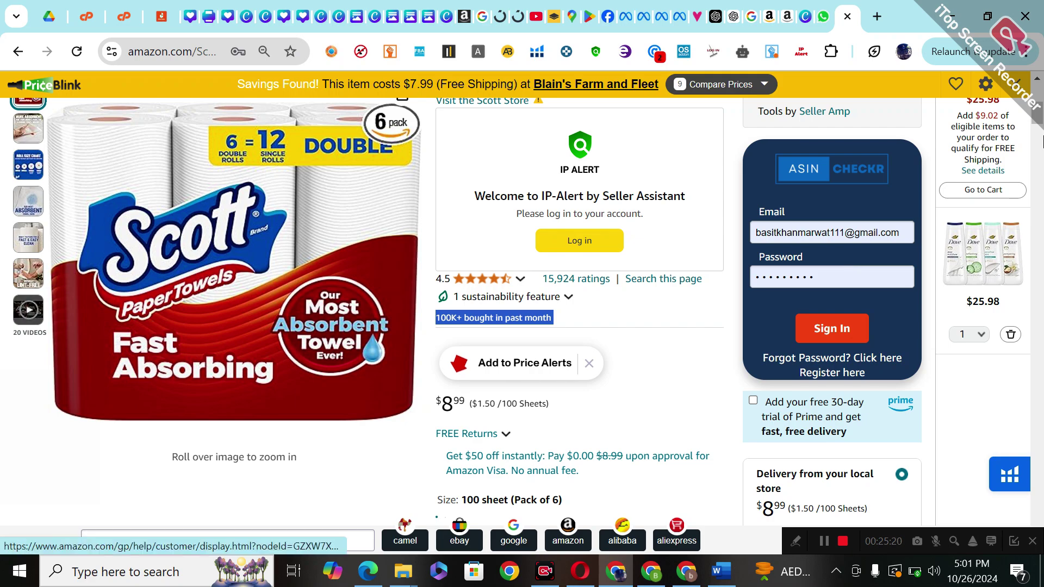
mouse_move(1040, 109)
mouse_down()
mouse_move(1039, 138)
mouse_move(1039, 101)
mouse_up()
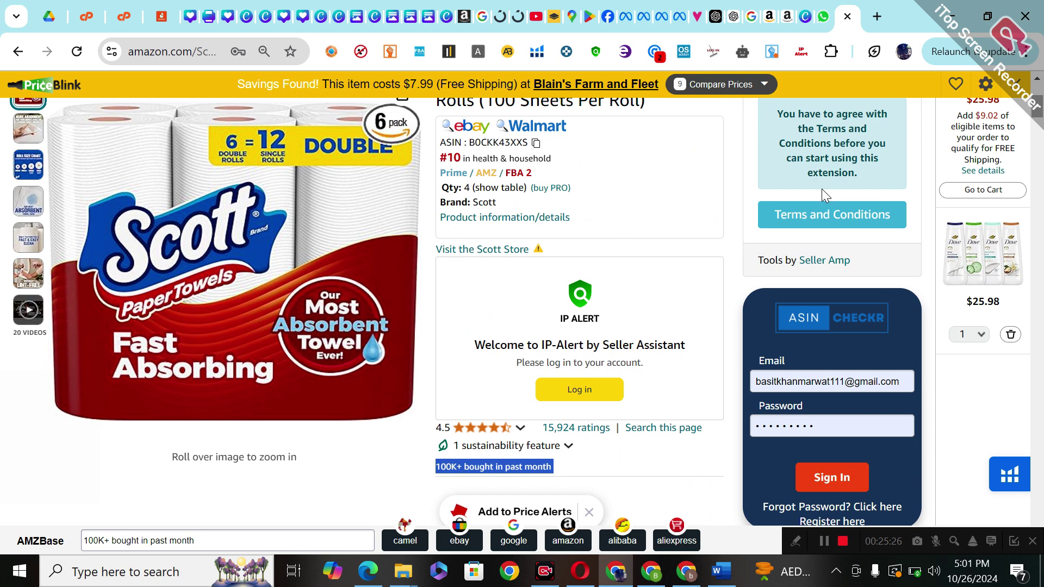
drag(552, 160, 469, 162)
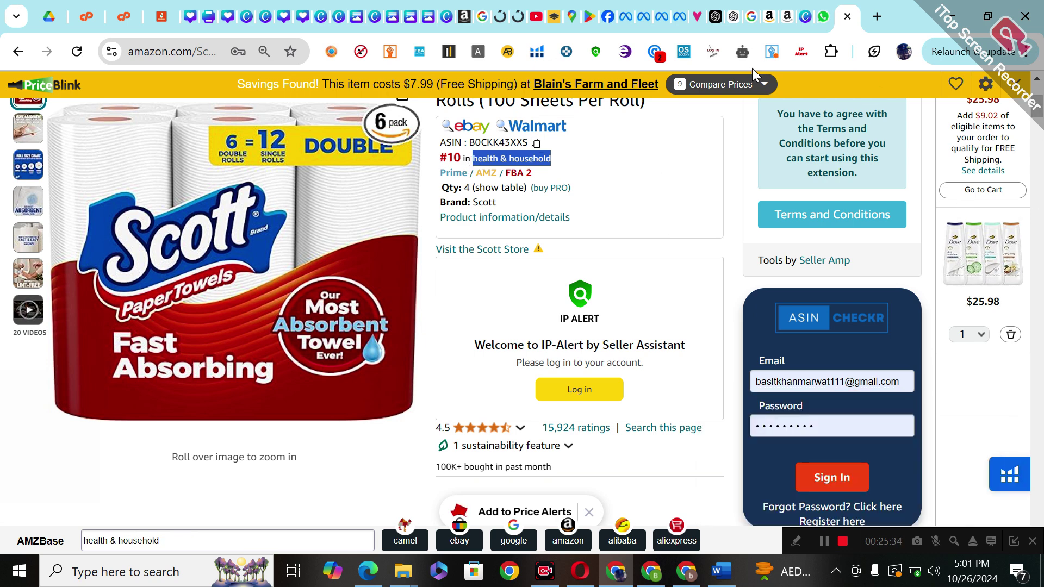
Step: Count the listing's stock with the OS Addon extension, examine its seller offers, close the results and view the buying options
click(684, 55)
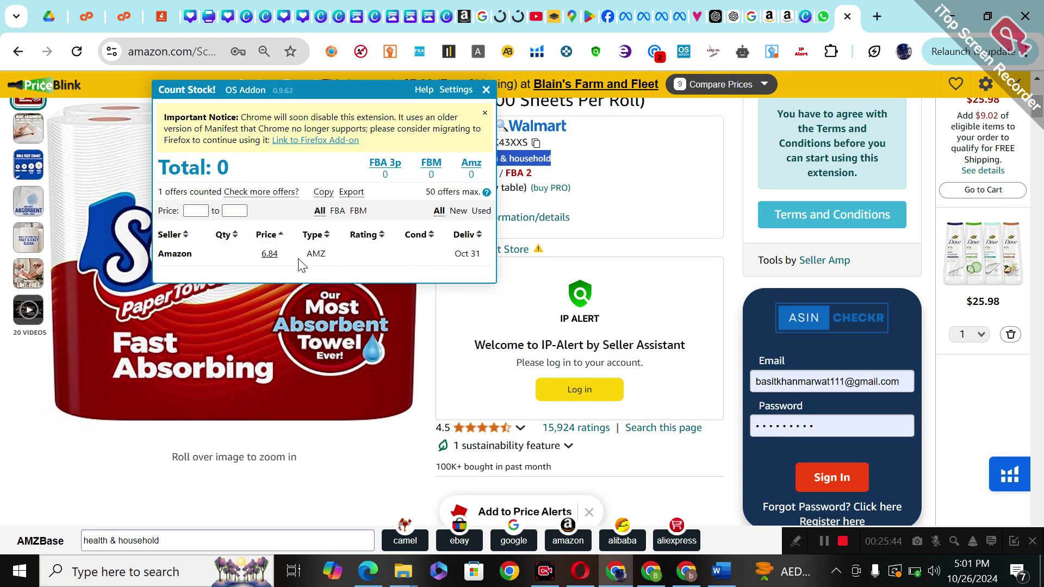
drag(200, 256, 142, 256)
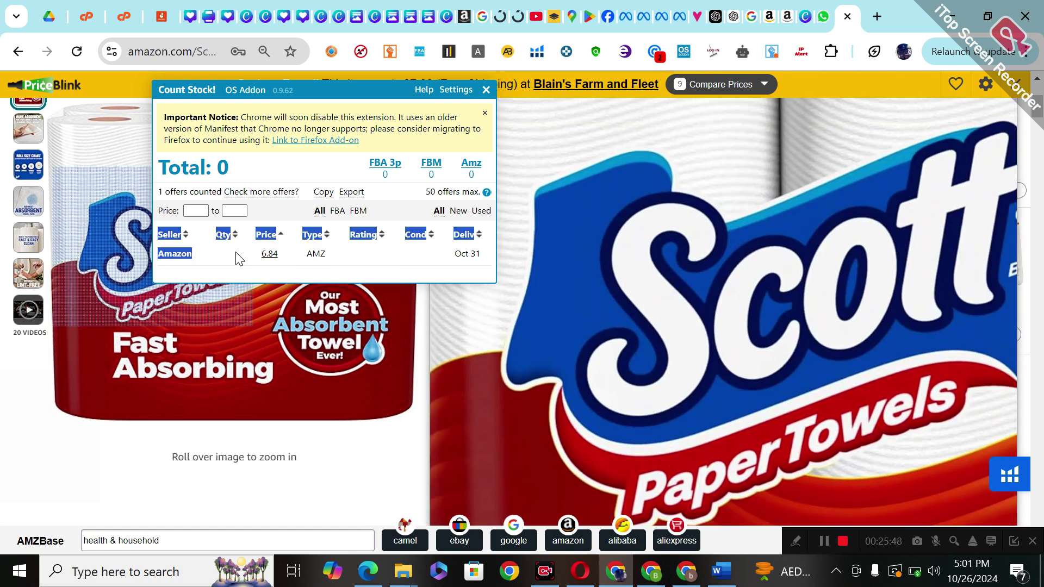
click(231, 258)
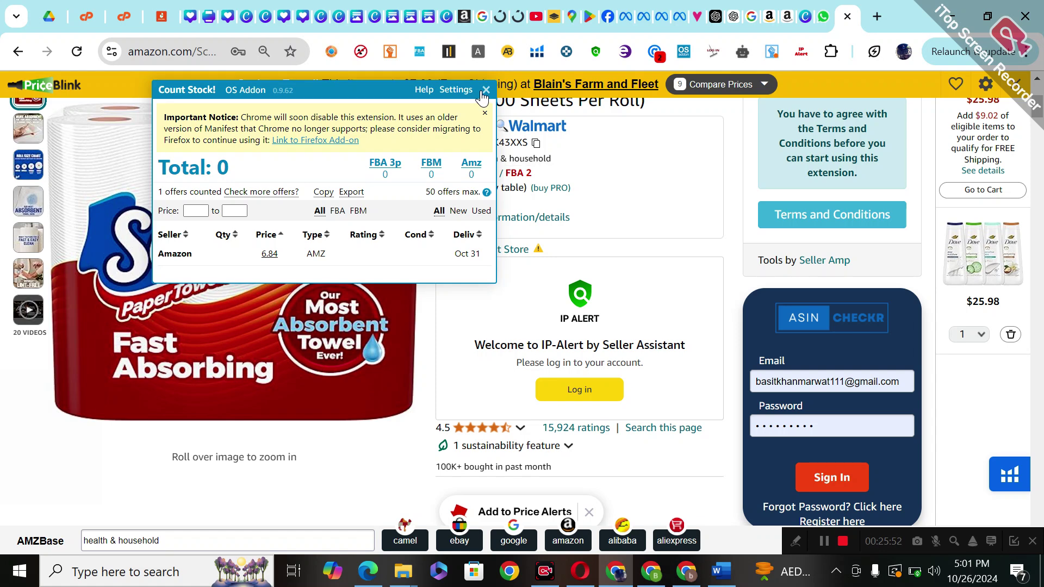
click(486, 91)
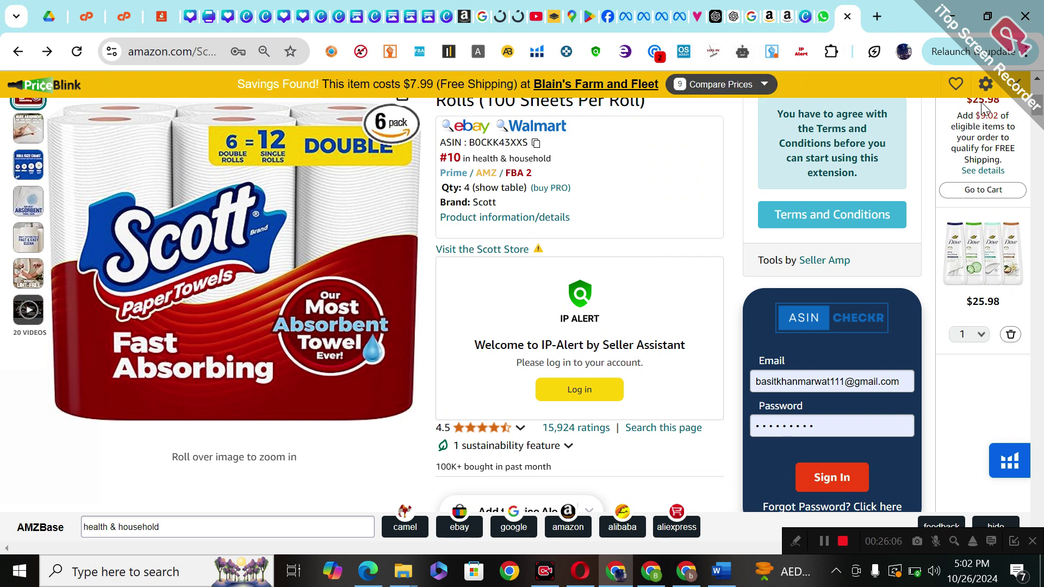
scroll(579, 305, down, 8)
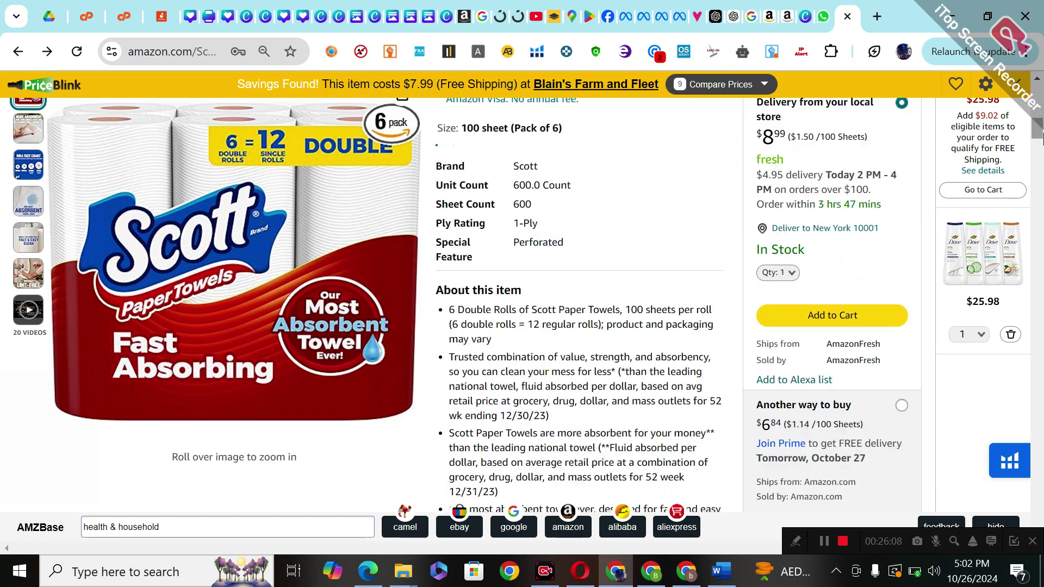
Step: Return to Word and add "Budget.., 4k$" as the eleventh criterion
click(721, 571)
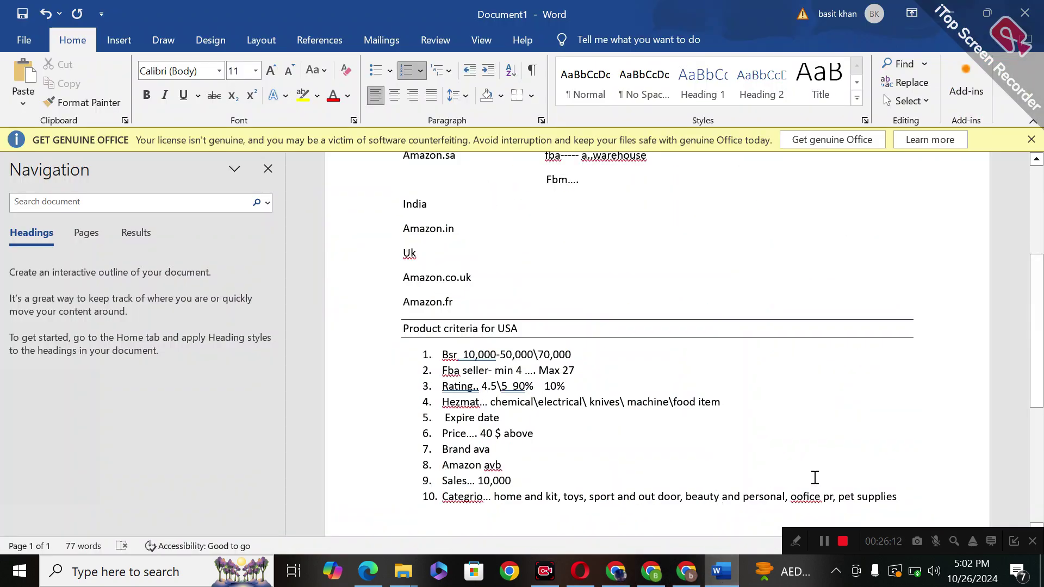
key(Return)
text(budget.., 4l)
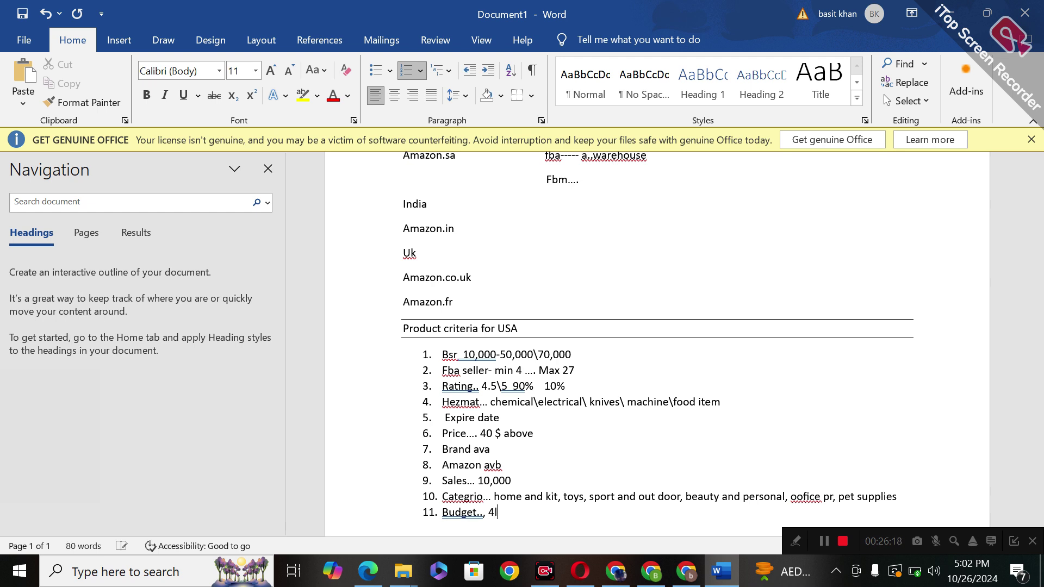
key(BackSpace)
text(k$)
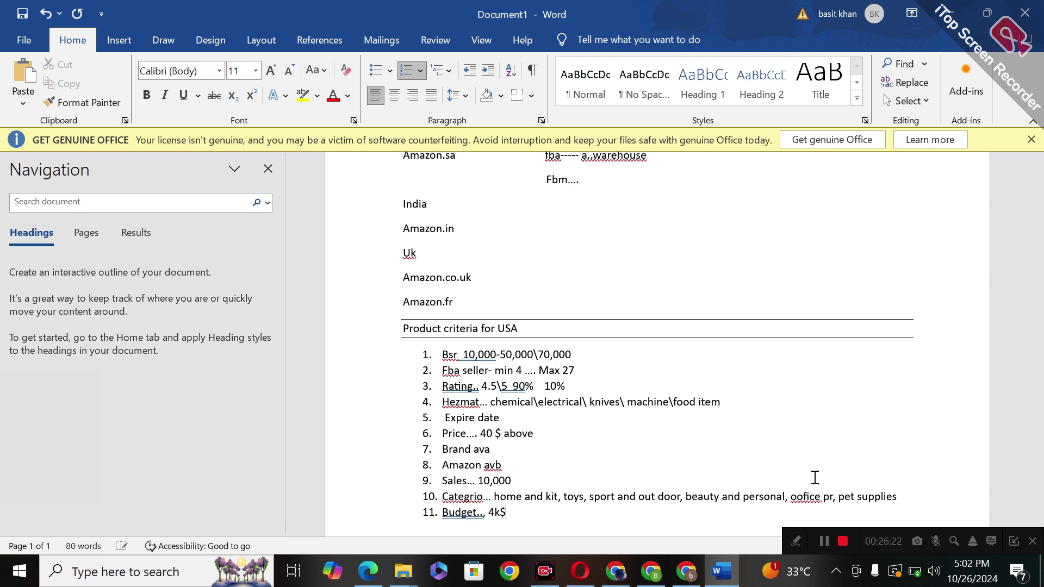
Step: End the numbered list after the budget criterion and insert a horizontal dividing line below it
key(Return)
key(BackSpace)
text(------------------------------------)
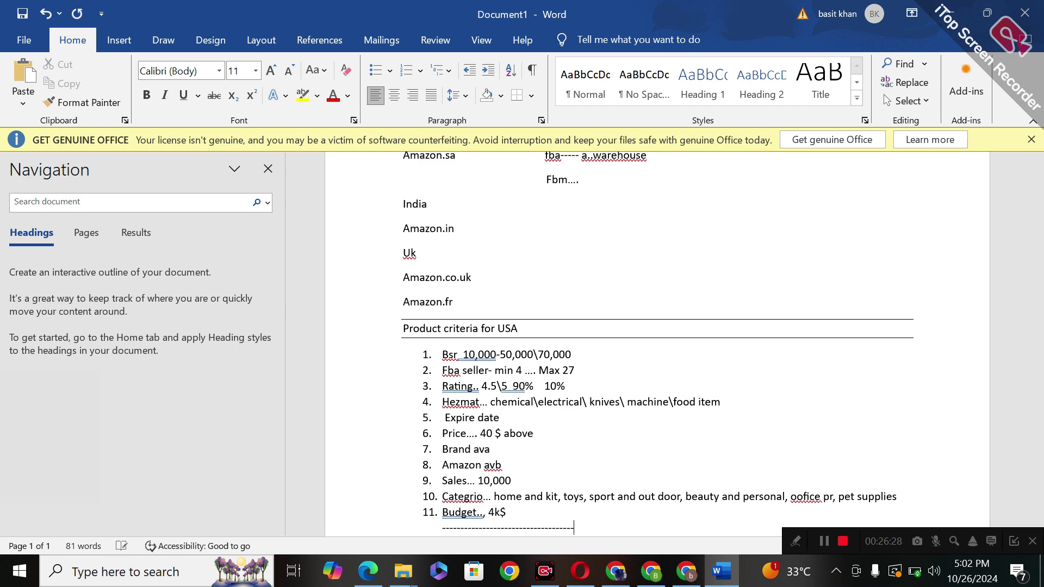
key(Return)
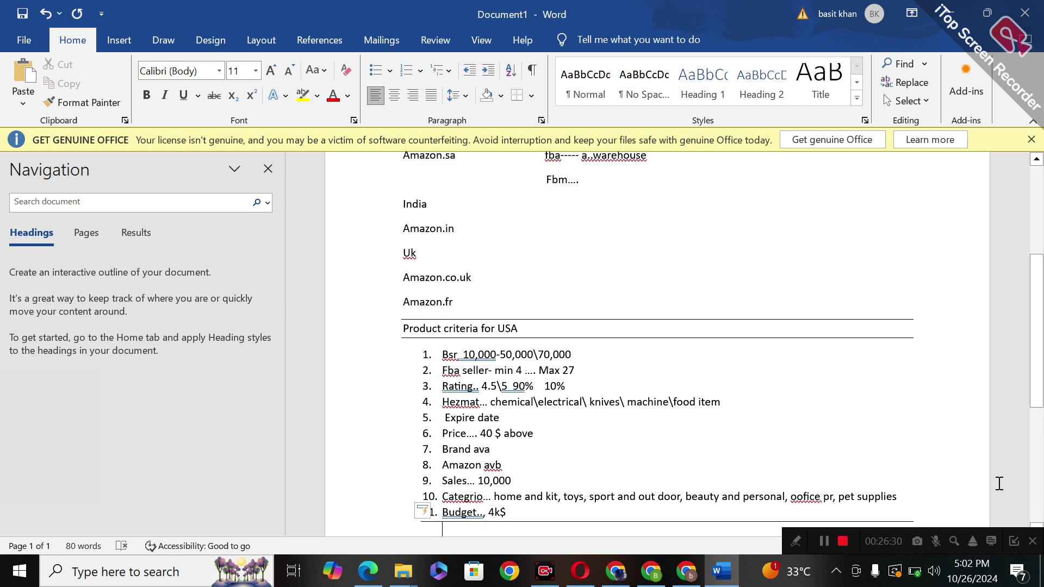
Step: Write "Amazon.ae" below the dividing line and start a new line under it
drag(1038, 385, 1040, 460)
scroll(1041, 460, down, 1)
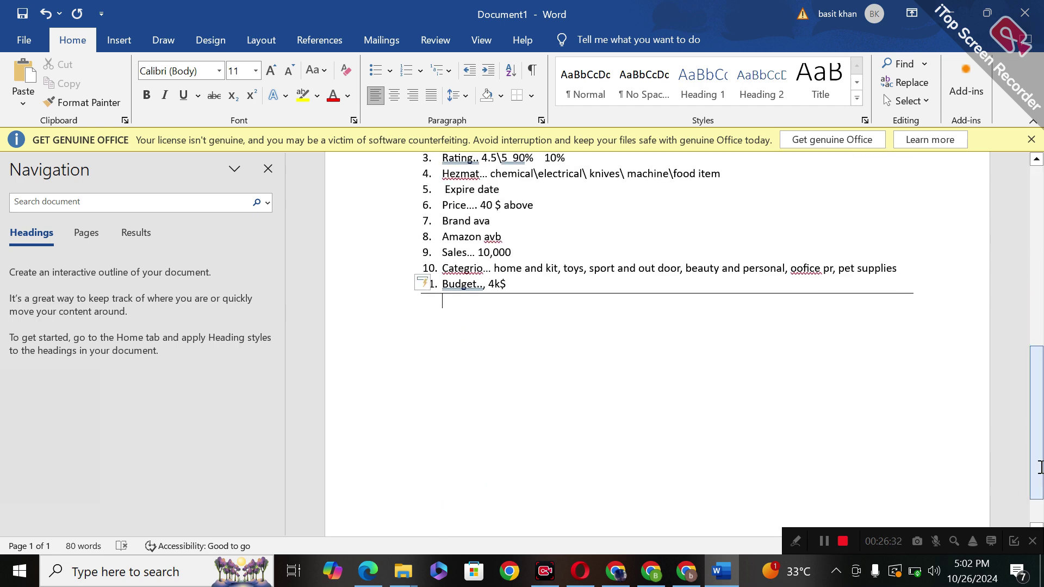
text(amazon.)
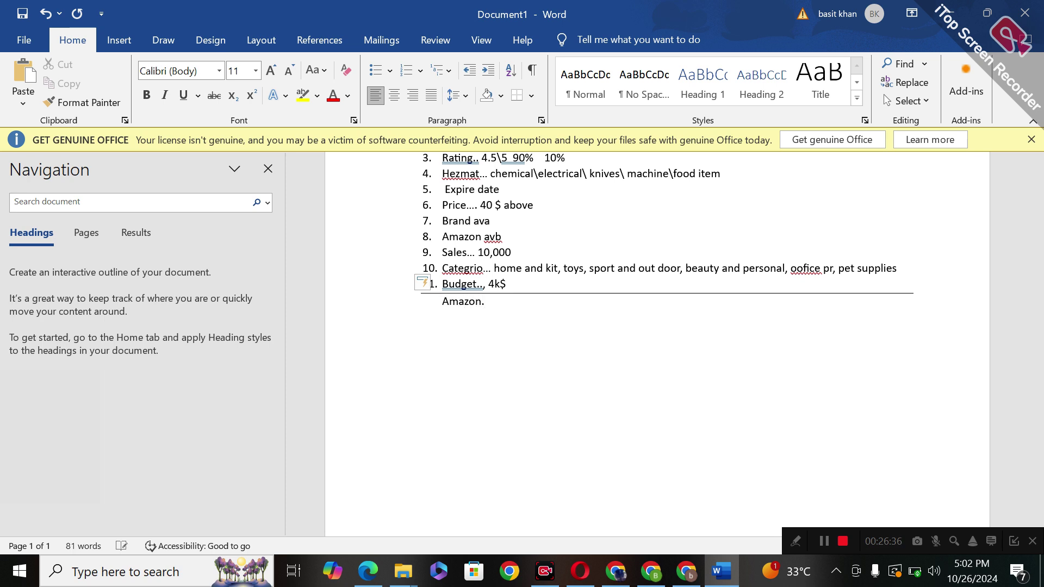
text(ae)
key(Return)
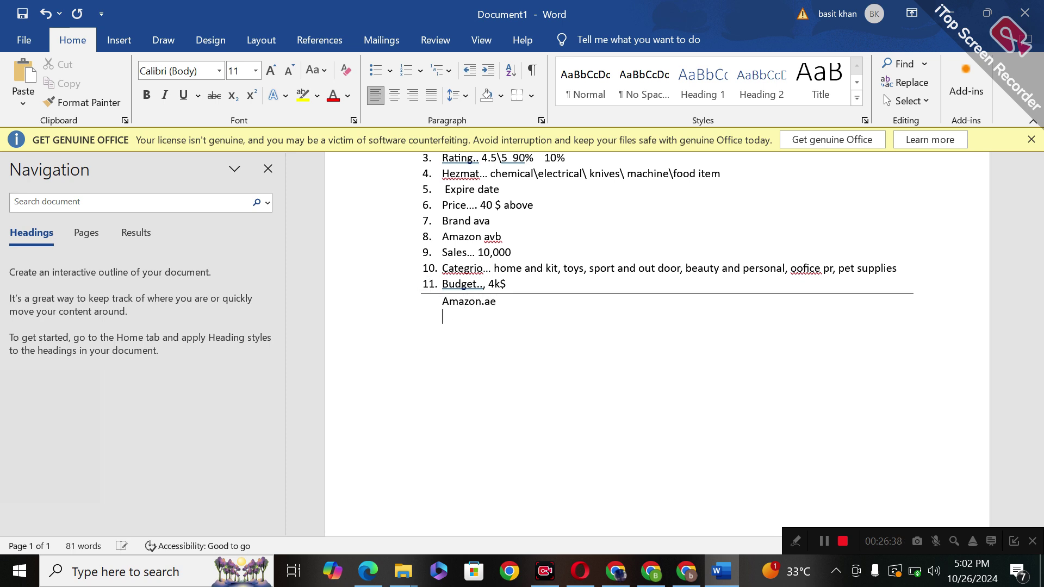